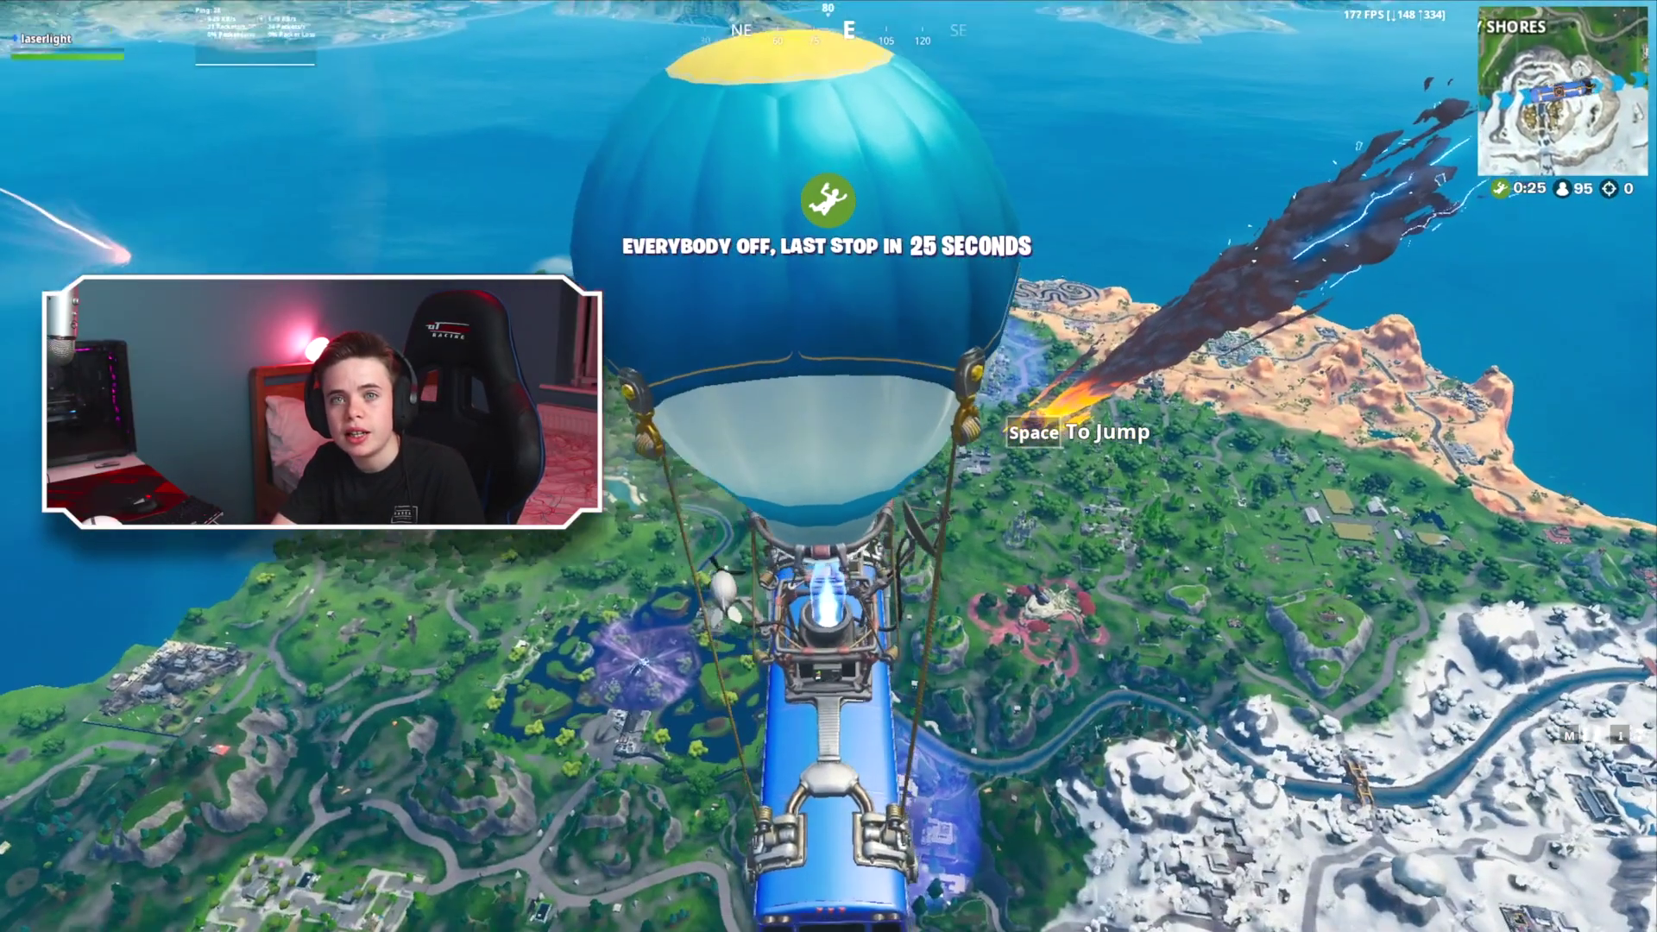
Step: Check the full Fortnite island map, then close it to return to the battle bus view
{"action": "key", "text": "m"}
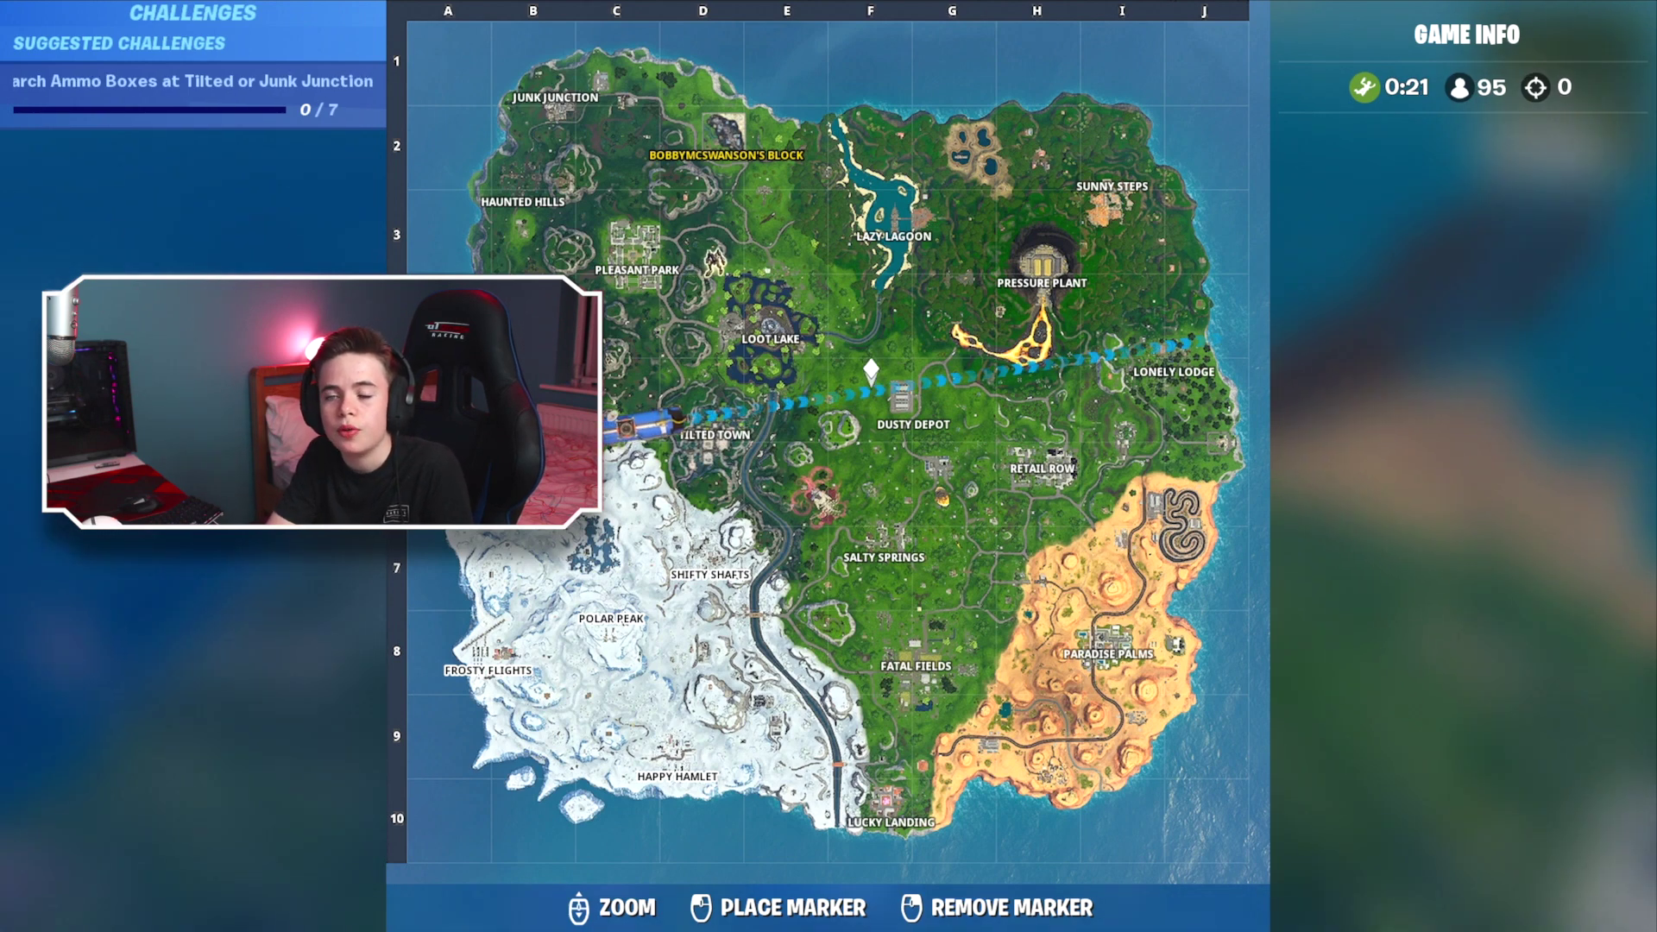
{"action": "key", "text": "m"}
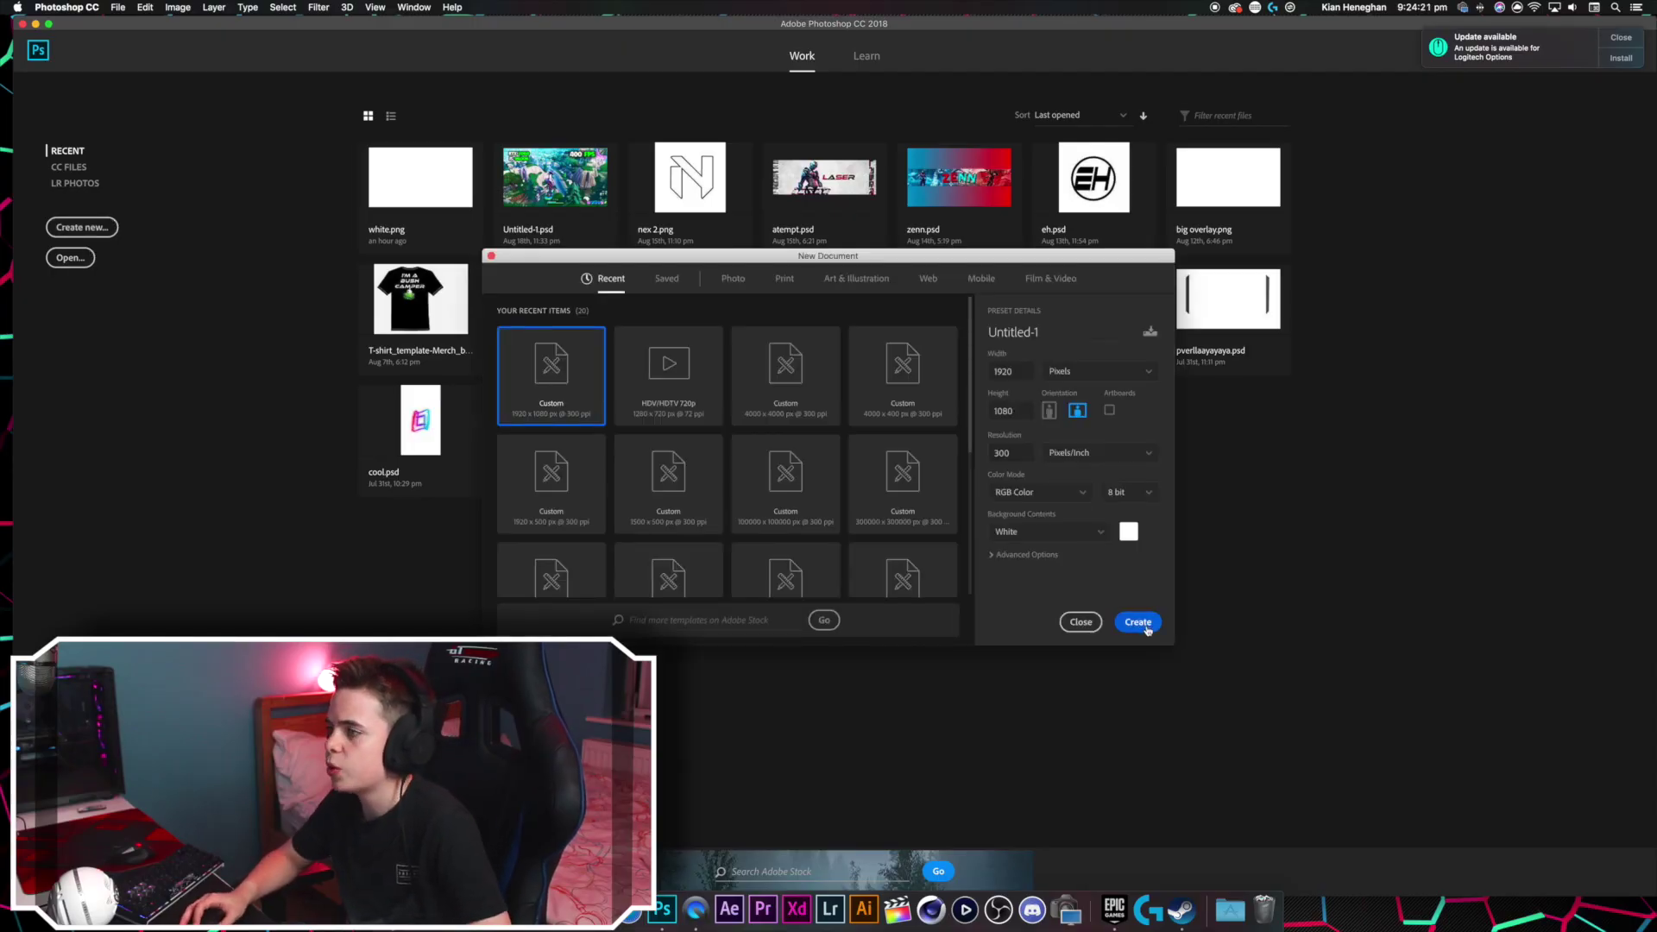
Step: Create the 1920×1080 document, unlock its layer and give it a black Color Overlay
{"action": "left_click", "coordinate": [1144, 625]}
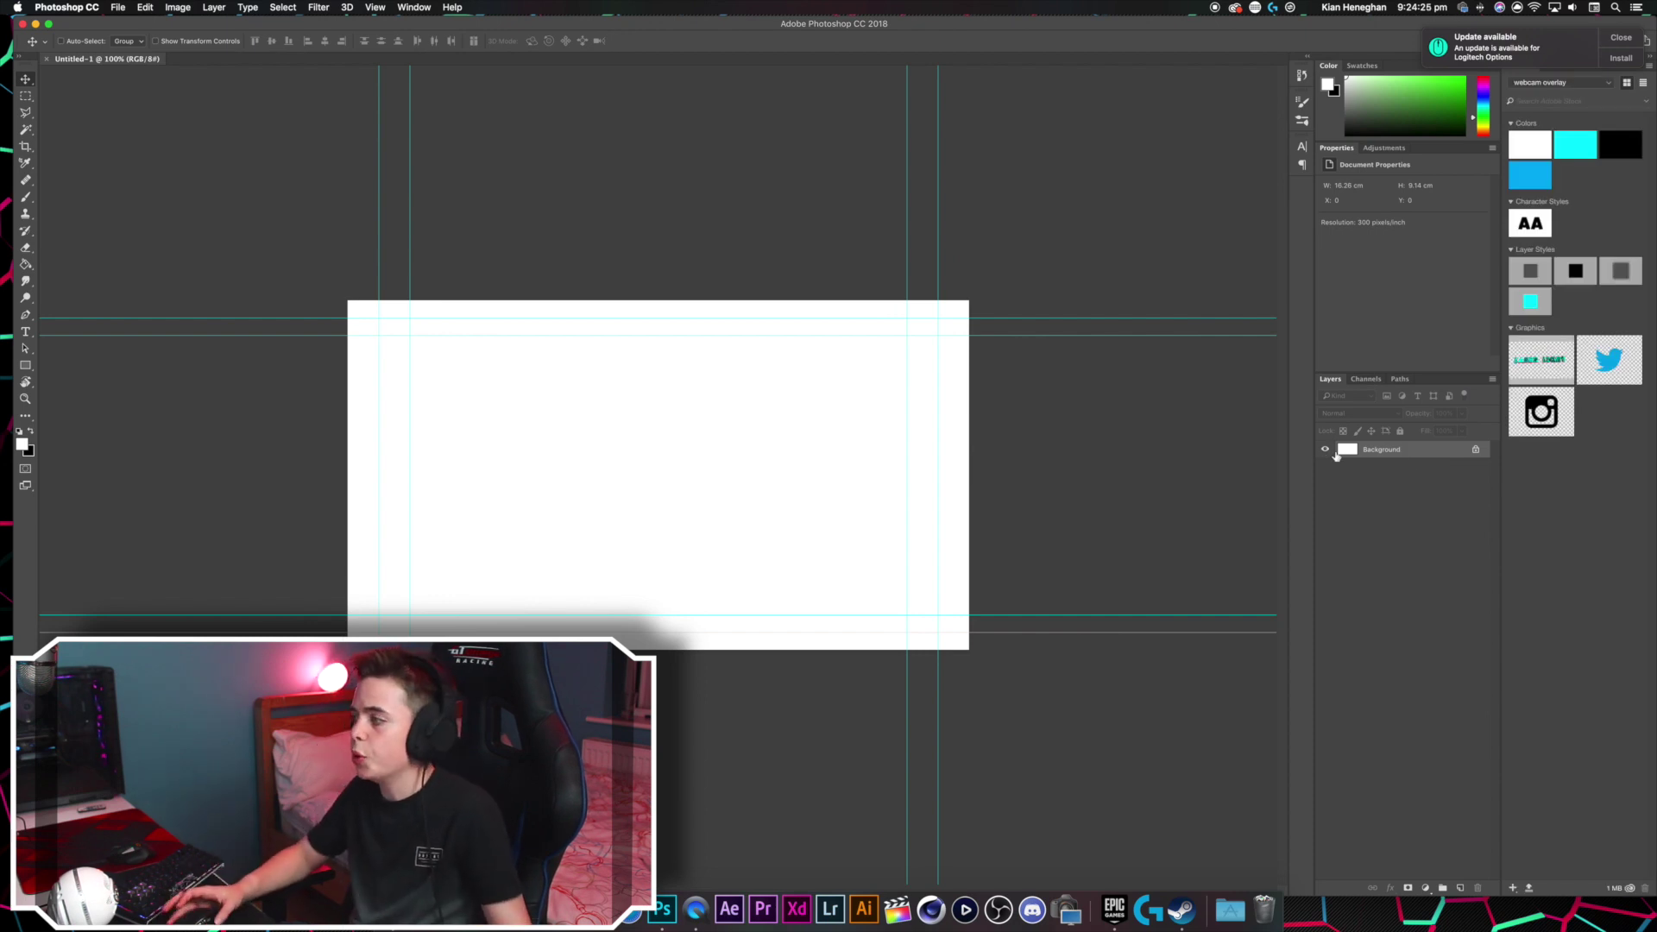
{"action": "left_click", "coordinate": [1477, 450]}
{"action": "left_click", "coordinate": [1325, 450]}
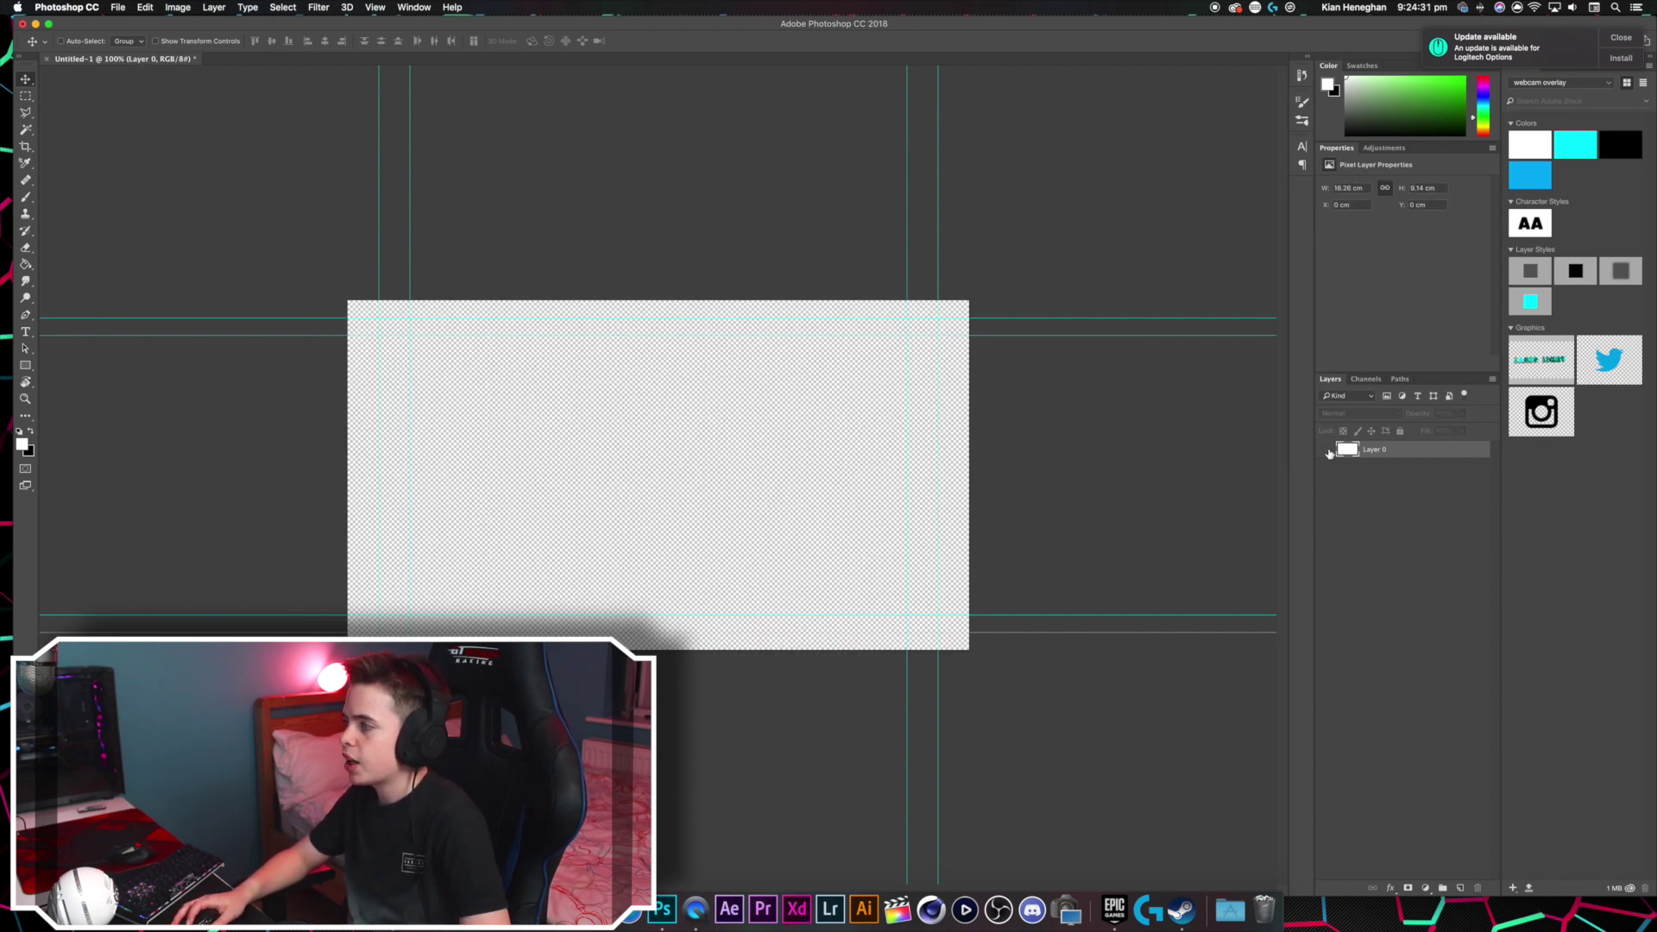
{"action": "left_click", "coordinate": [1326, 449]}
{"action": "double_click", "coordinate": [1350, 450]}
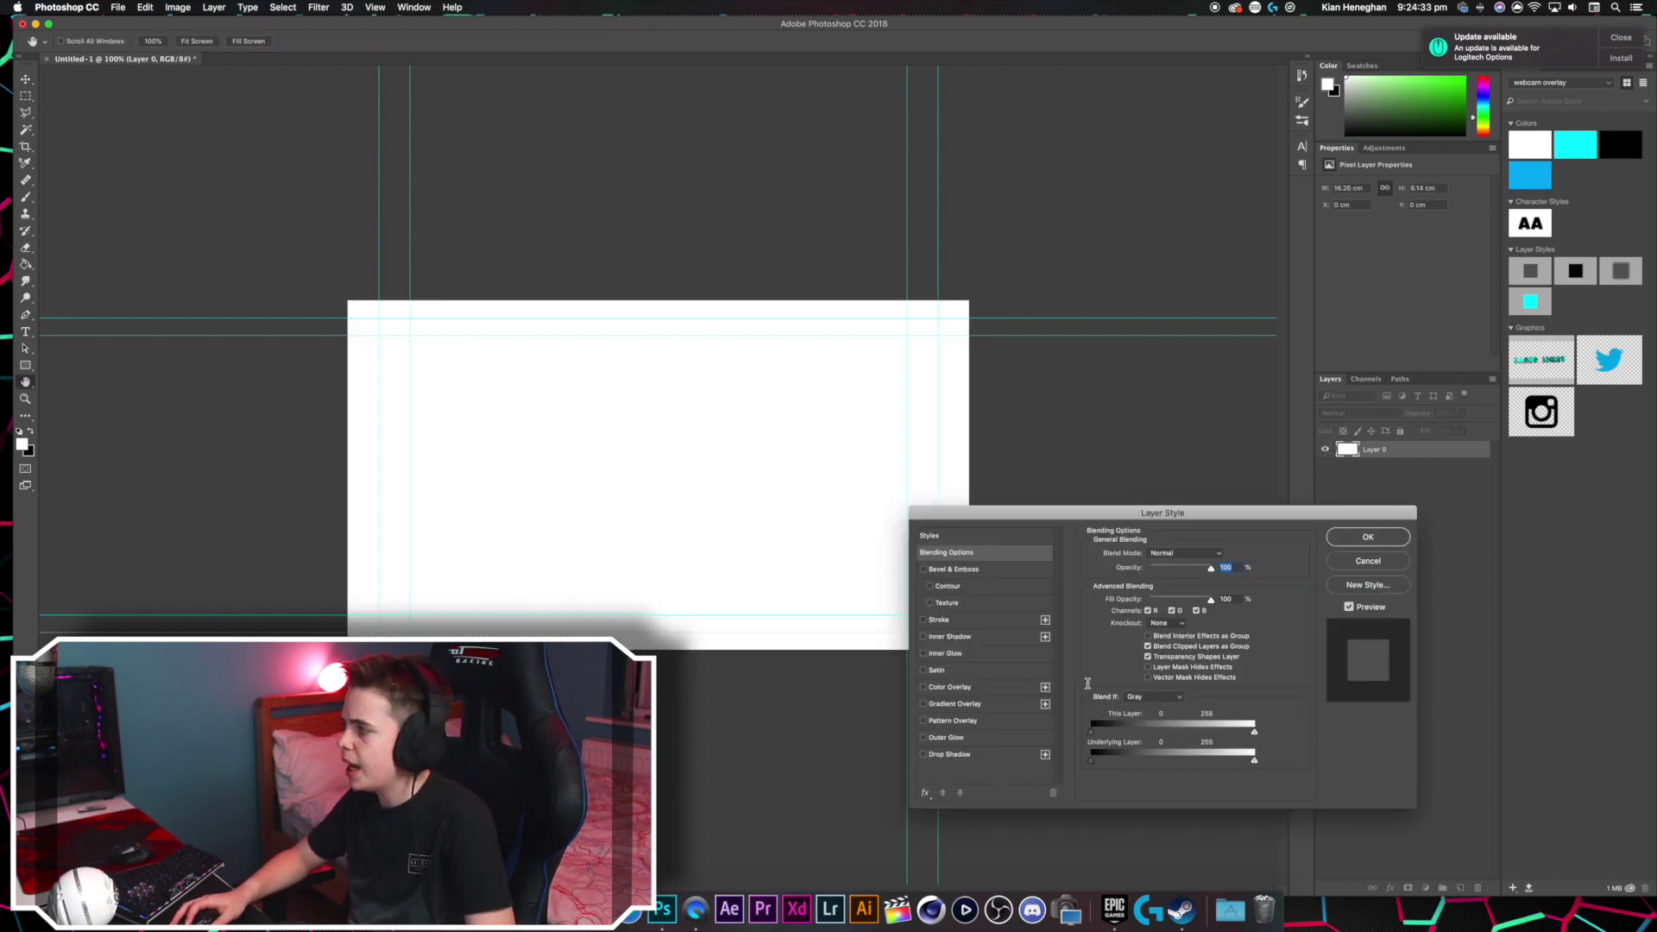
{"action": "left_click", "coordinate": [926, 688]}
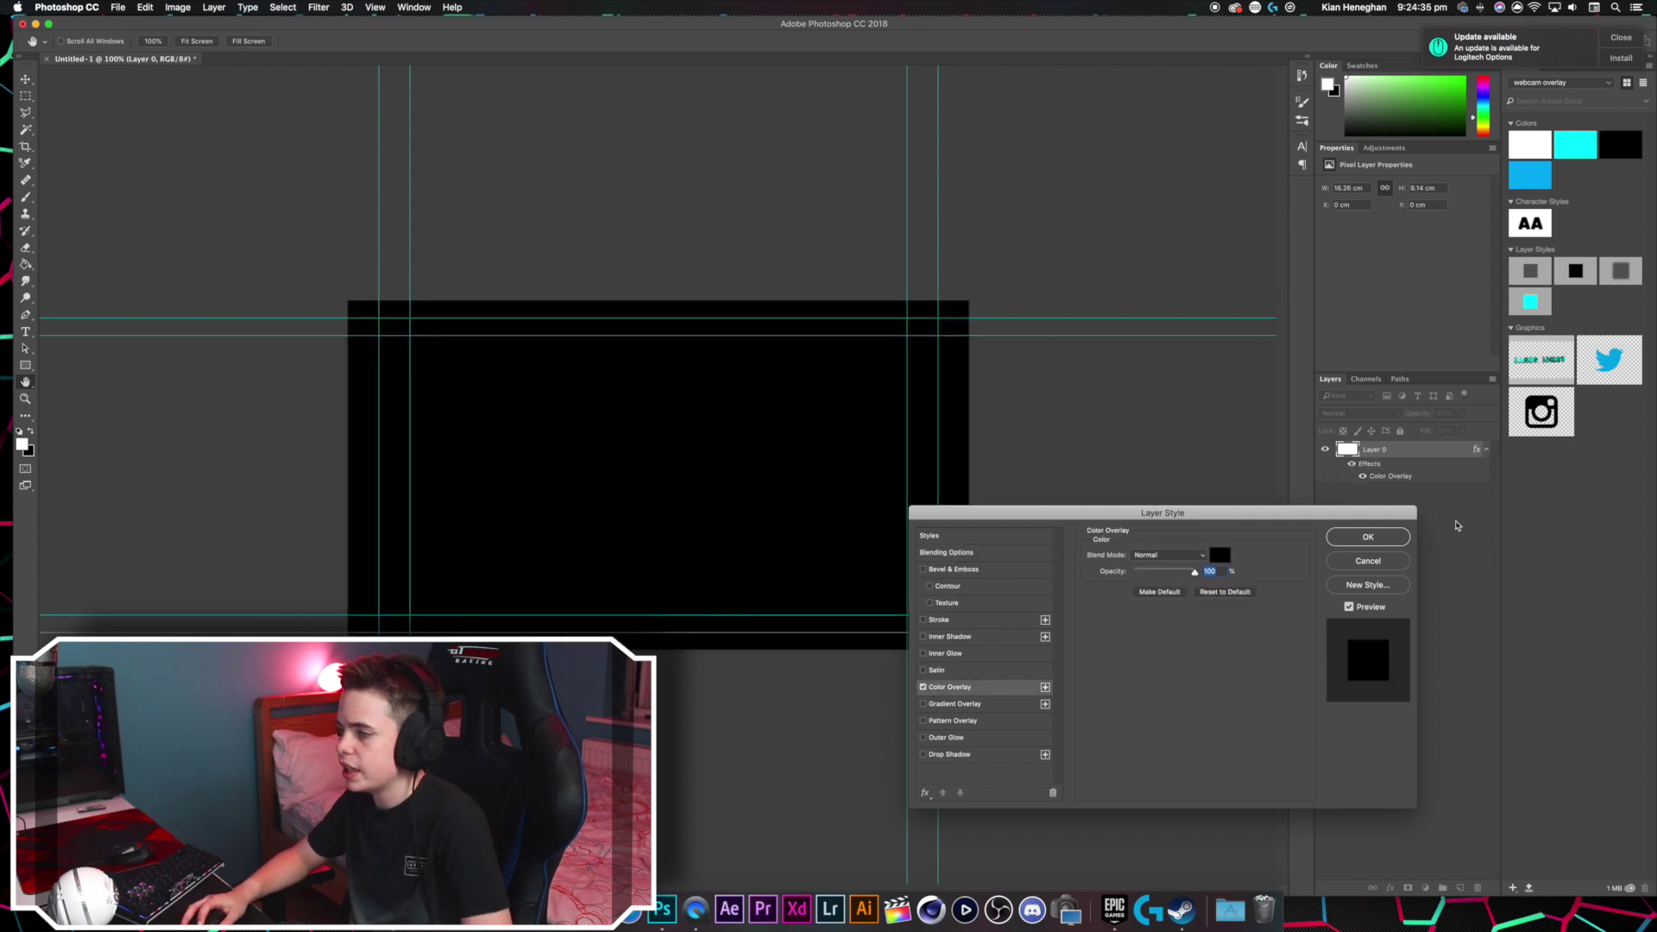
{"action": "left_click", "coordinate": [1368, 536]}
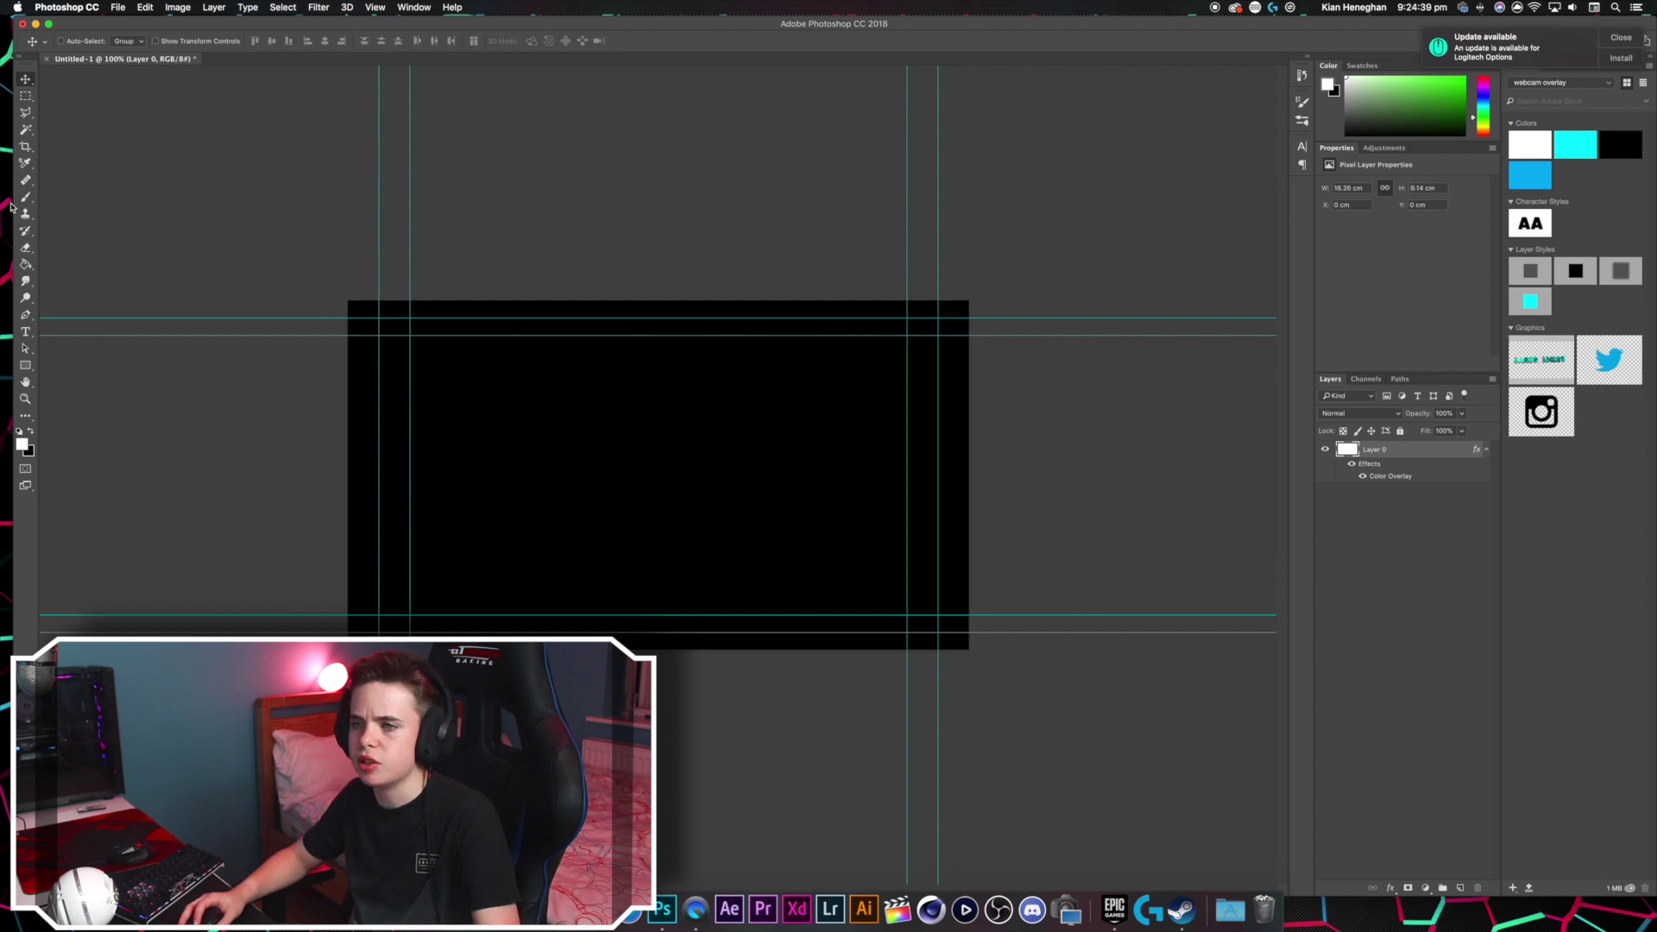
Step: Add a new guide layout with 2 columns and 2 rows
{"action": "left_click", "coordinate": [374, 7]}
{"action": "left_click", "coordinate": [448, 364]}
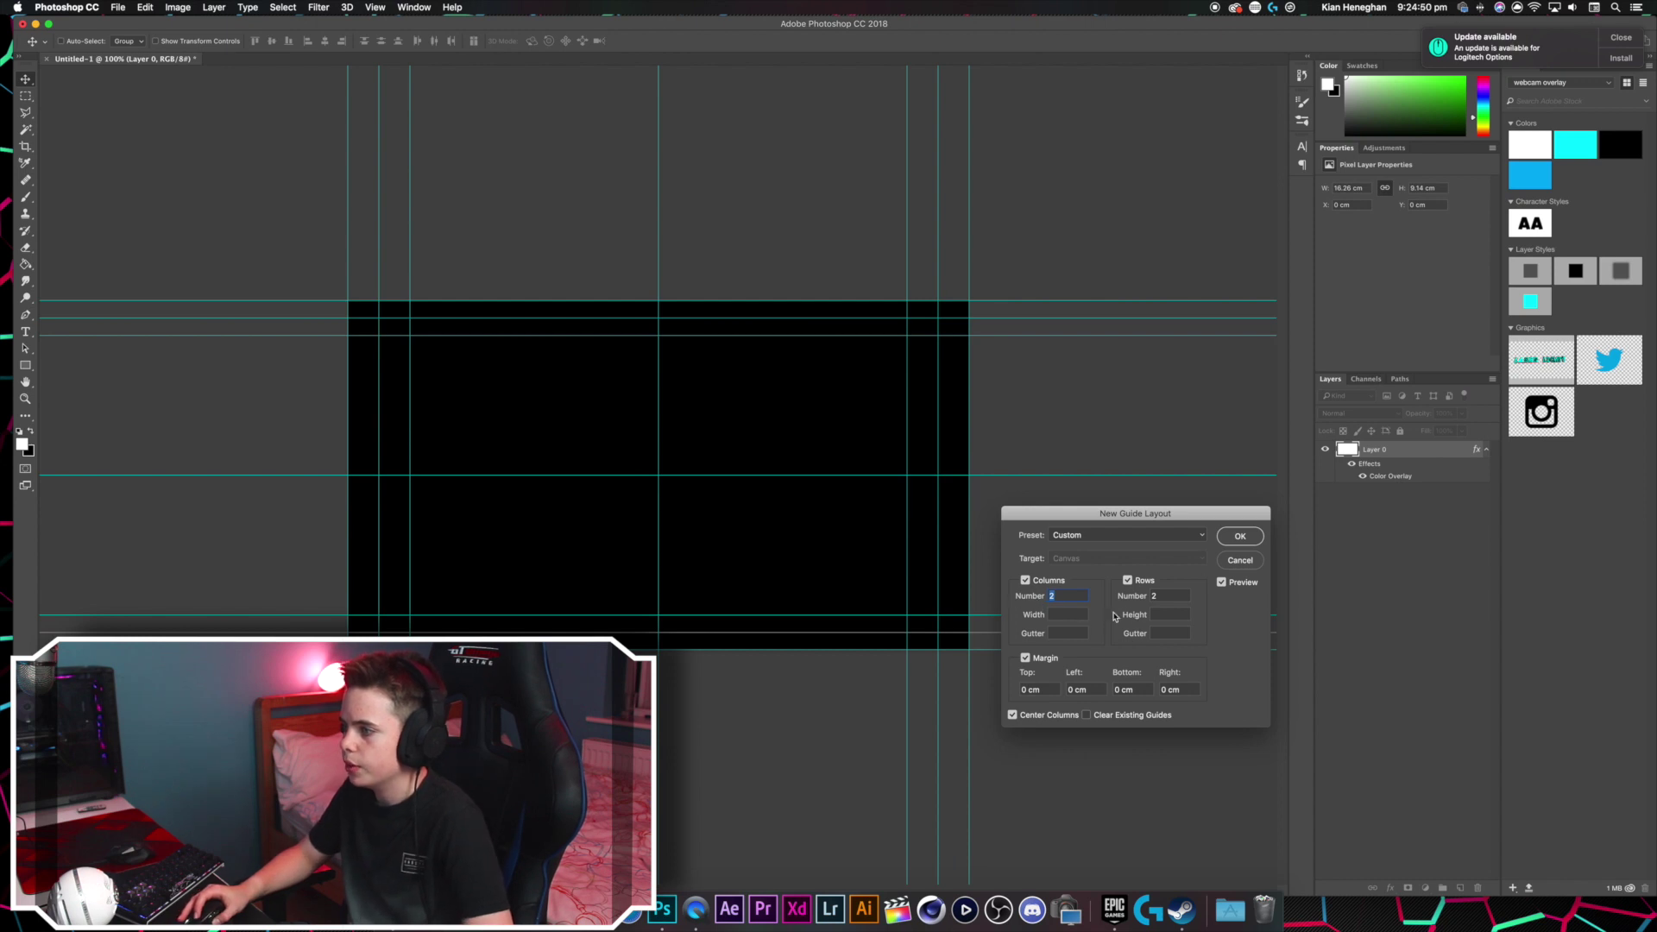
{"action": "left_click", "coordinate": [1240, 537]}
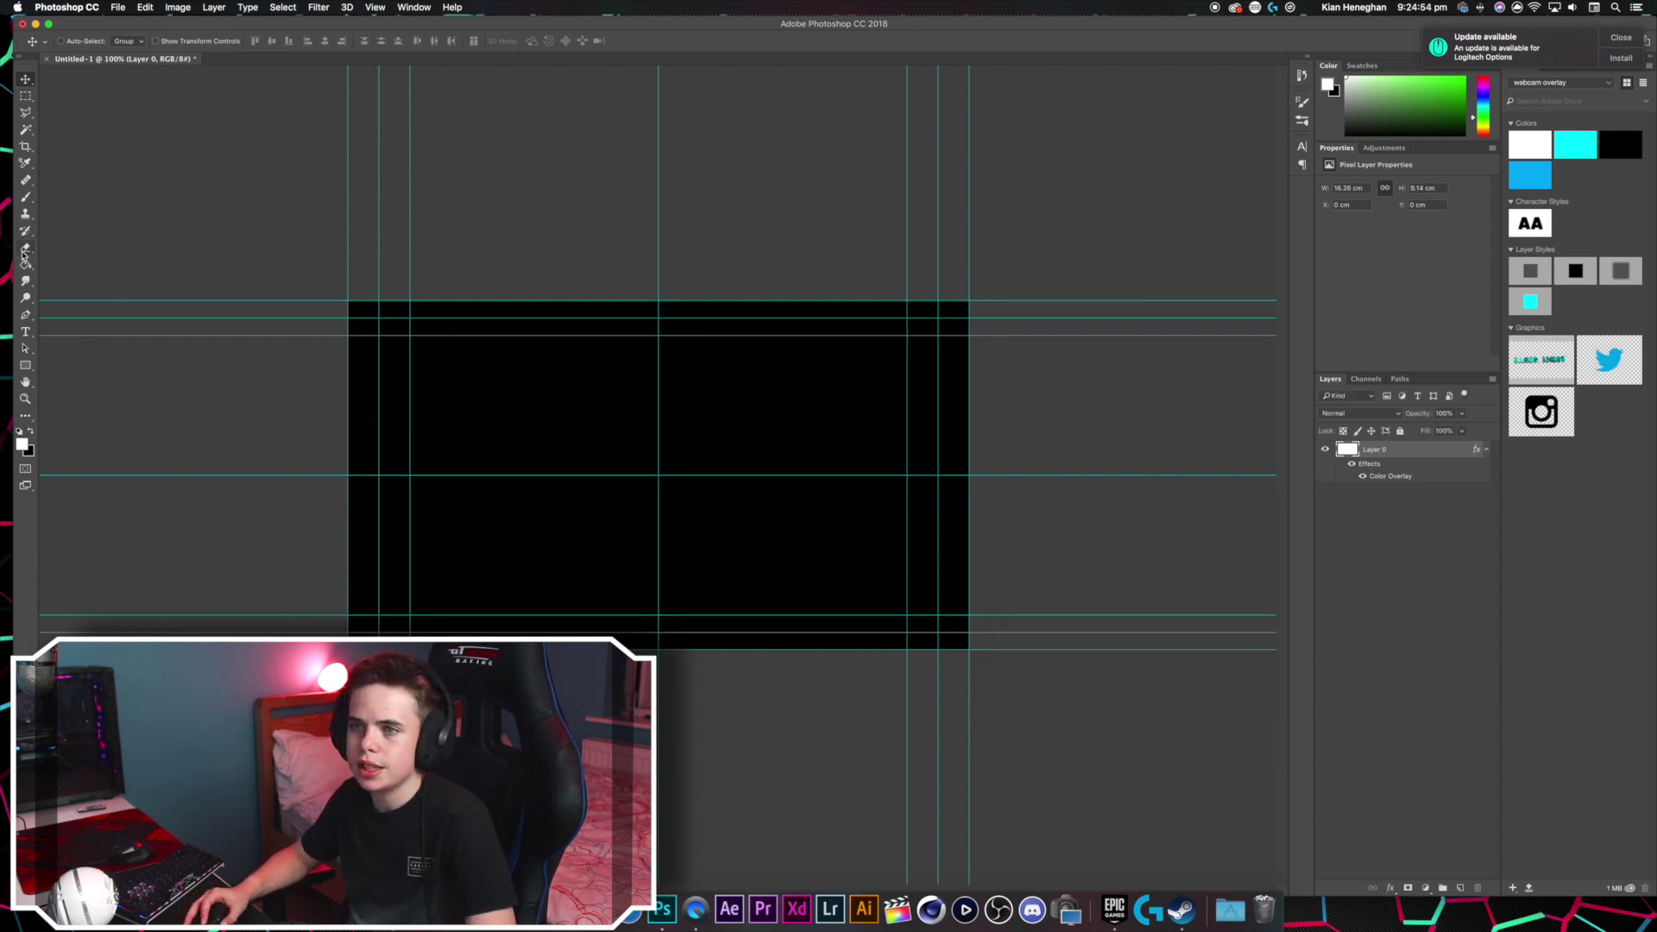
Step: Use the Pen tool in Shape mode to draw the white angled top-left corner line, from the left guide to the top centre
{"action": "left_click", "coordinate": [35, 318]}
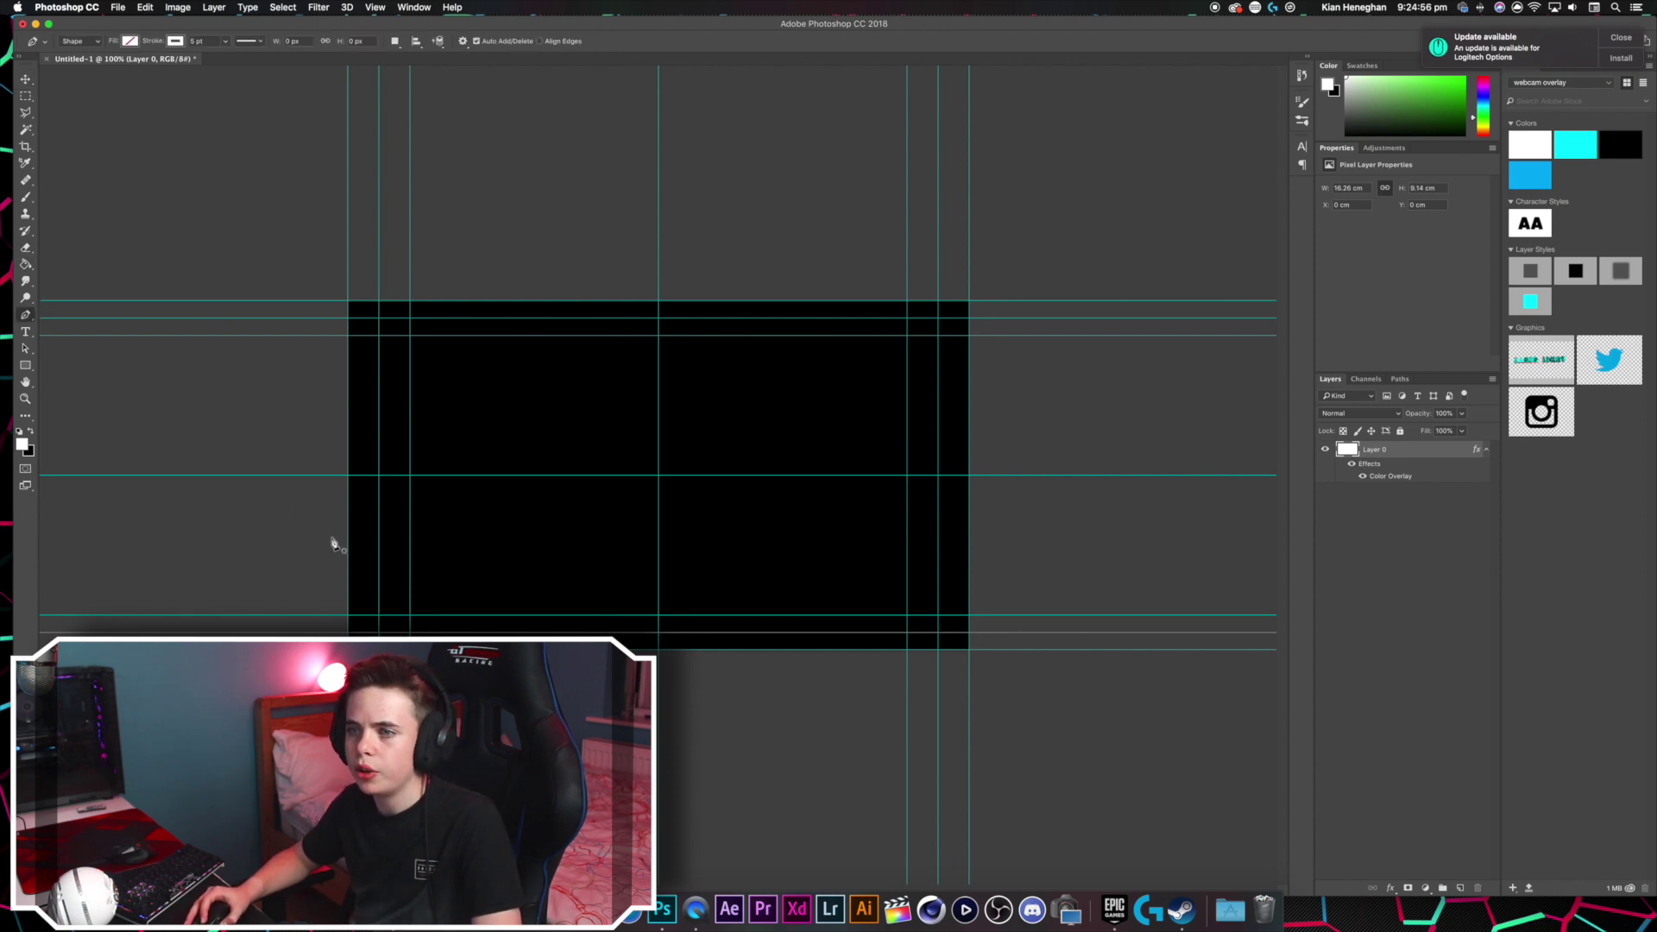
{"action": "left_click", "coordinate": [378, 475]}
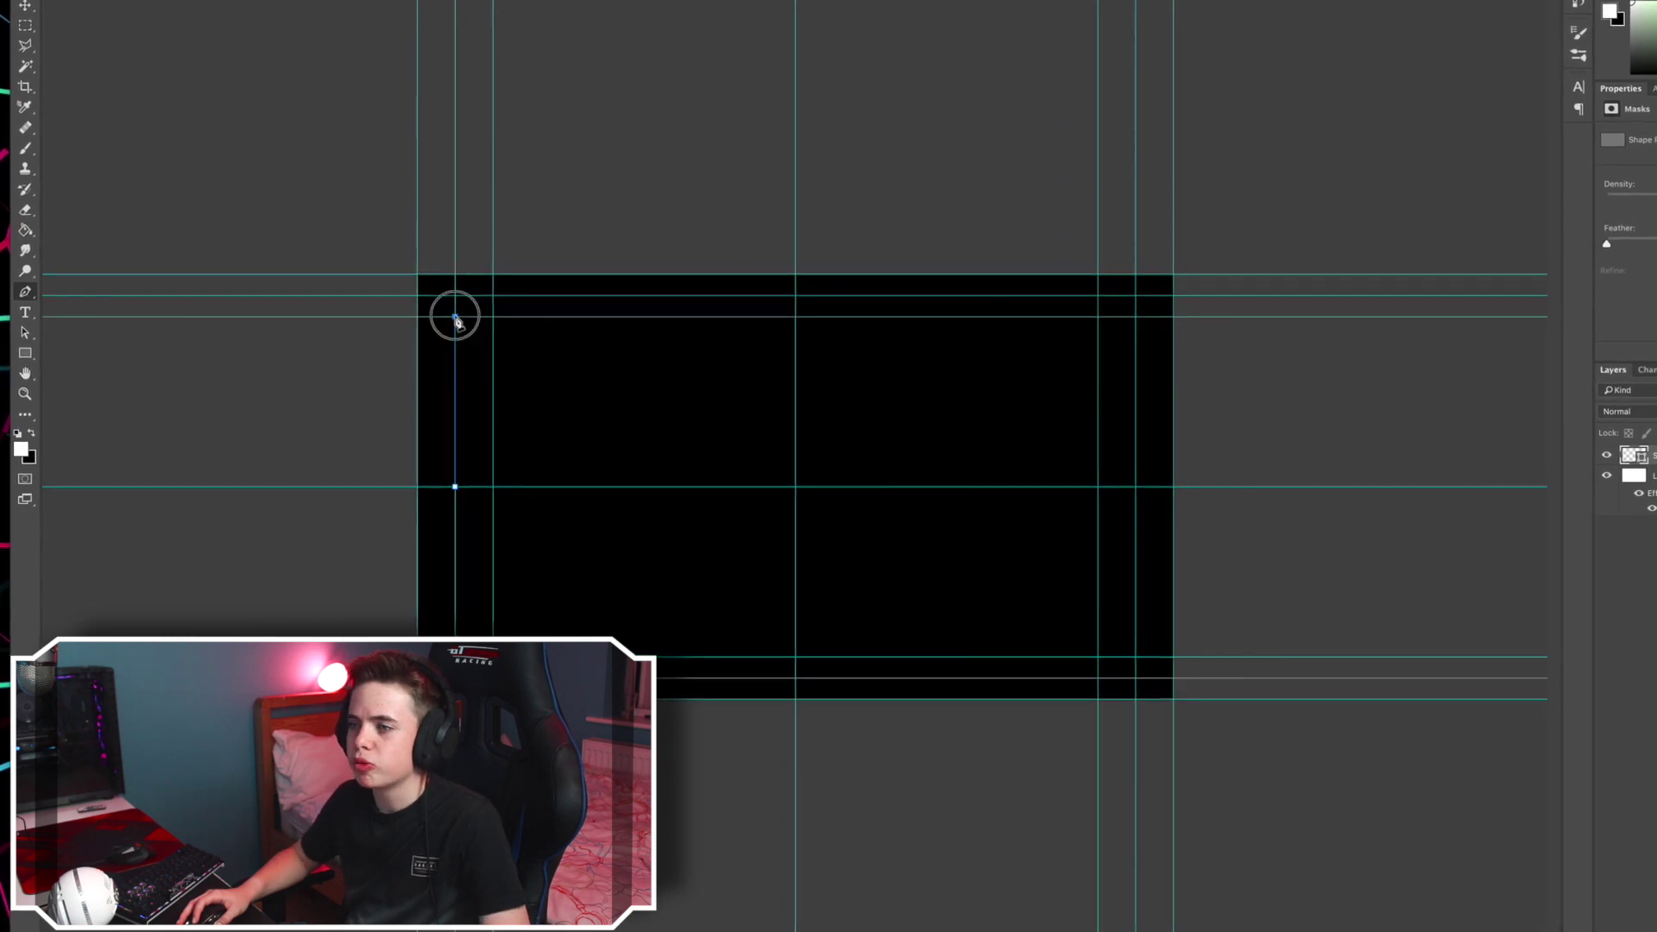
{"action": "left_click", "coordinate": [457, 318]}
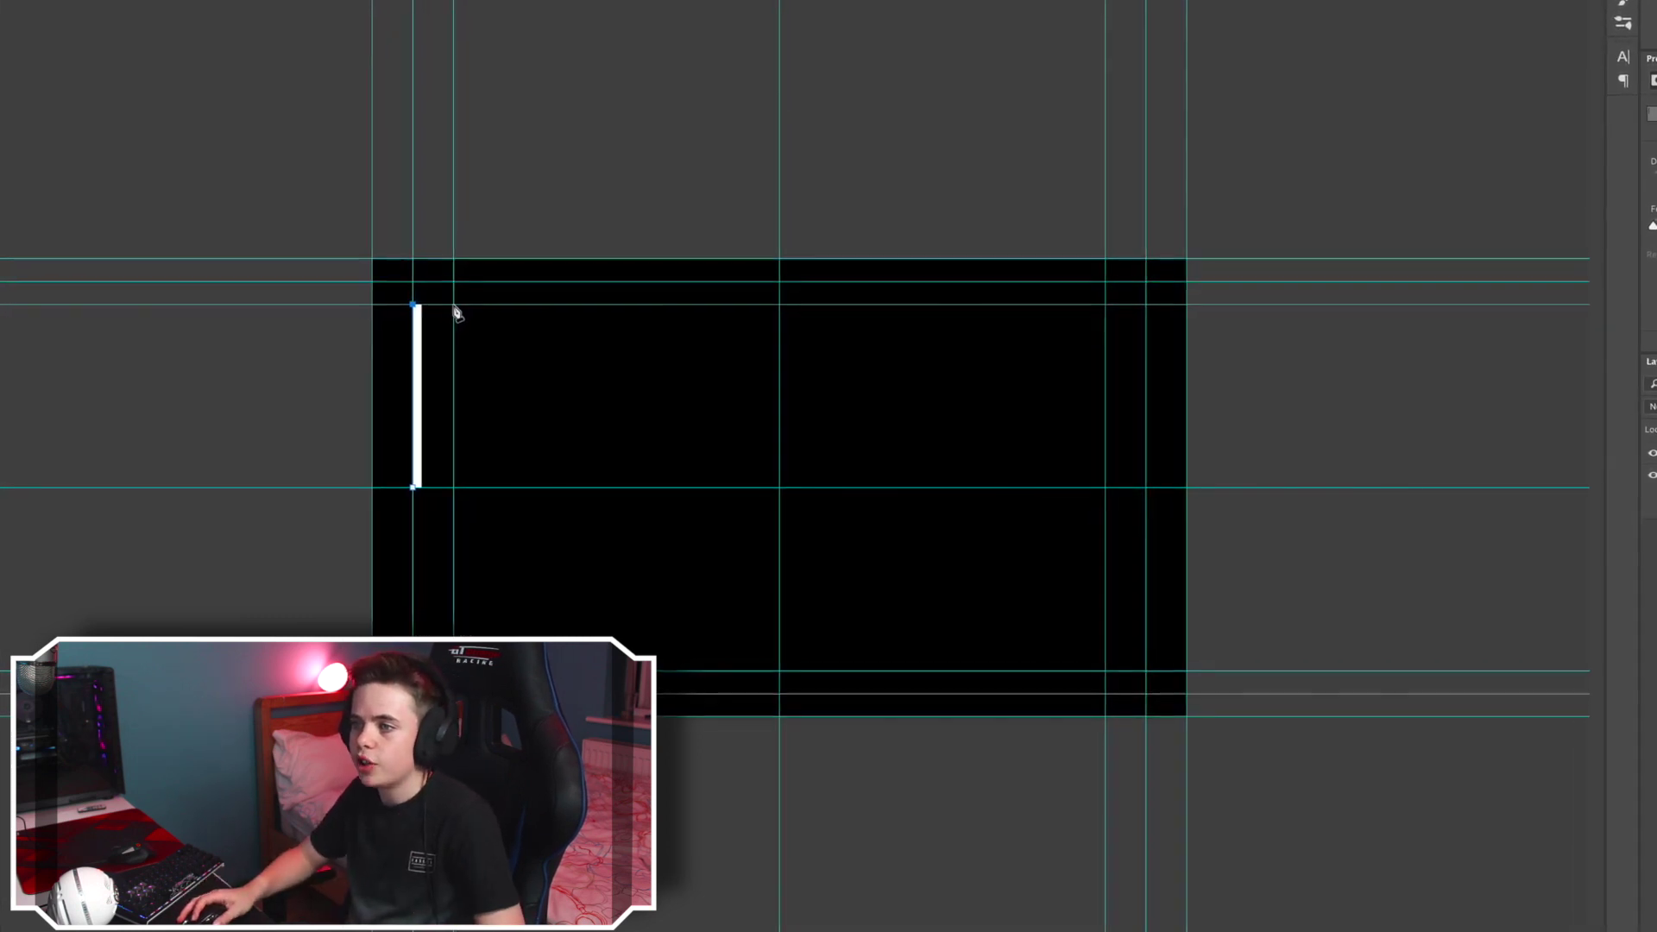
{"action": "left_click", "coordinate": [445, 302]}
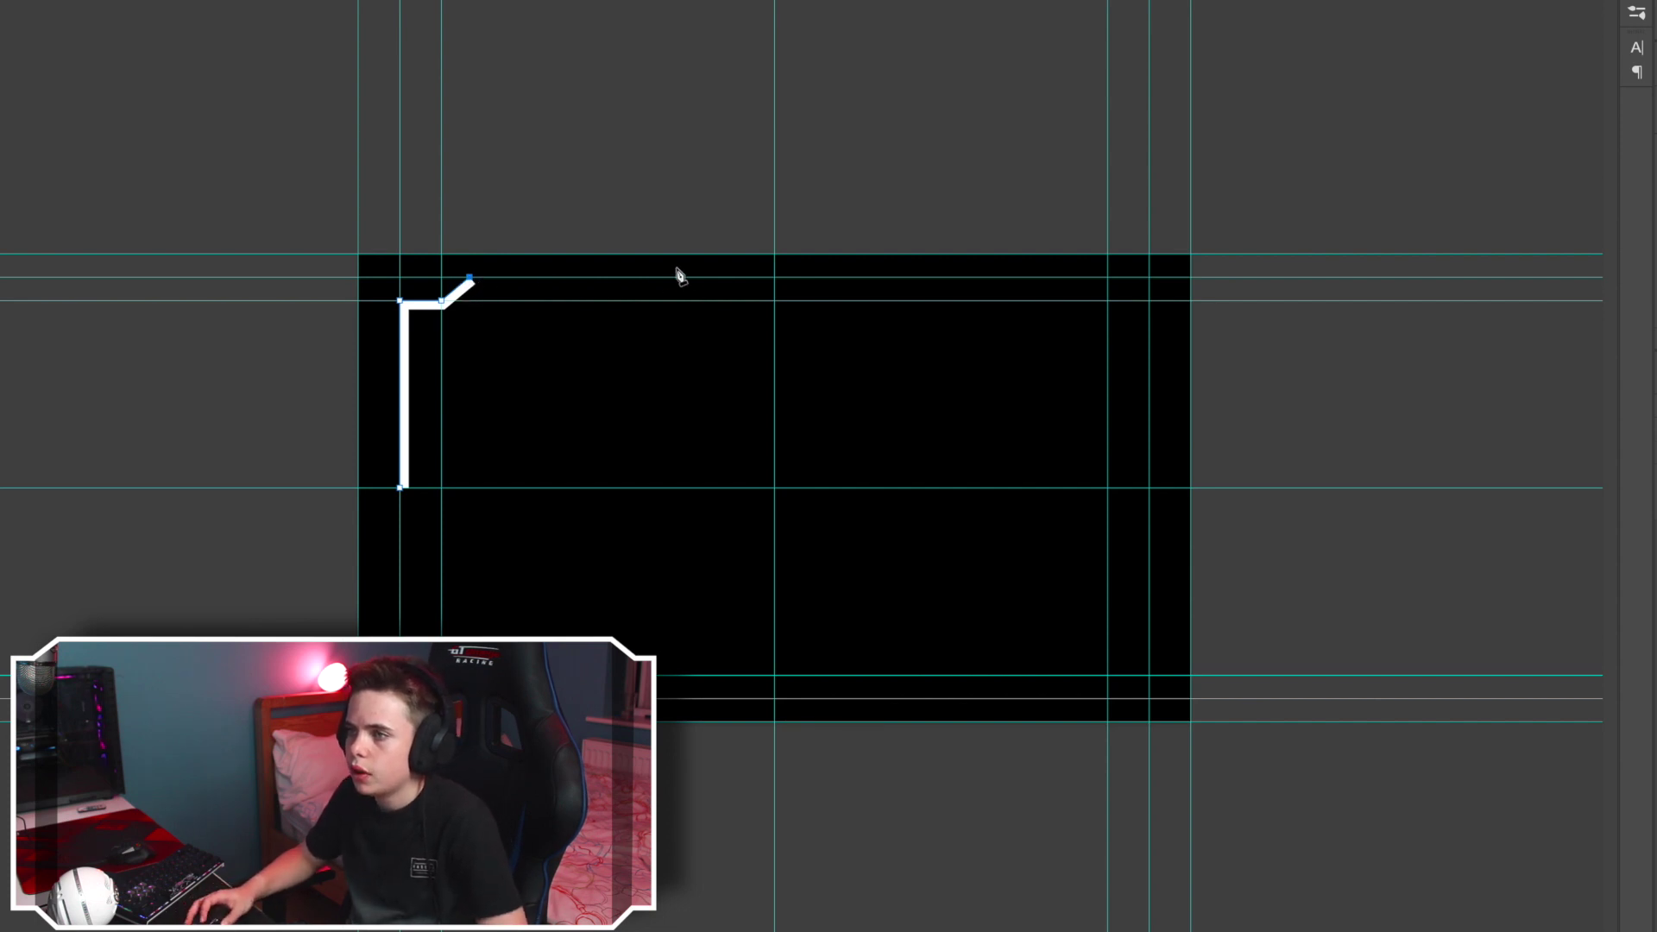
{"action": "left_click", "coordinate": [774, 279]}
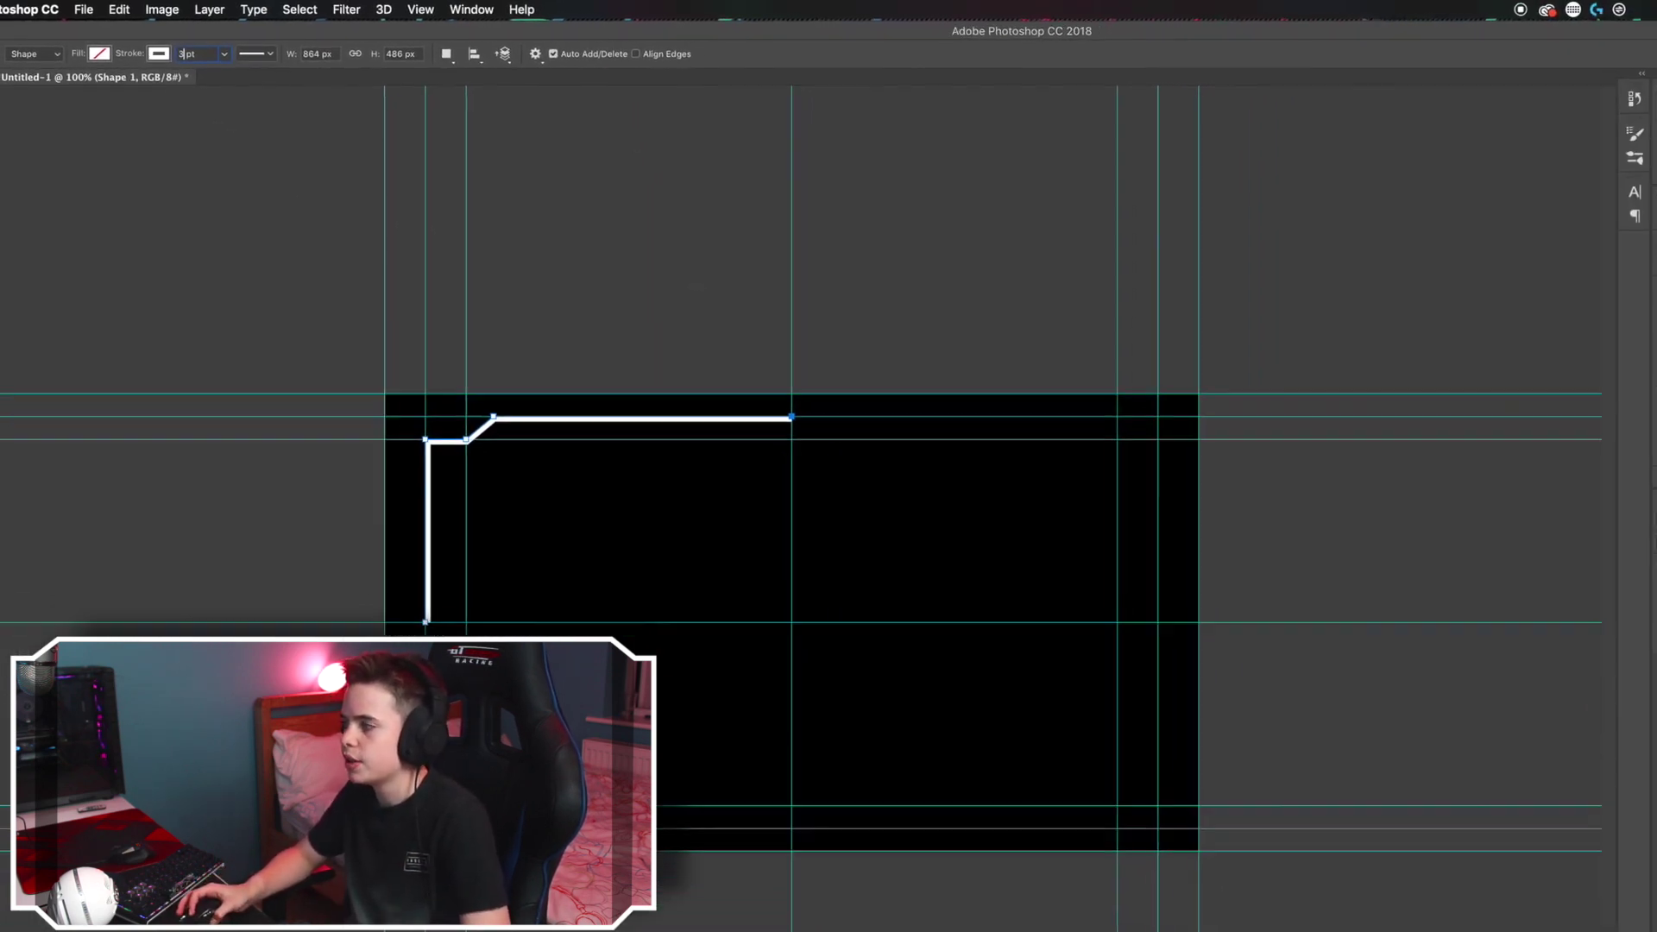
Step: Duplicate Shape 1, flip it vertically, and move it down into line as the bottom-left corner
{"action": "left_click", "coordinate": [26, 78]}
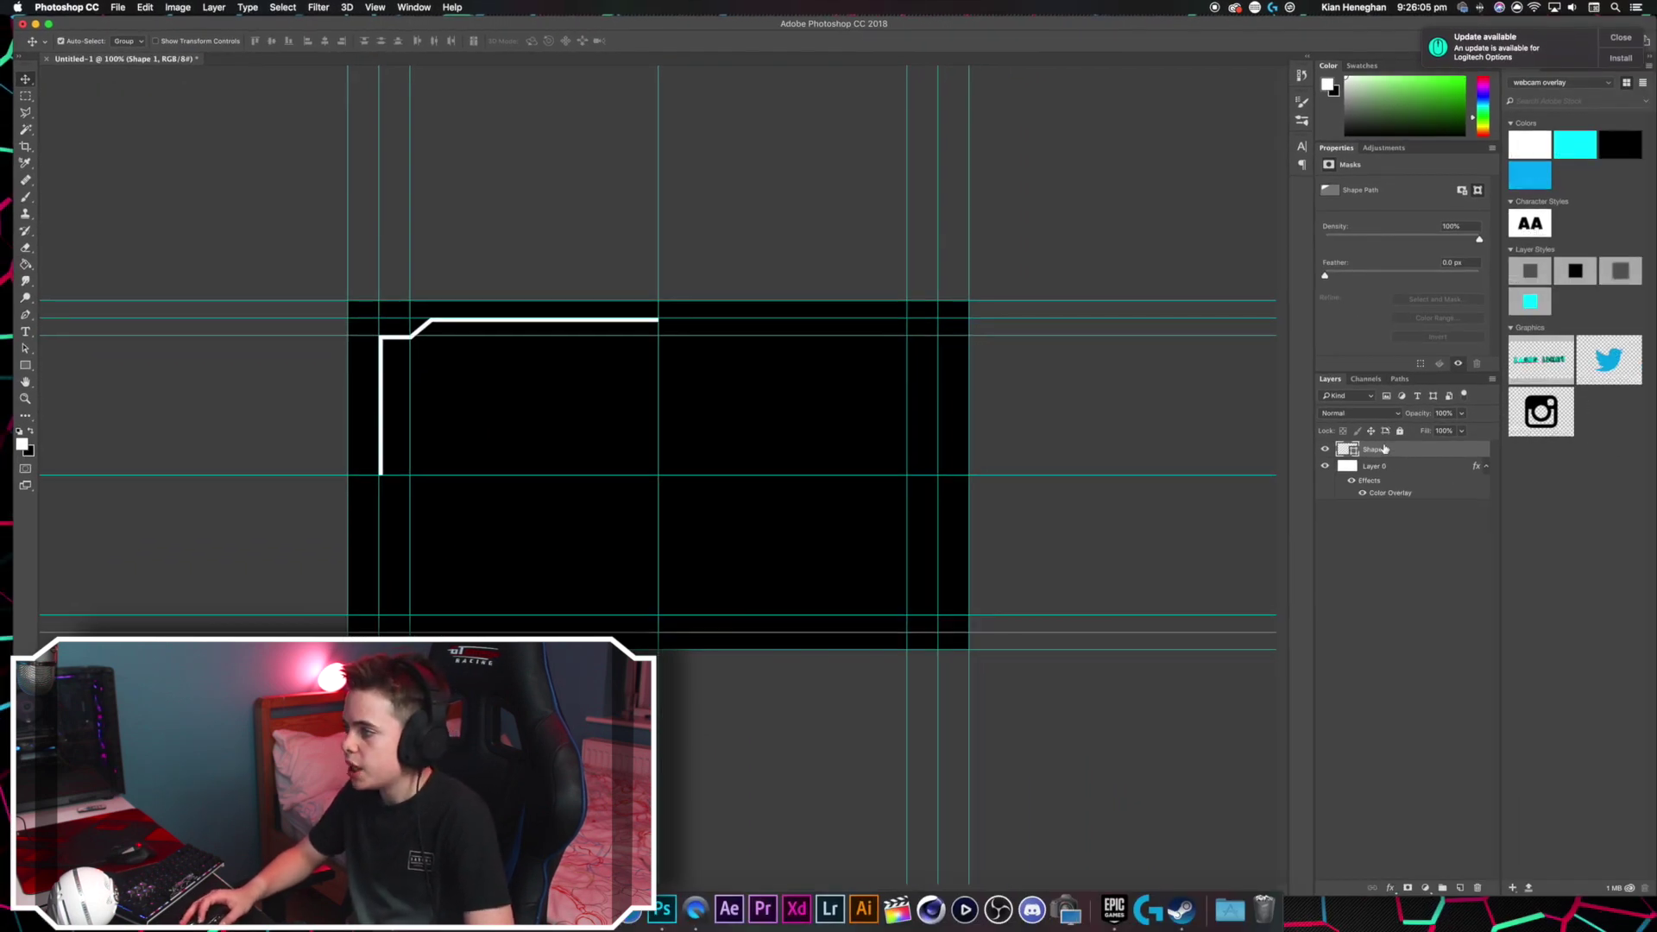
{"action": "key", "text": "super+j"}
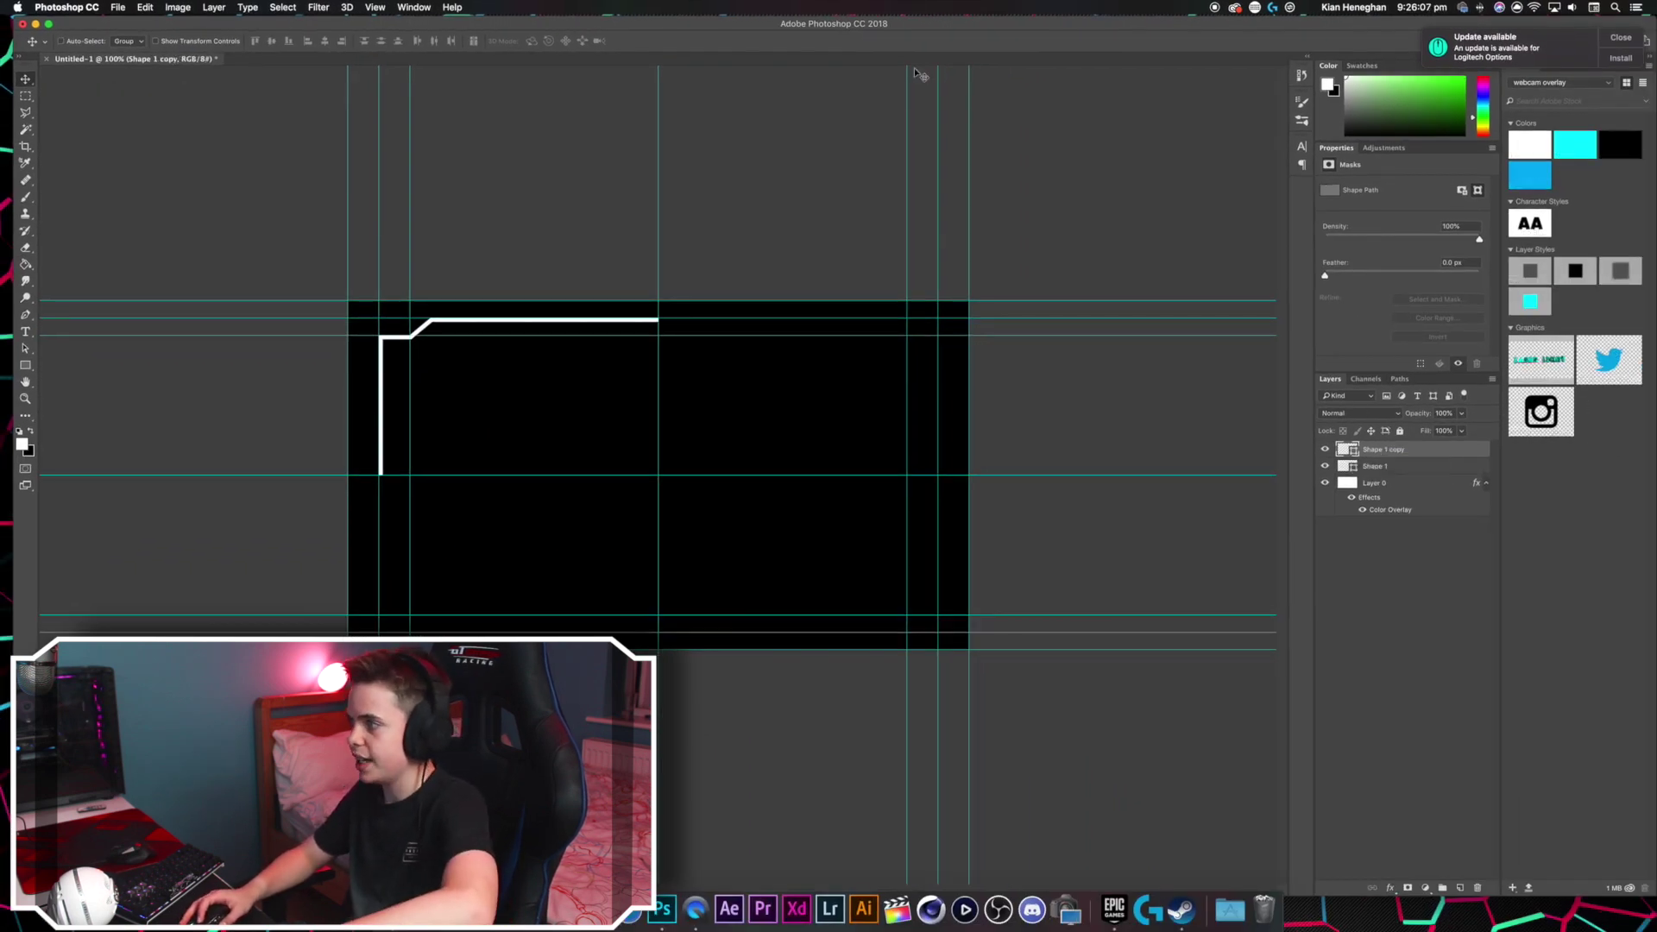
{"action": "left_click", "coordinate": [145, 7]}
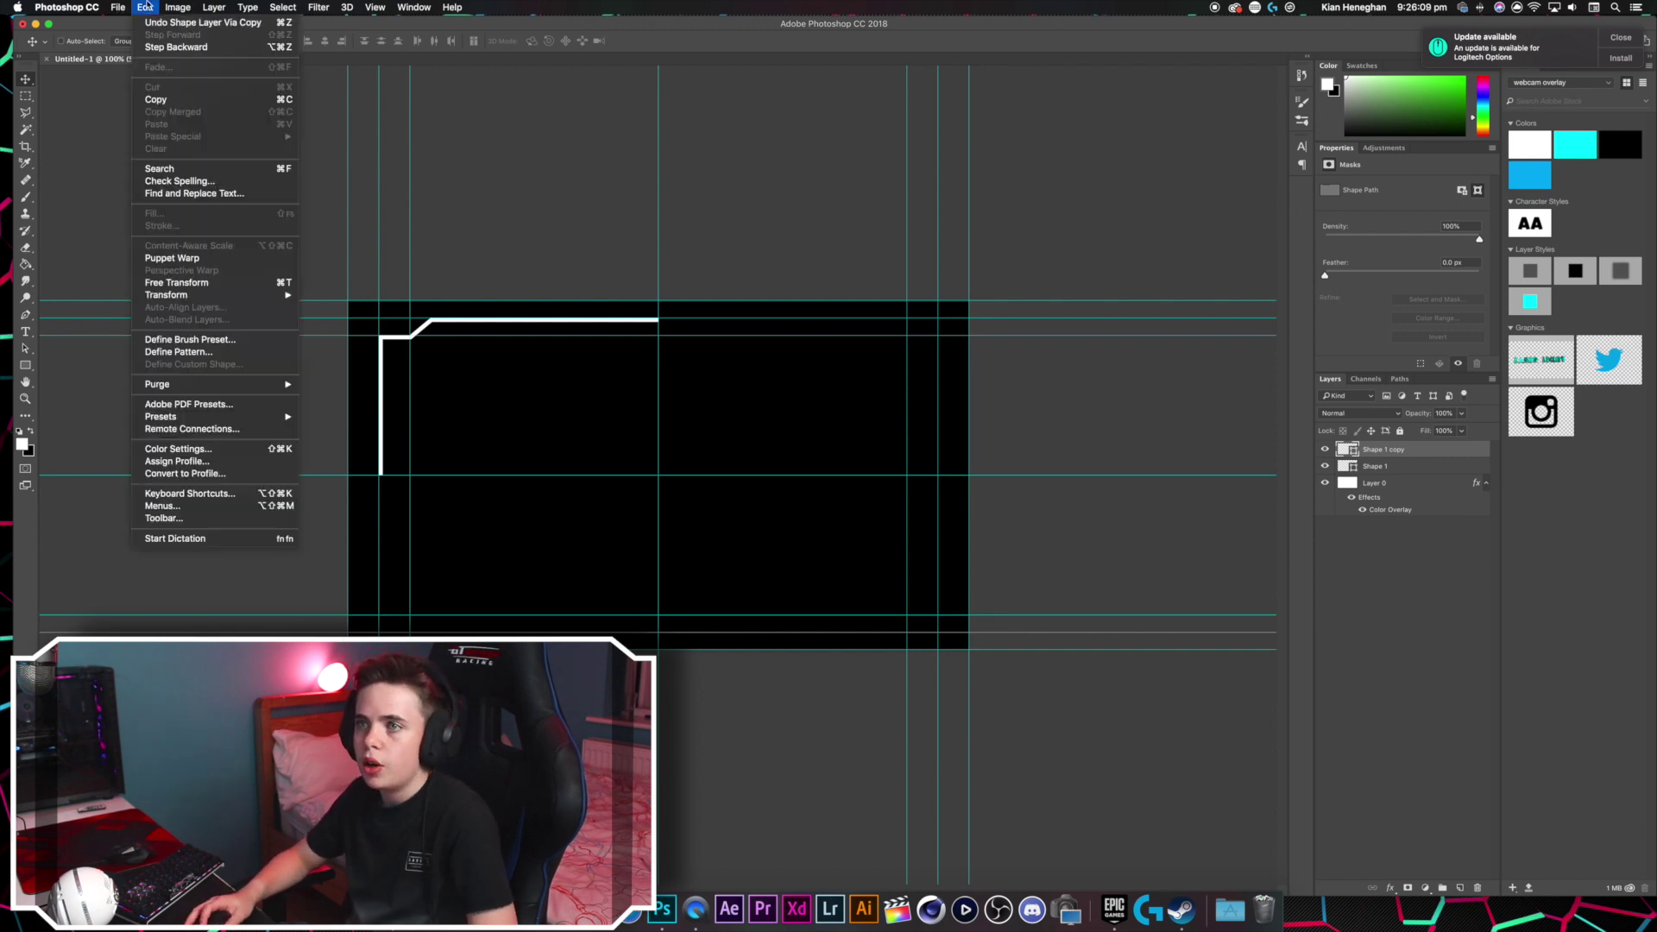
{"action": "mouse_move", "coordinate": [205, 296]}
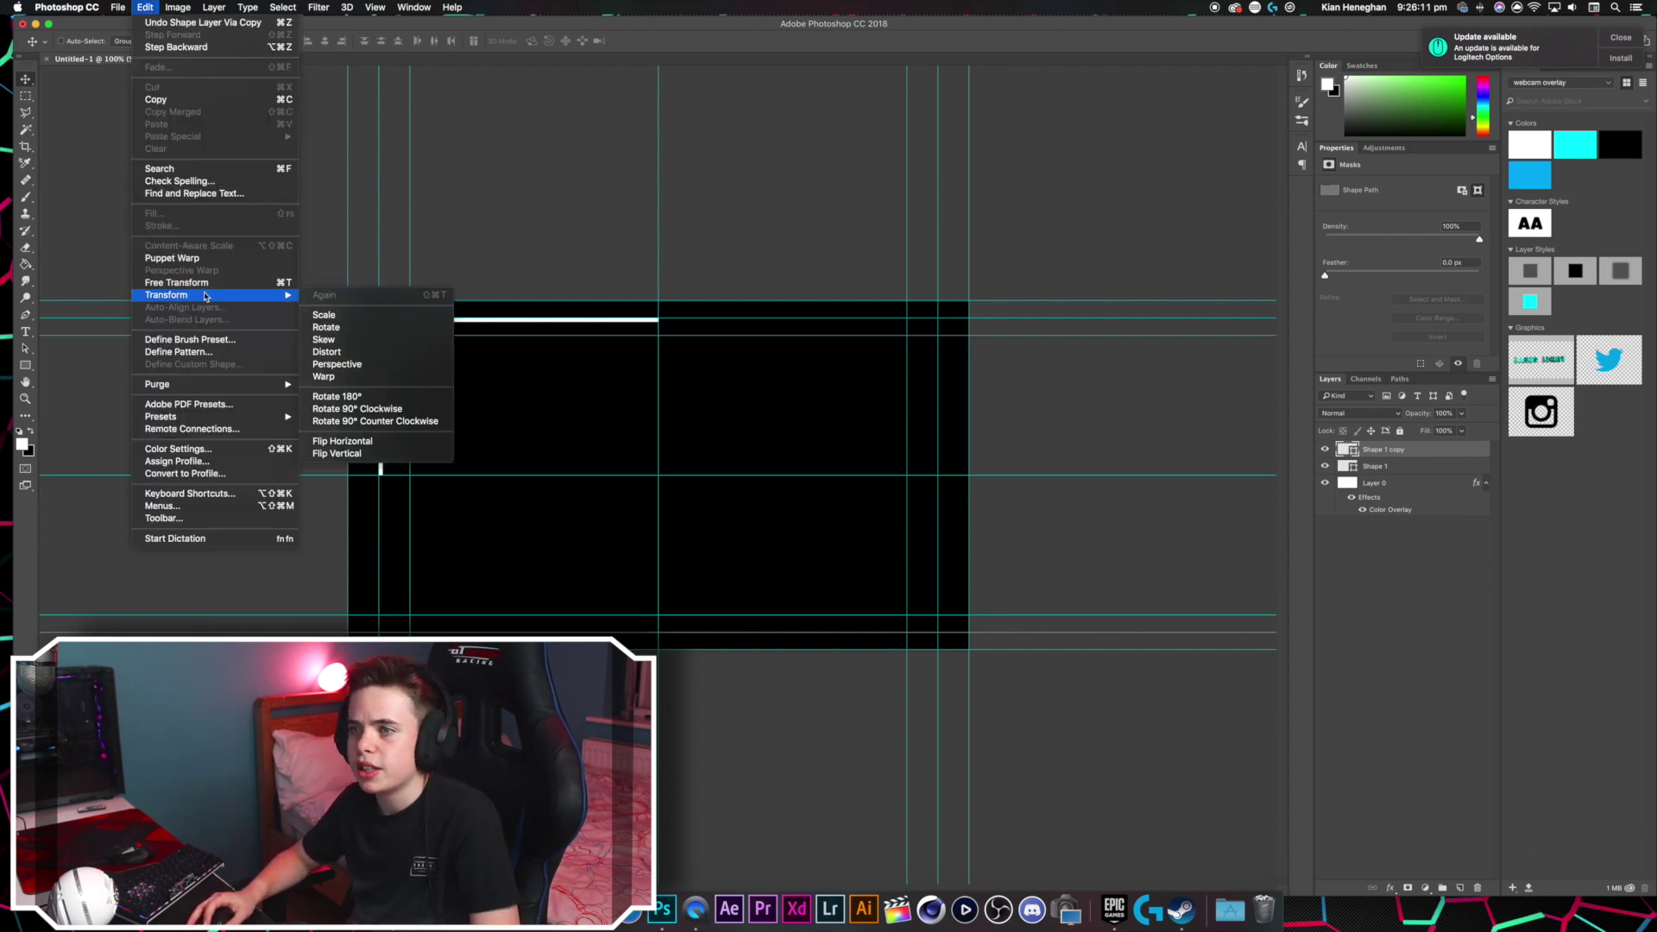
{"action": "left_click", "coordinate": [380, 454]}
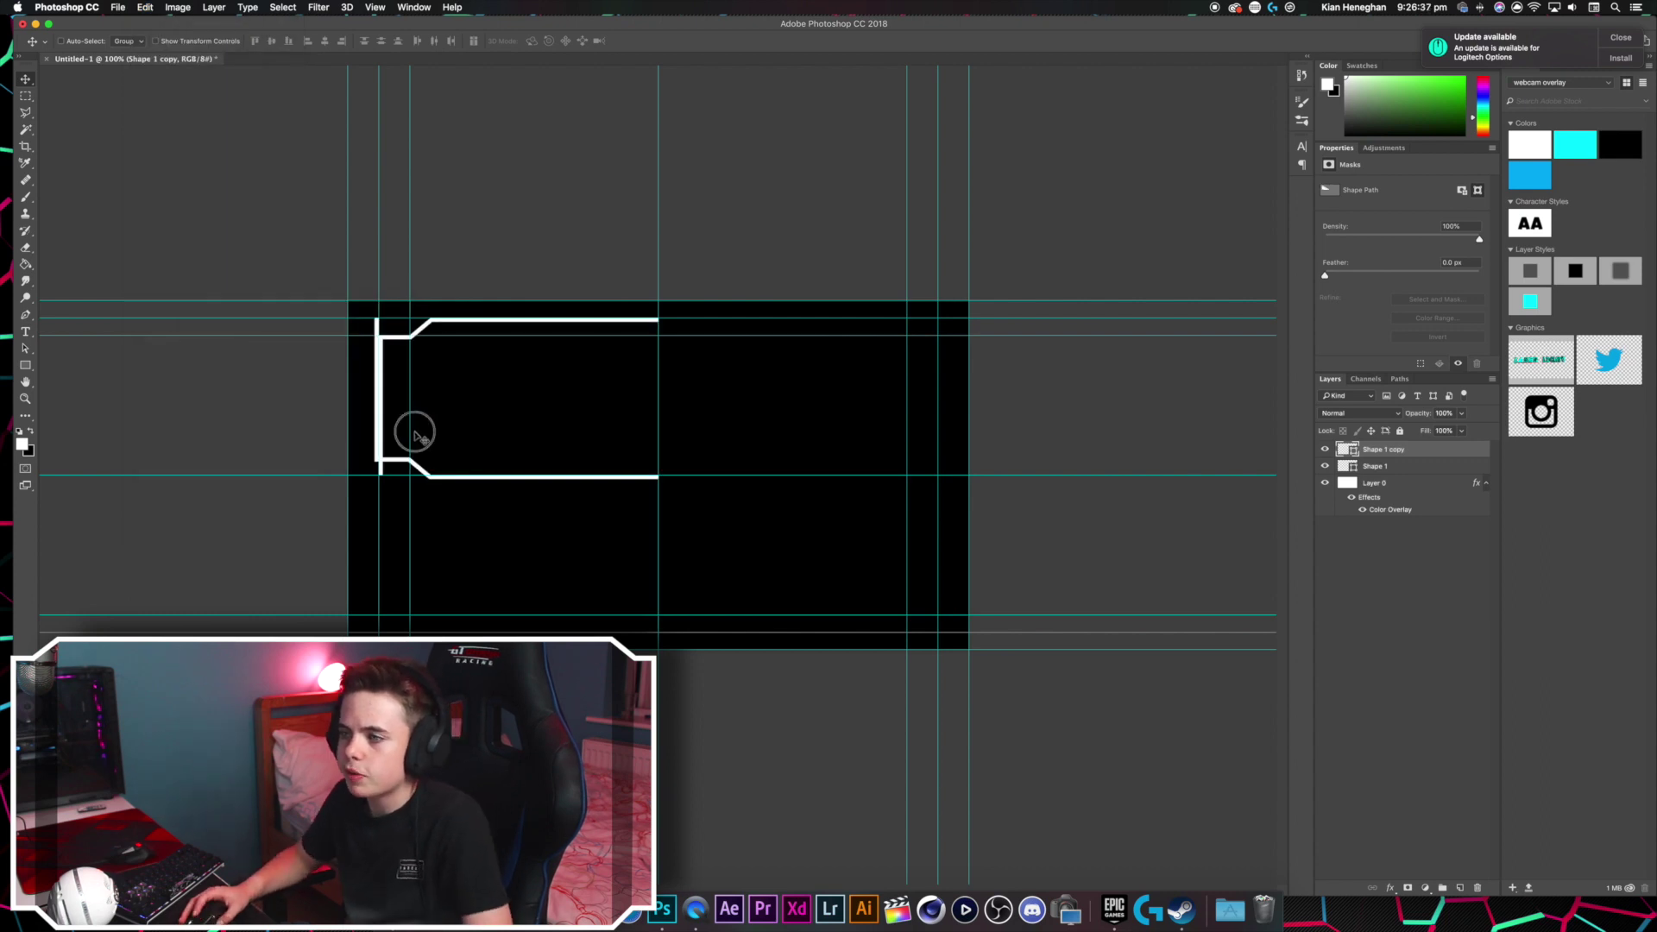
{"action": "left_click_drag", "start_coordinate": [415, 435], "coordinate": [421, 591]}
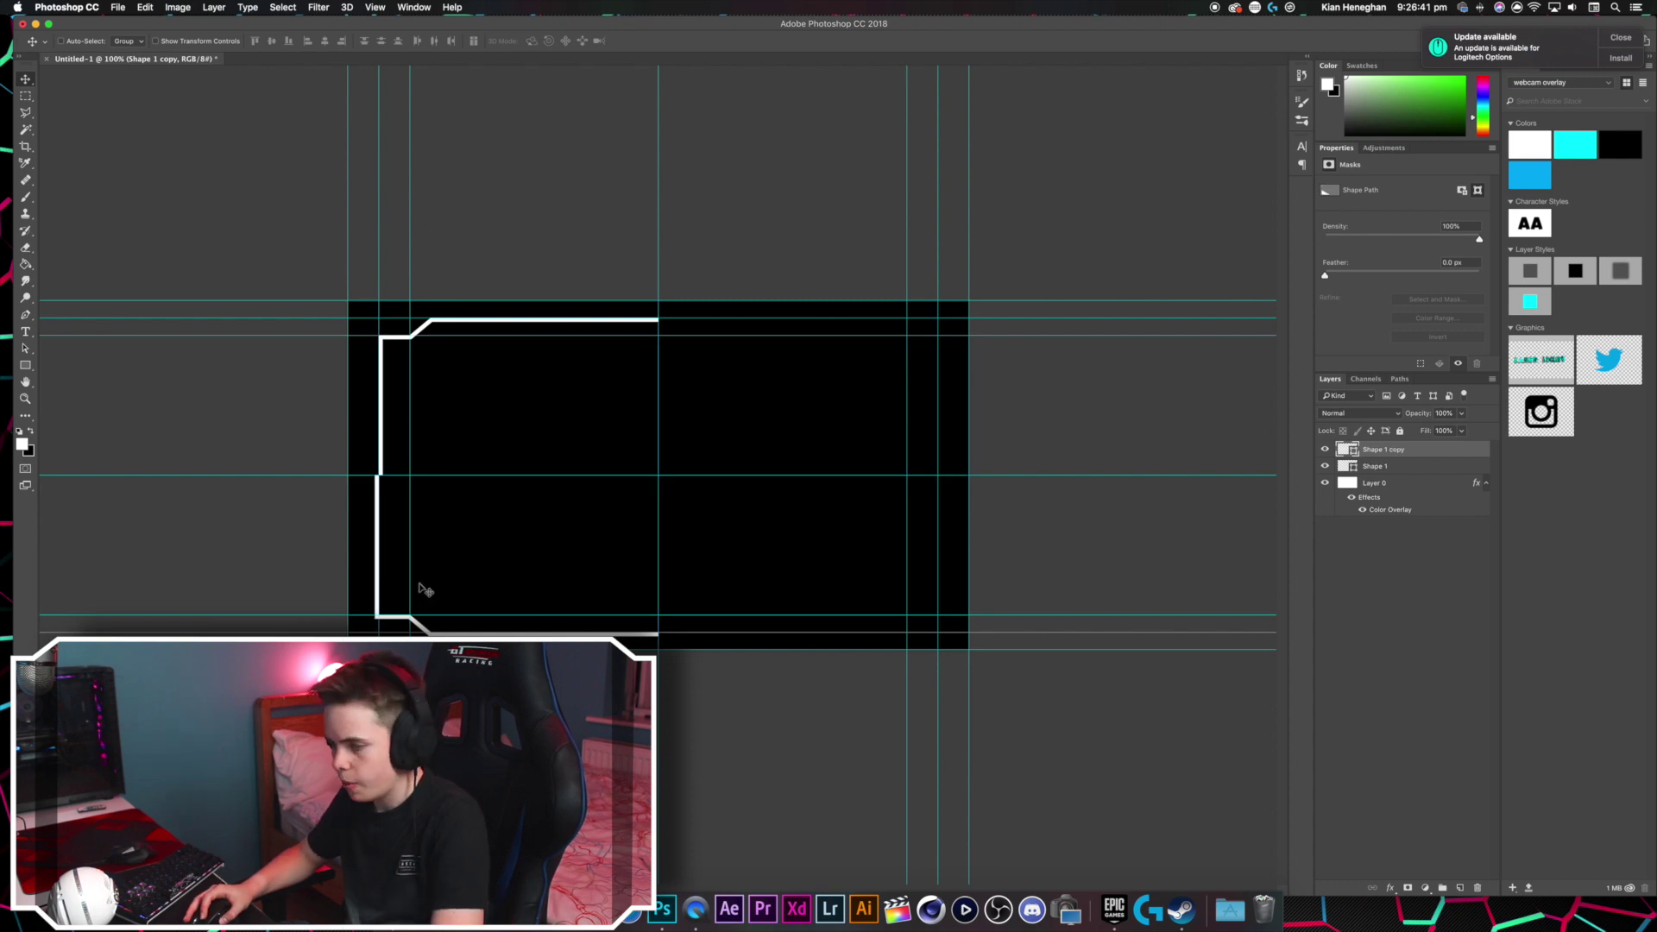
{"action": "key", "text": "Right"}
{"action": "key", "text": "Right"}
{"action": "key", "text": "Right"}
{"action": "key", "text": "Right"}
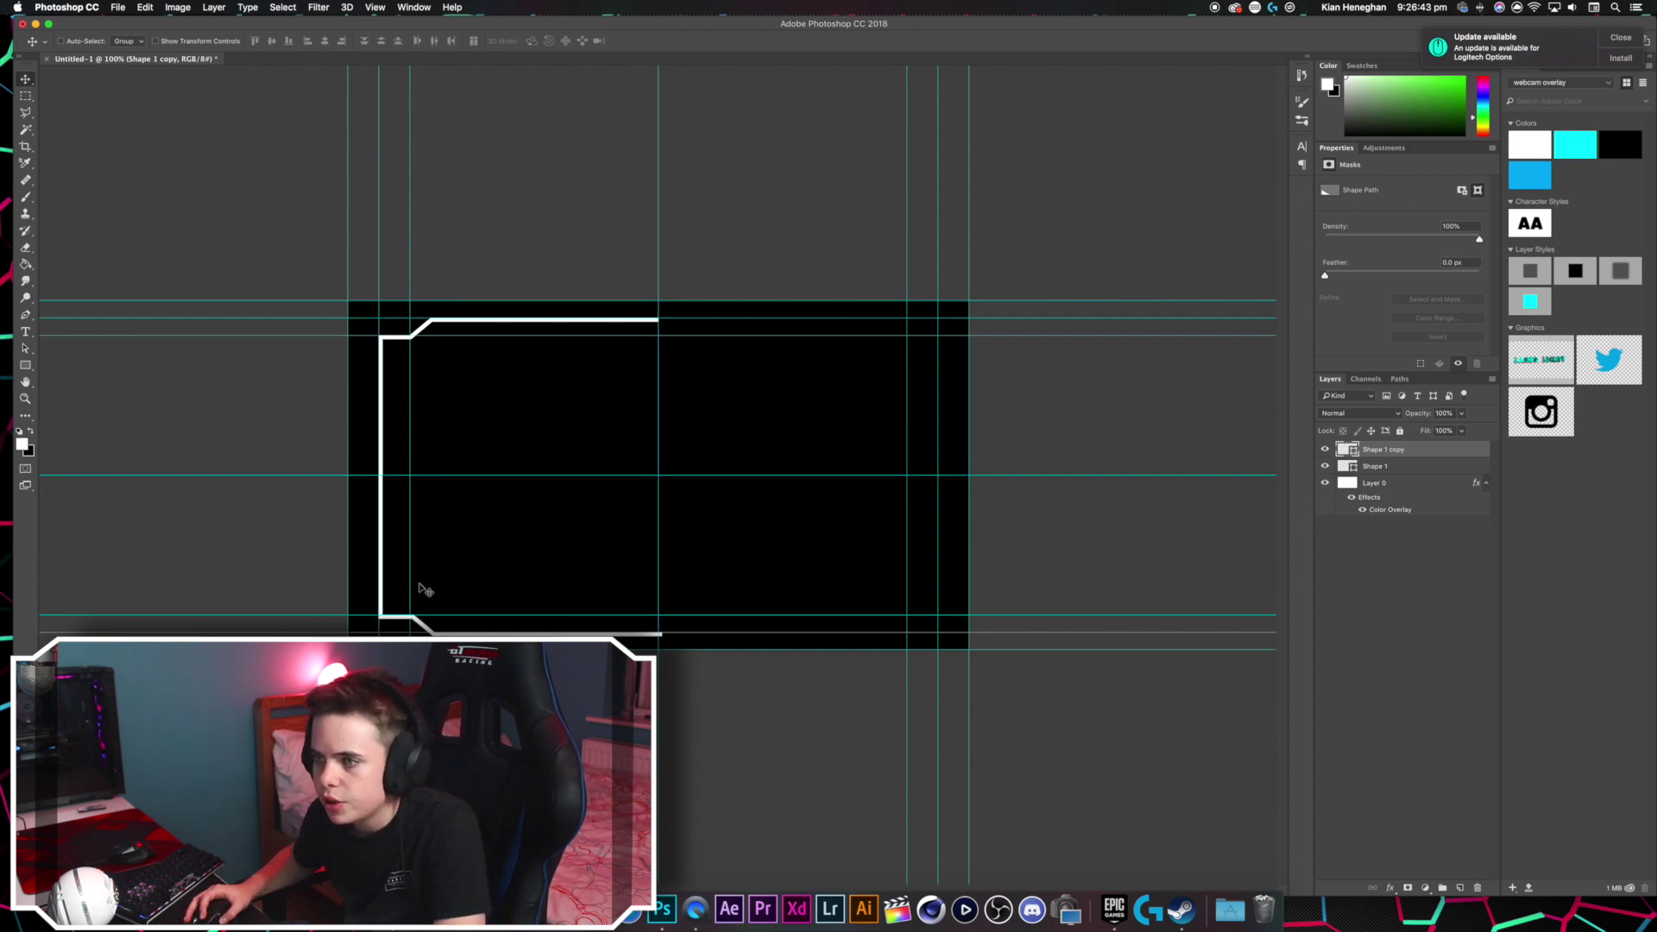
Step: Duplicate both left-side corner shapes, flip them horizontally and drag them to the right side
{"action": "left_click", "coordinate": [1372, 467]}
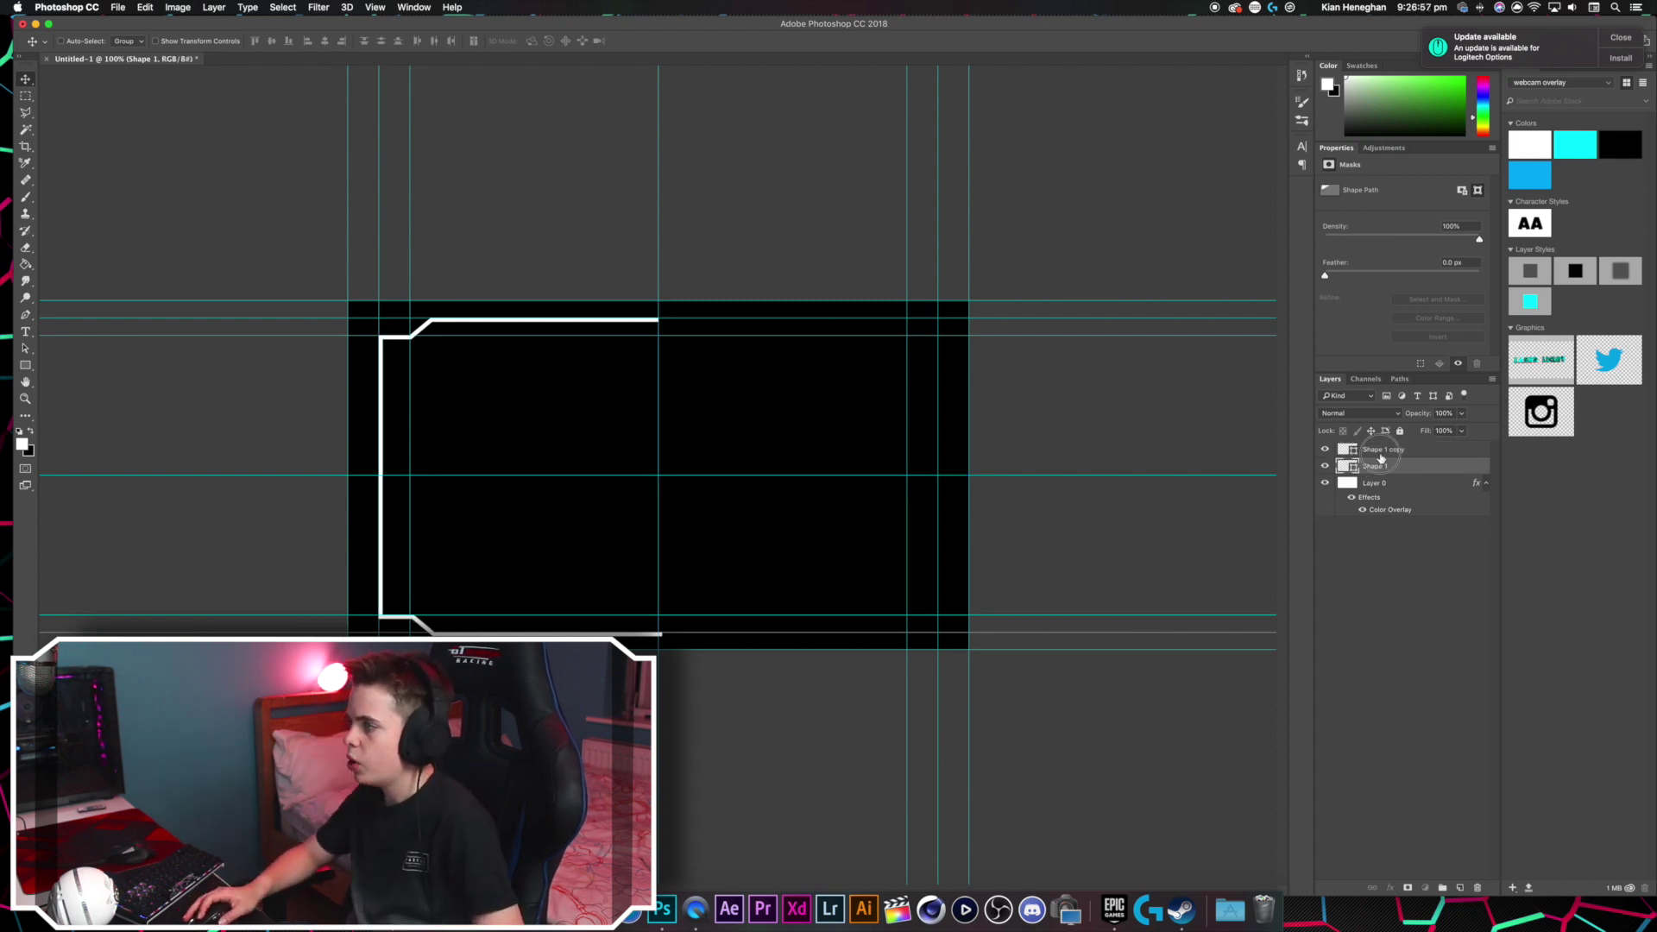
{"action": "left_click", "coordinate": [1381, 450], "text": "shift"}
{"action": "key", "text": "super+j"}
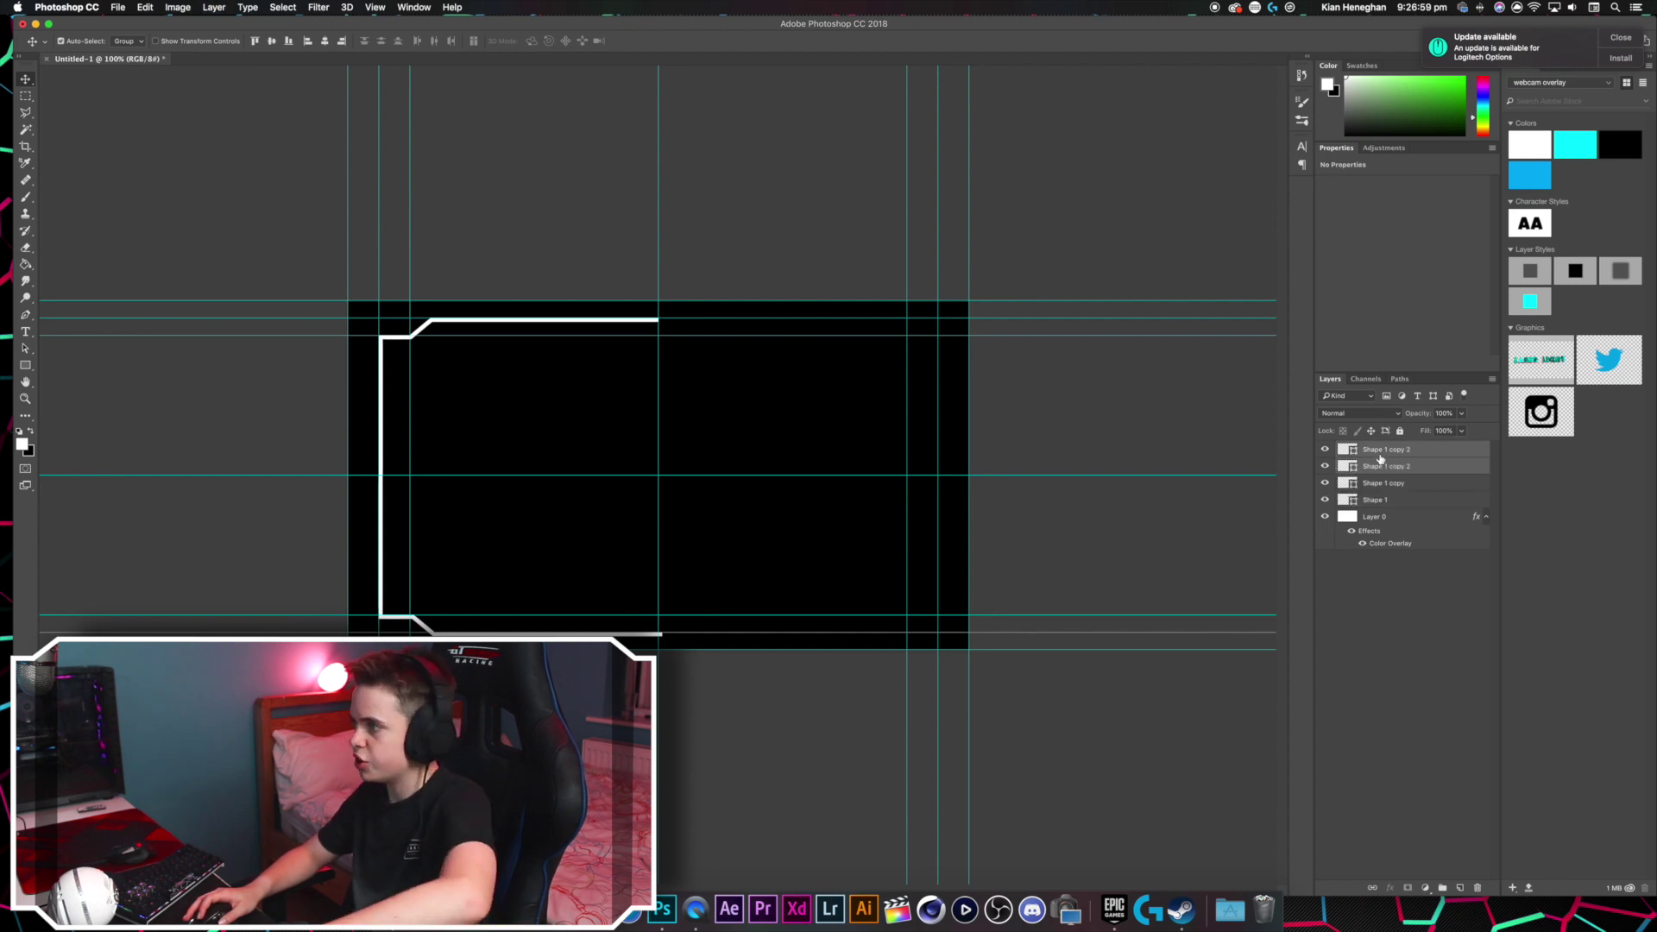
{"action": "left_click", "coordinate": [147, 8]}
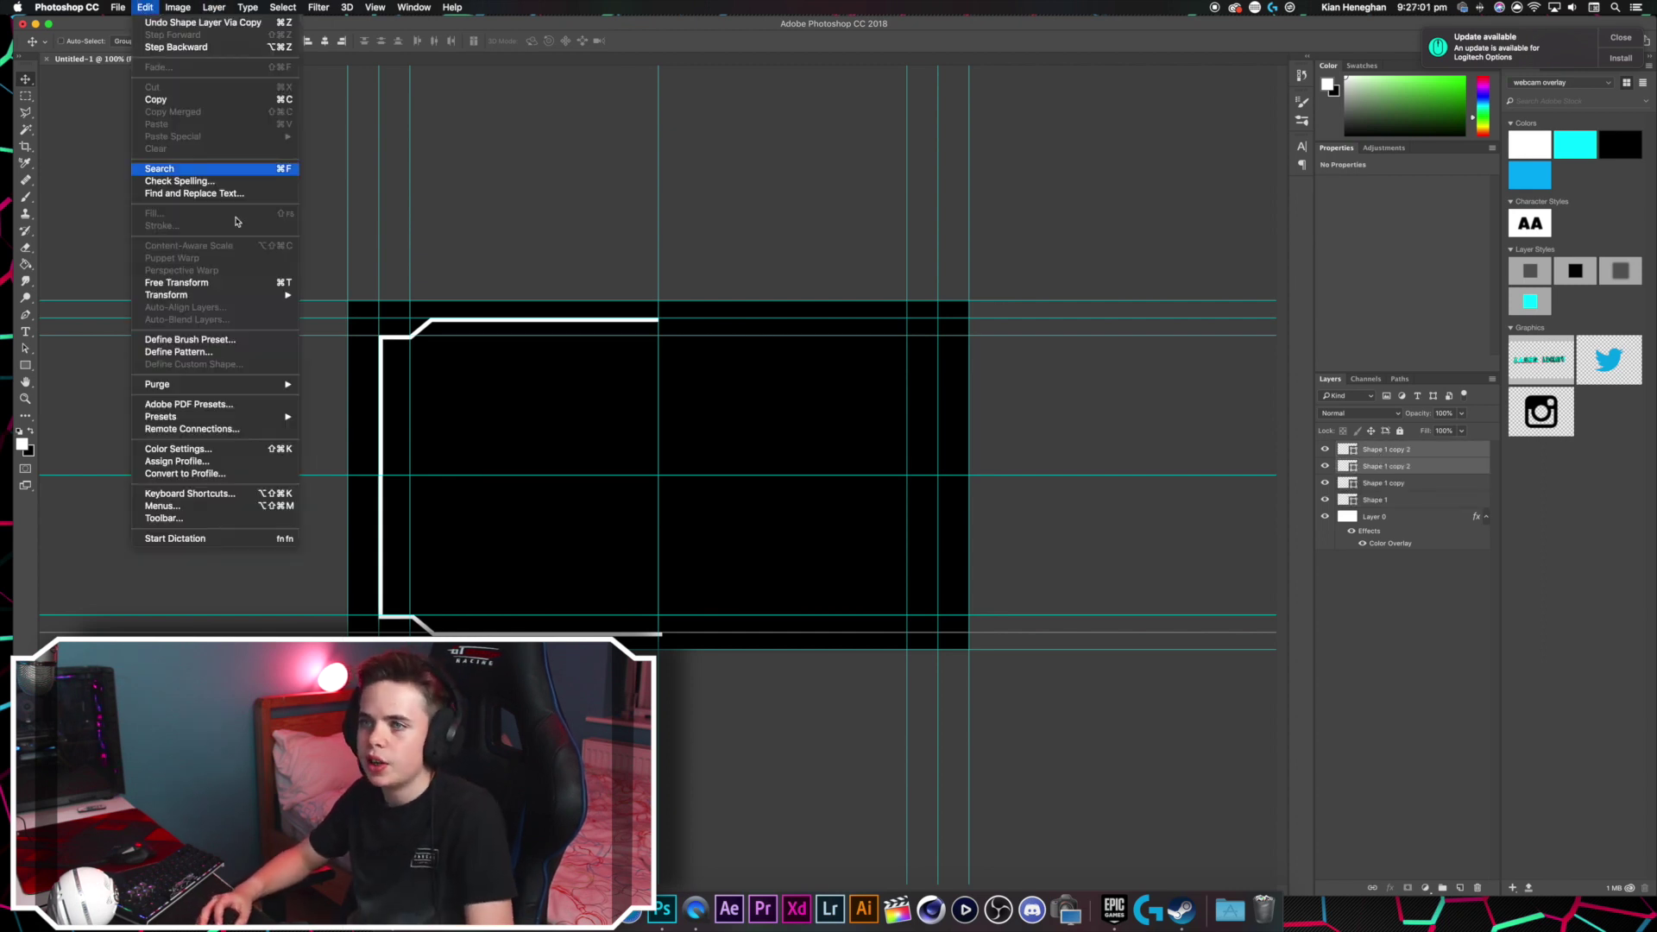
{"action": "mouse_move", "coordinate": [246, 301]}
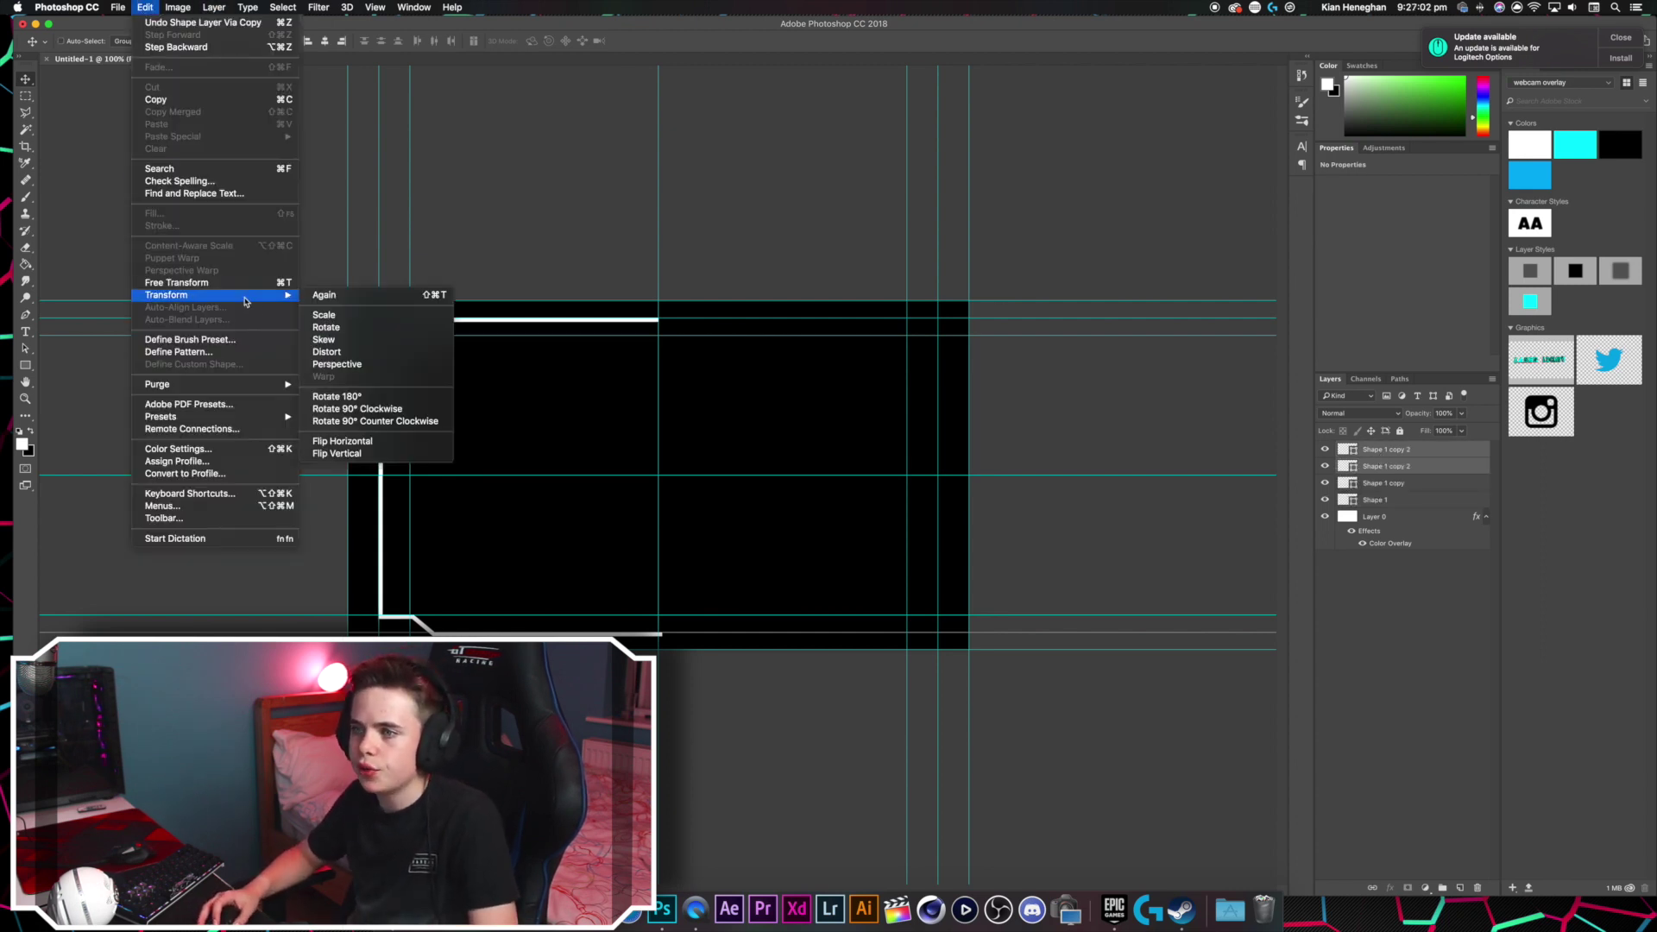
{"action": "left_click", "coordinate": [371, 441]}
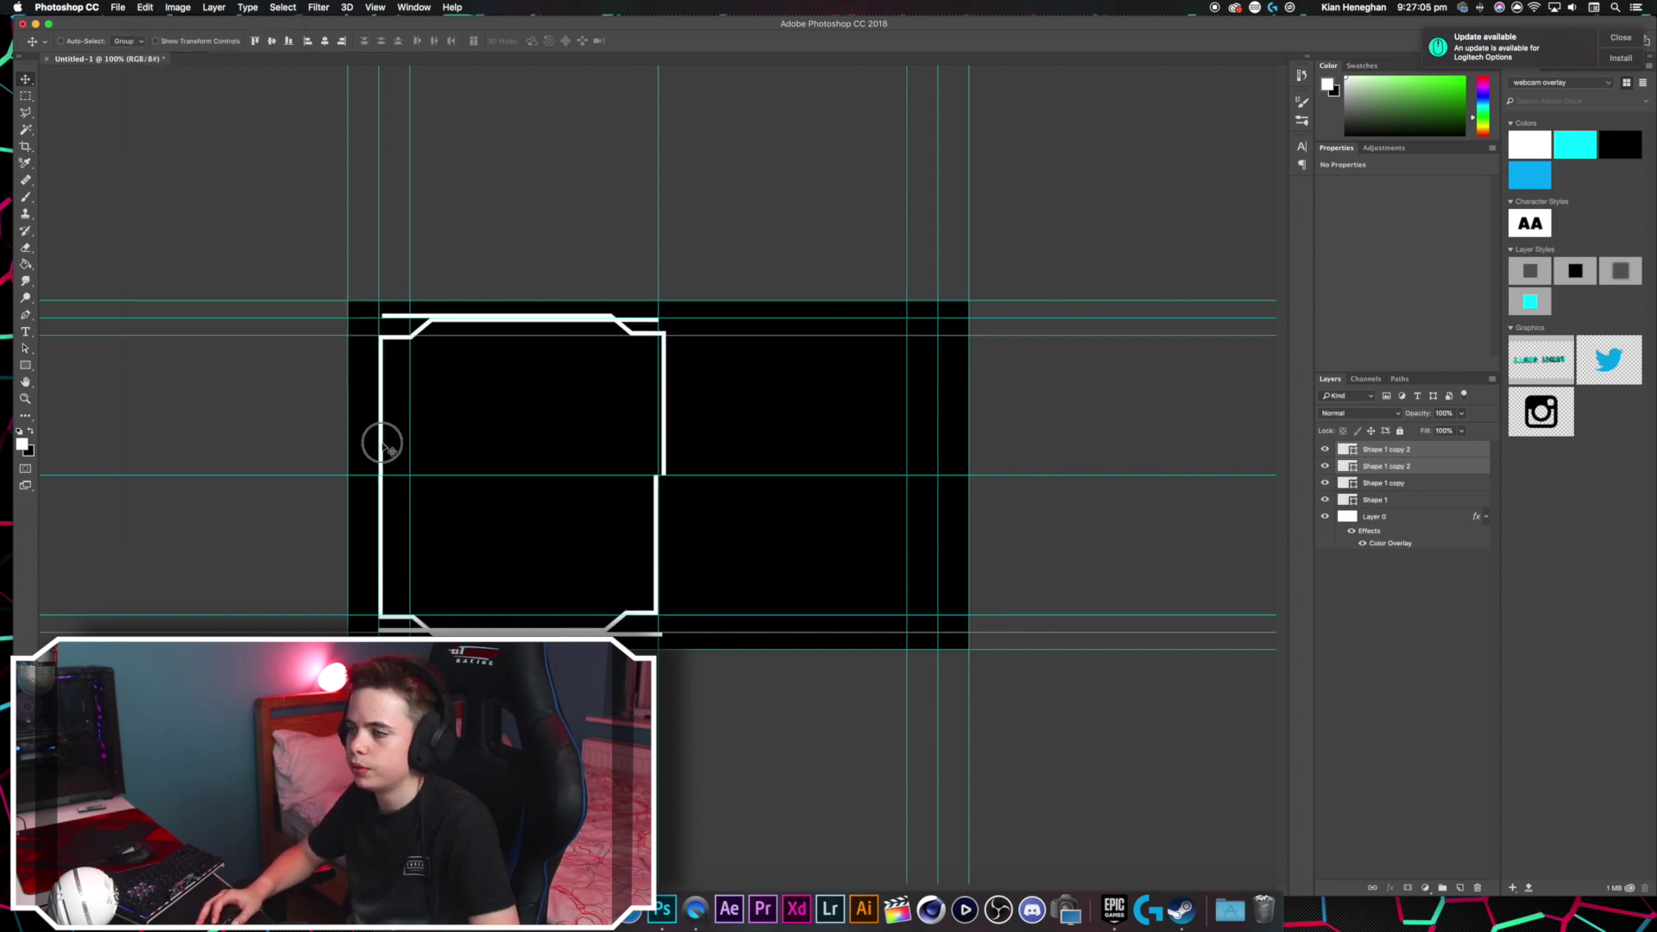
{"action": "left_click_drag", "start_coordinate": [383, 445], "coordinate": [660, 446]}
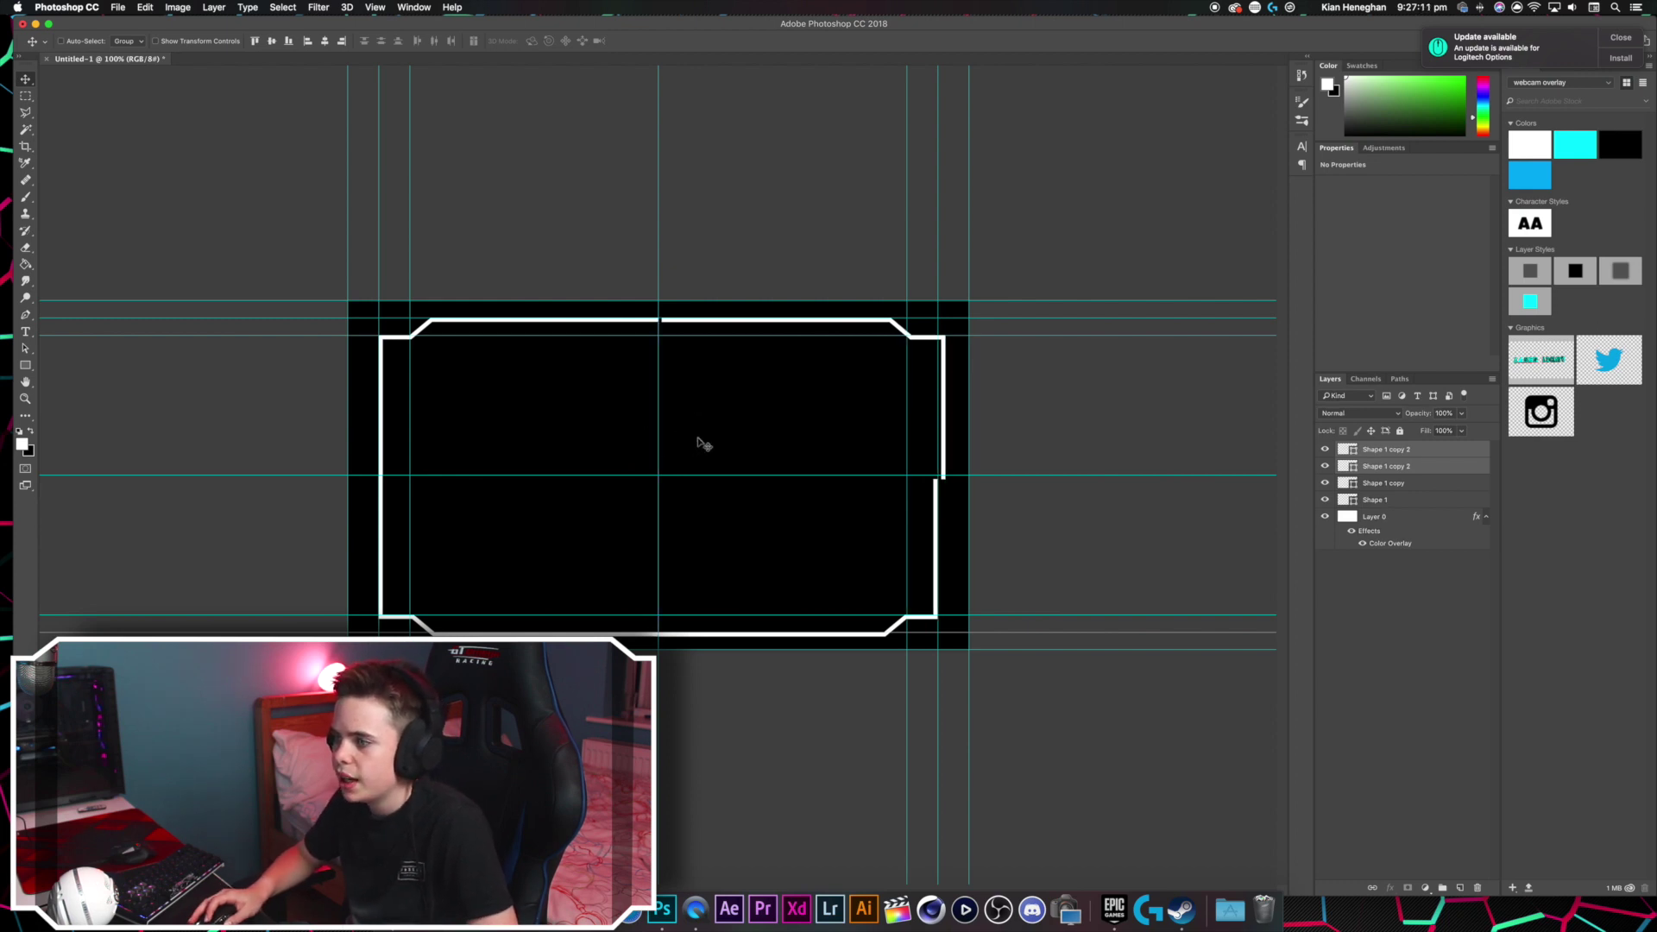
Step: Nudge the Shape 1 copy 2 upper-right piece left into alignment, then select all four frame layers
{"action": "left_click", "coordinate": [1326, 465]}
{"action": "left_click", "coordinate": [1326, 466]}
{"action": "left_click", "coordinate": [1326, 465]}
{"action": "left_click", "coordinate": [1326, 465]}
{"action": "left_click", "coordinate": [1364, 467]}
{"action": "key", "text": "Left"}
{"action": "key", "text": "Left"}
{"action": "key", "text": "Left"}
{"action": "key", "text": "Left"}
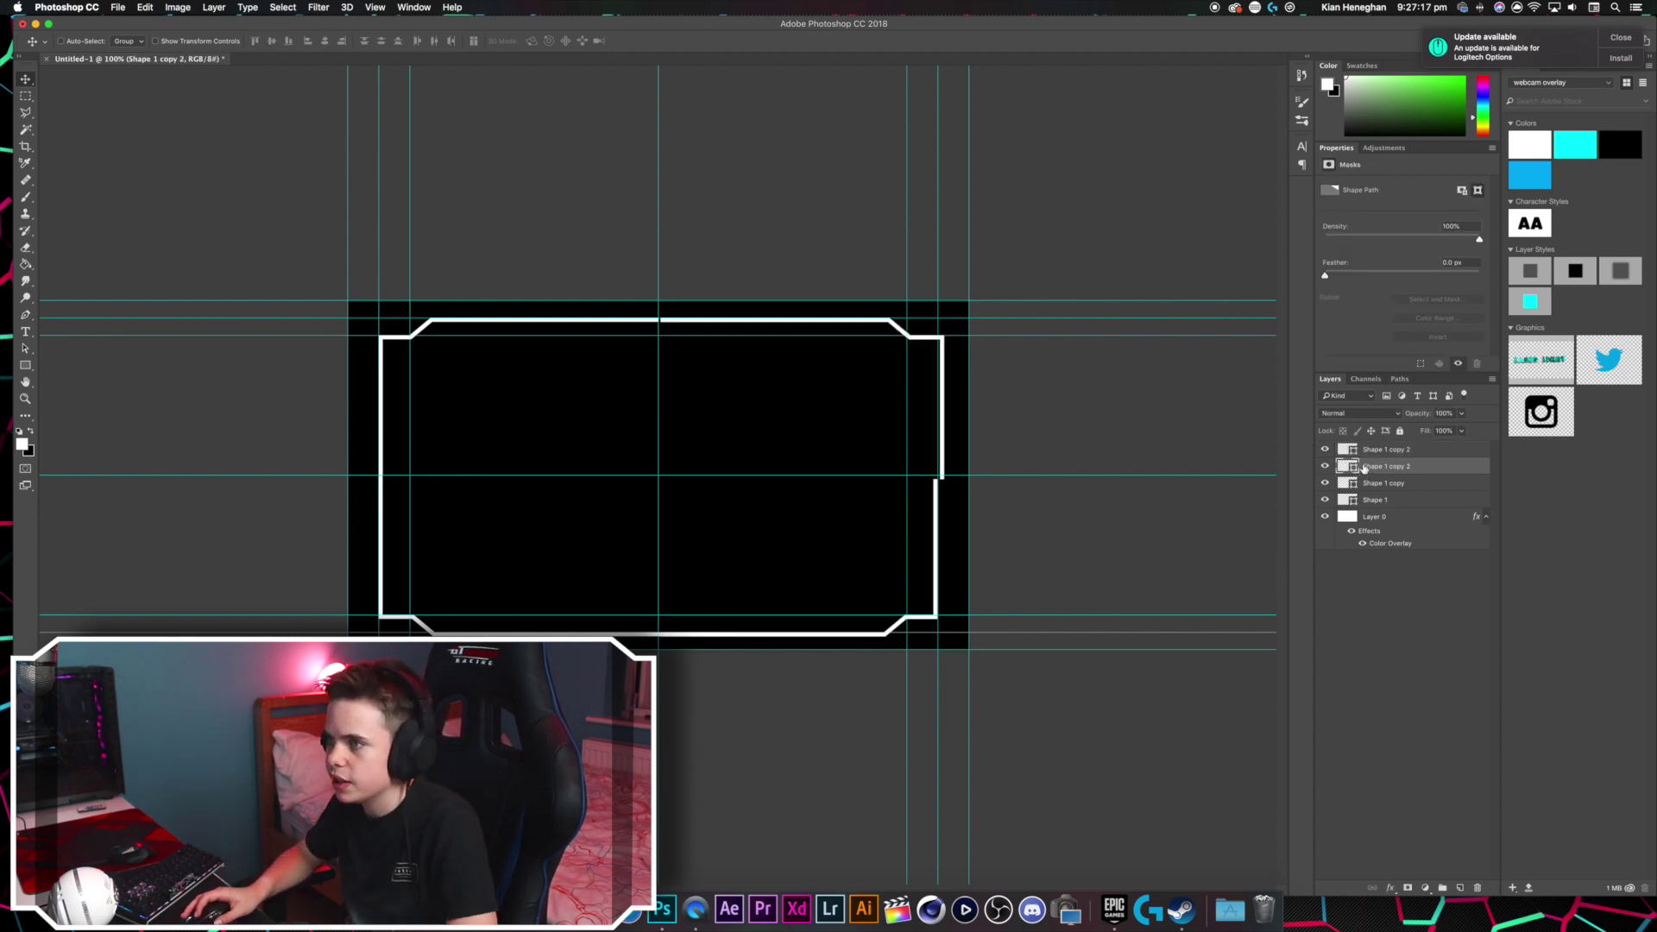
{"action": "key", "text": "Left"}
{"action": "key", "text": "Left"}
{"action": "key", "text": "Left"}
{"action": "key", "text": "alt+bracketright"}
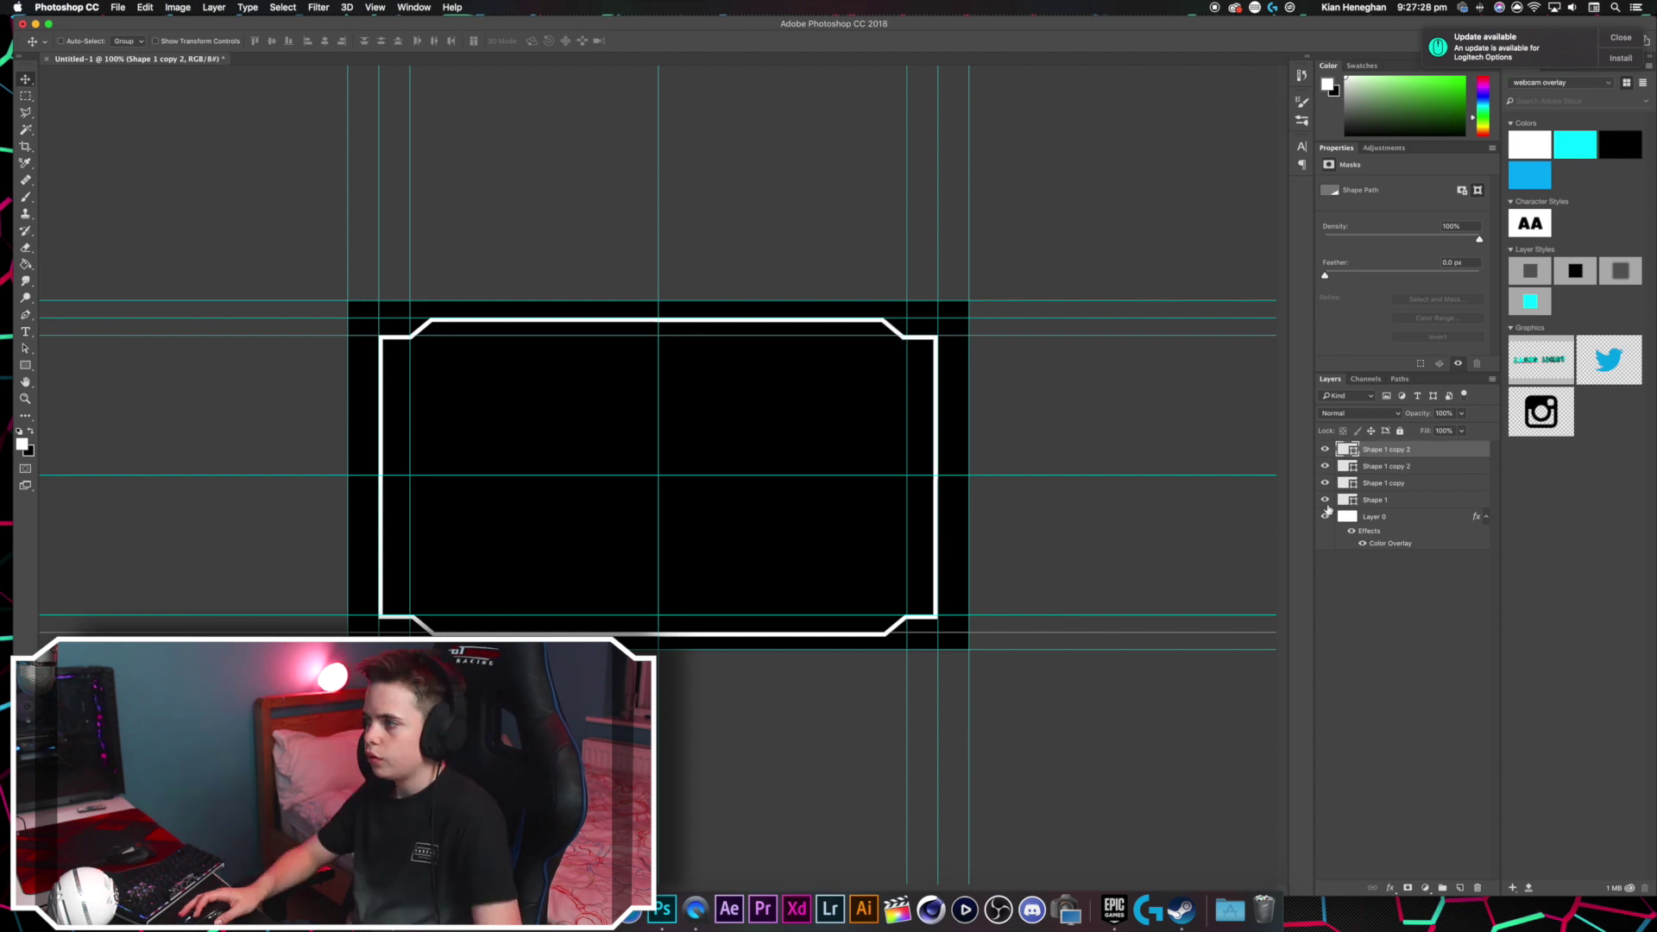
{"action": "left_click", "coordinate": [1383, 500], "text": "shift"}
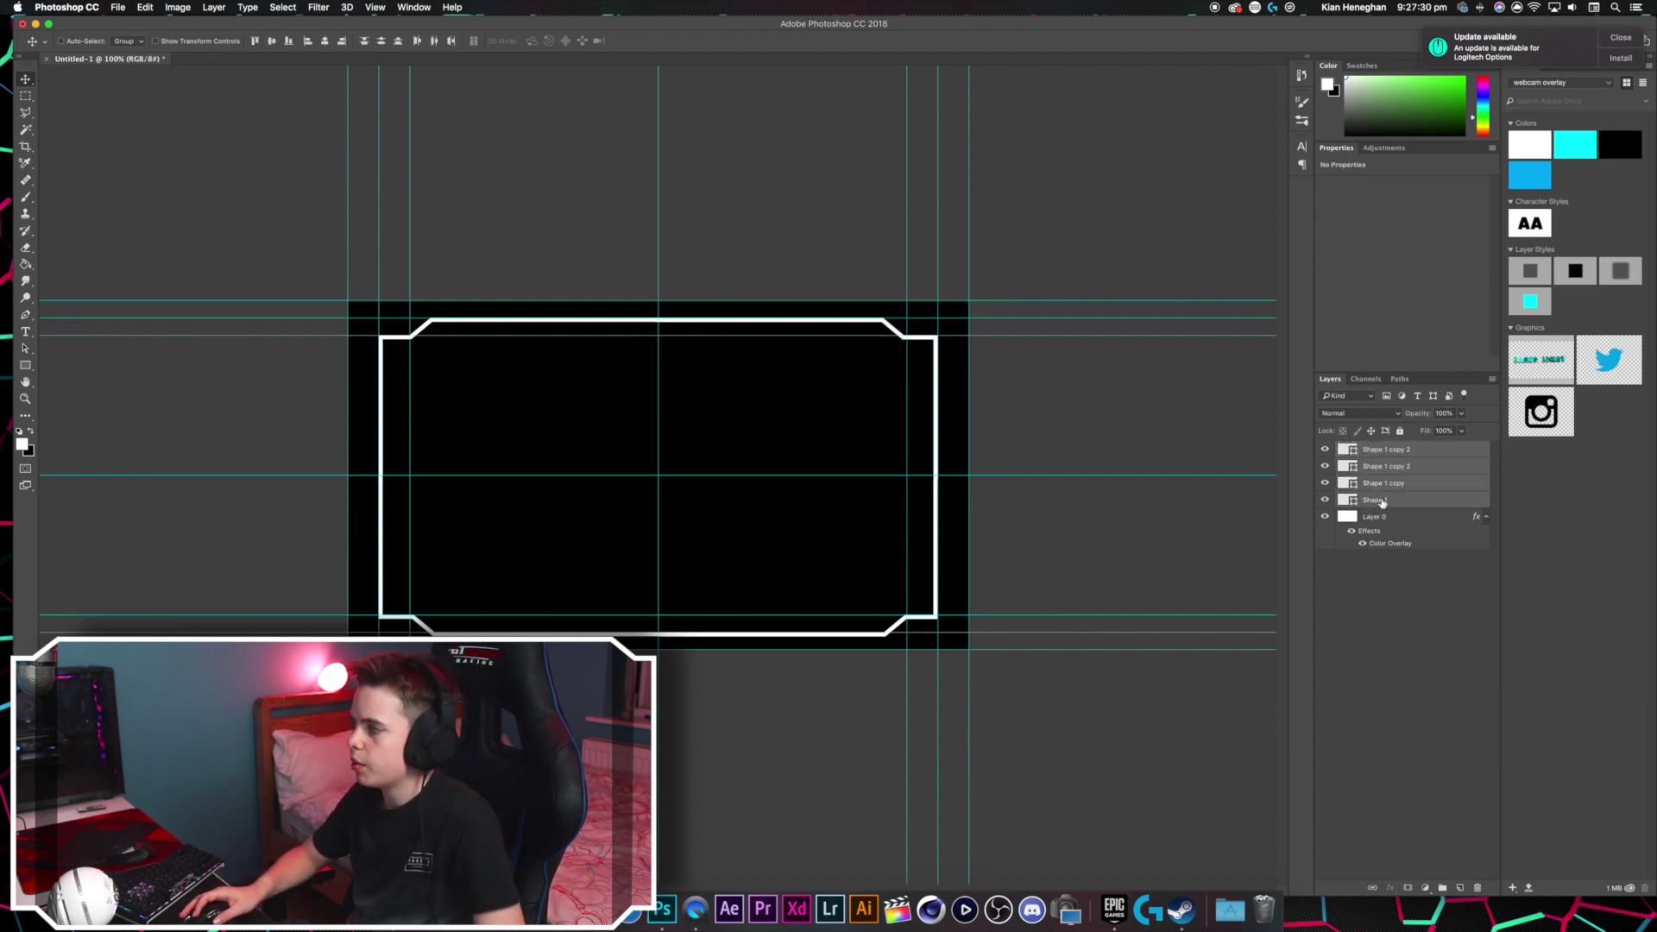
Step: Group the four frame shape layers and merge Group 1 into one pixel layer
{"action": "key", "text": "super+g"}
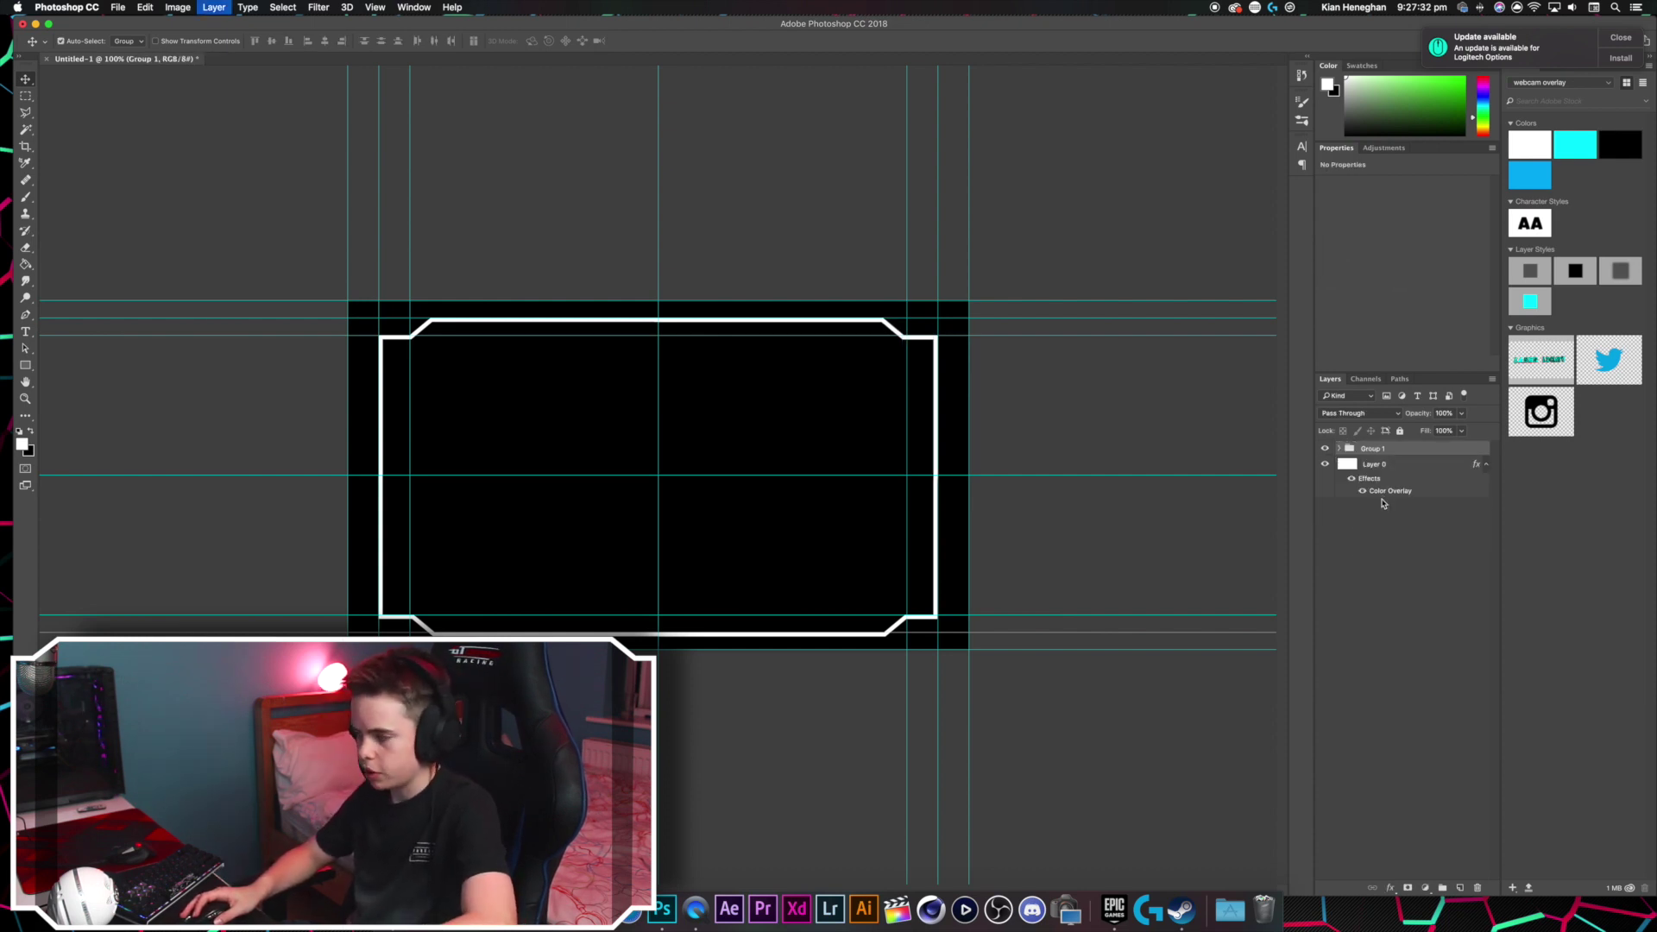
{"action": "right_click", "coordinate": [1374, 451]}
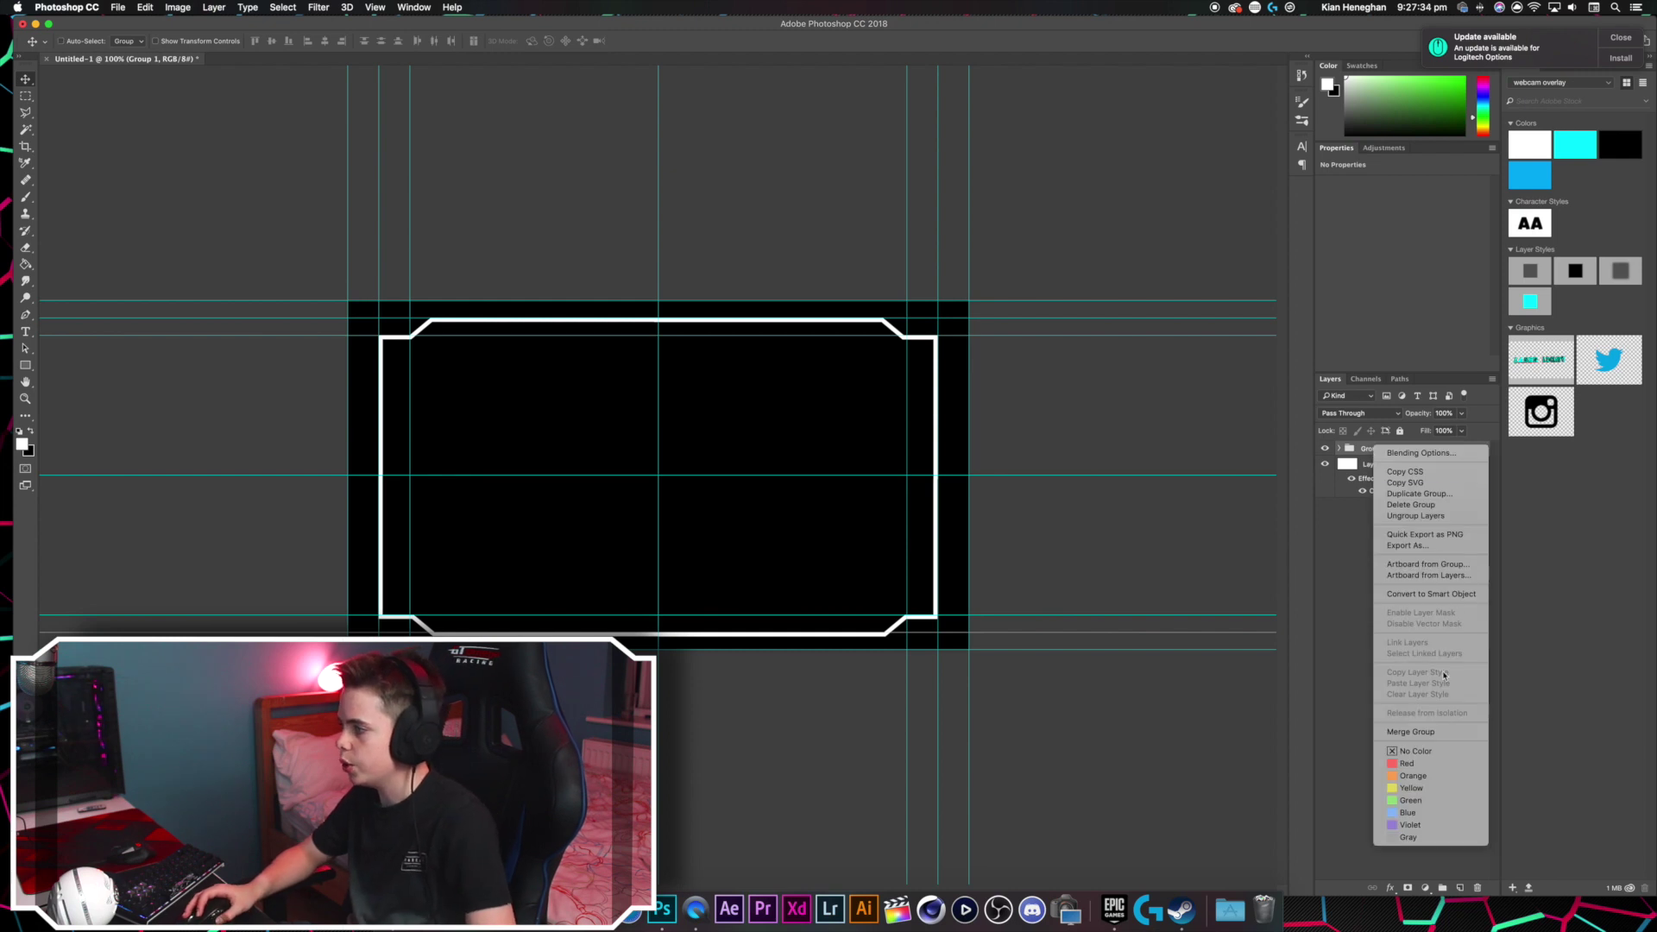
{"action": "left_click", "coordinate": [1412, 732]}
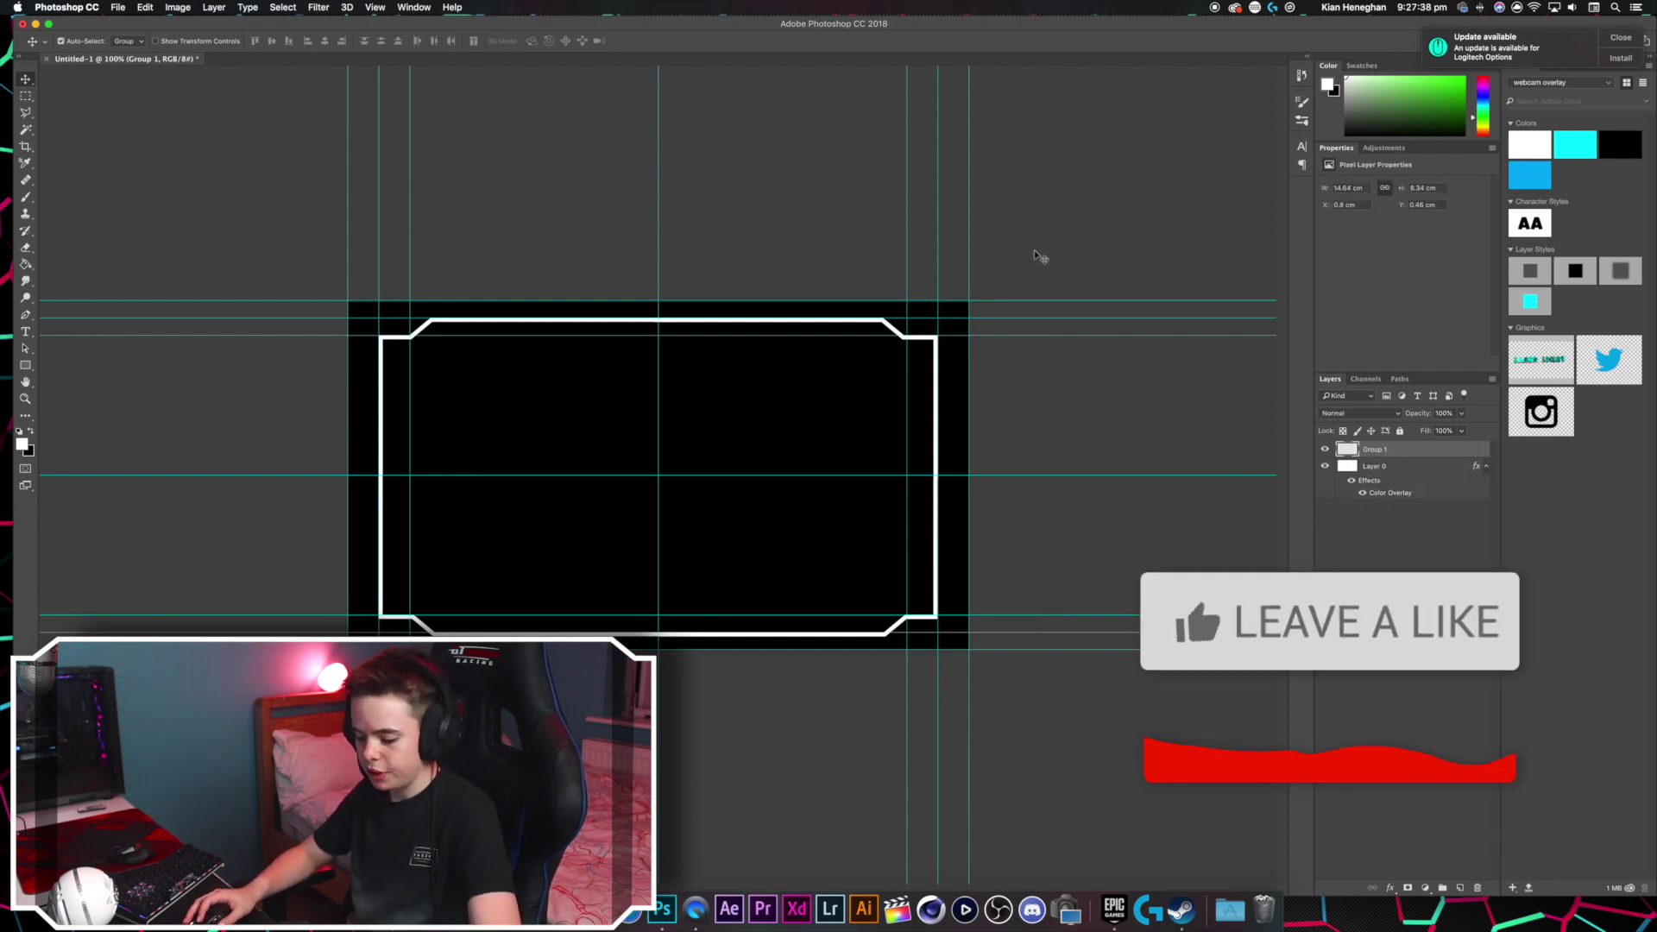
Step: Free Transform the merged frame's height, then nudge its bottom edge down to about 8.34 cm tall
{"action": "key", "text": "super+t"}
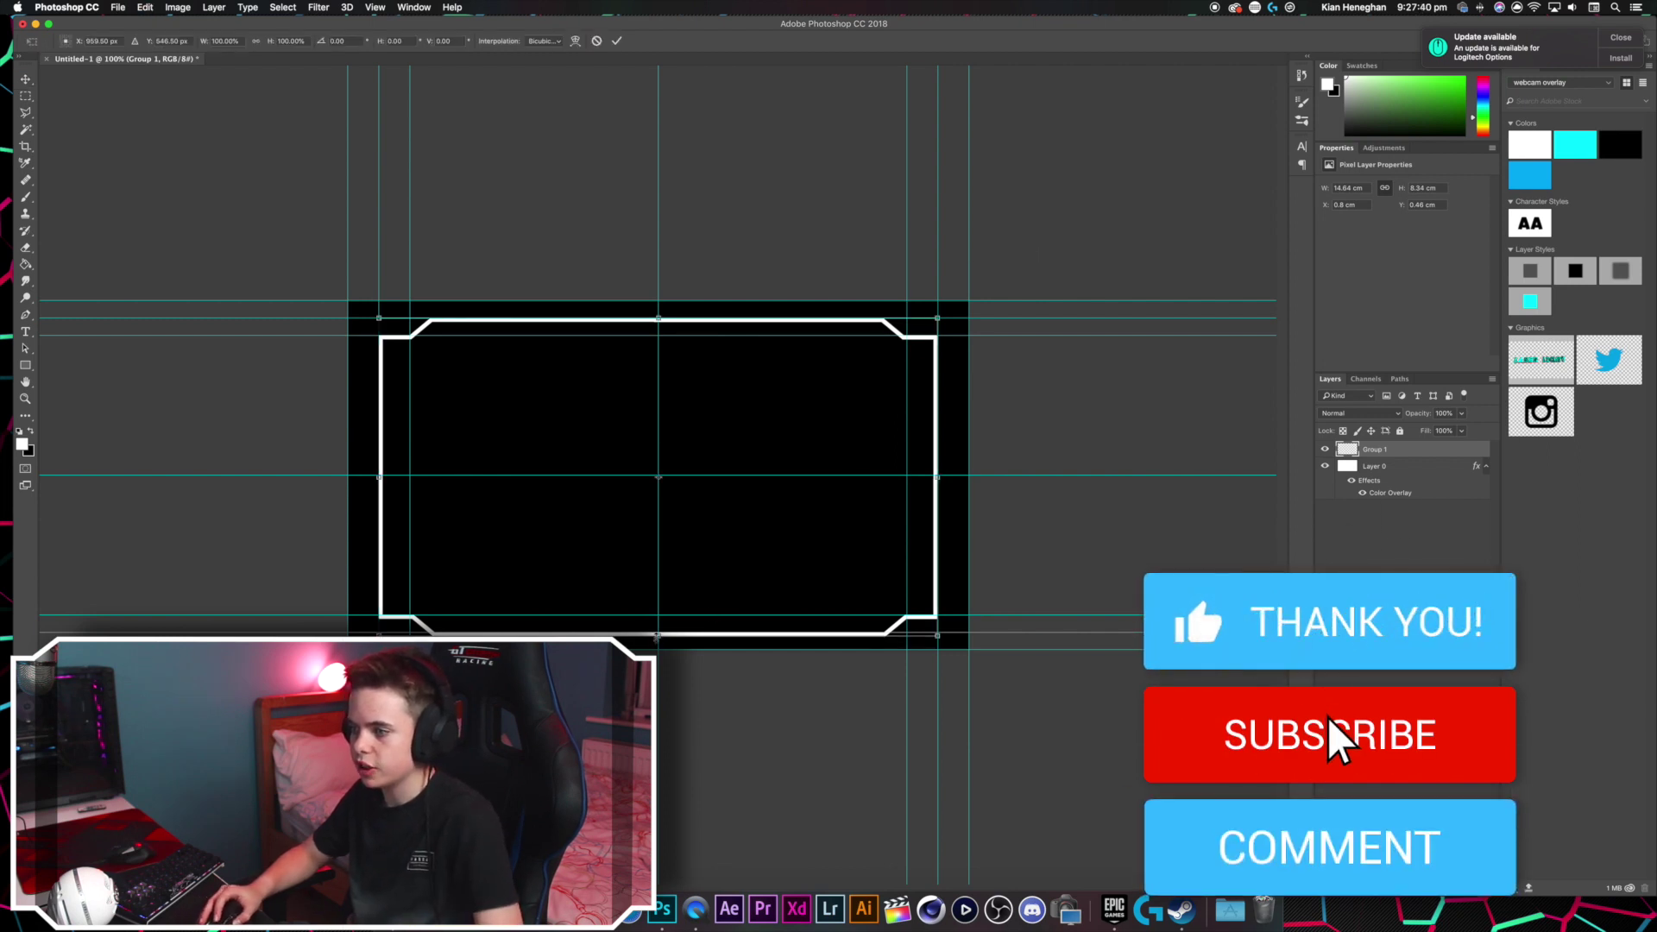
{"action": "mouse_move", "coordinate": [659, 635]}
{"action": "left_mouse_down"}
{"action": "mouse_move", "coordinate": [667, 471]}
{"action": "mouse_move", "coordinate": [656, 615]}
{"action": "left_mouse_up"}
{"action": "key", "text": "Return"}
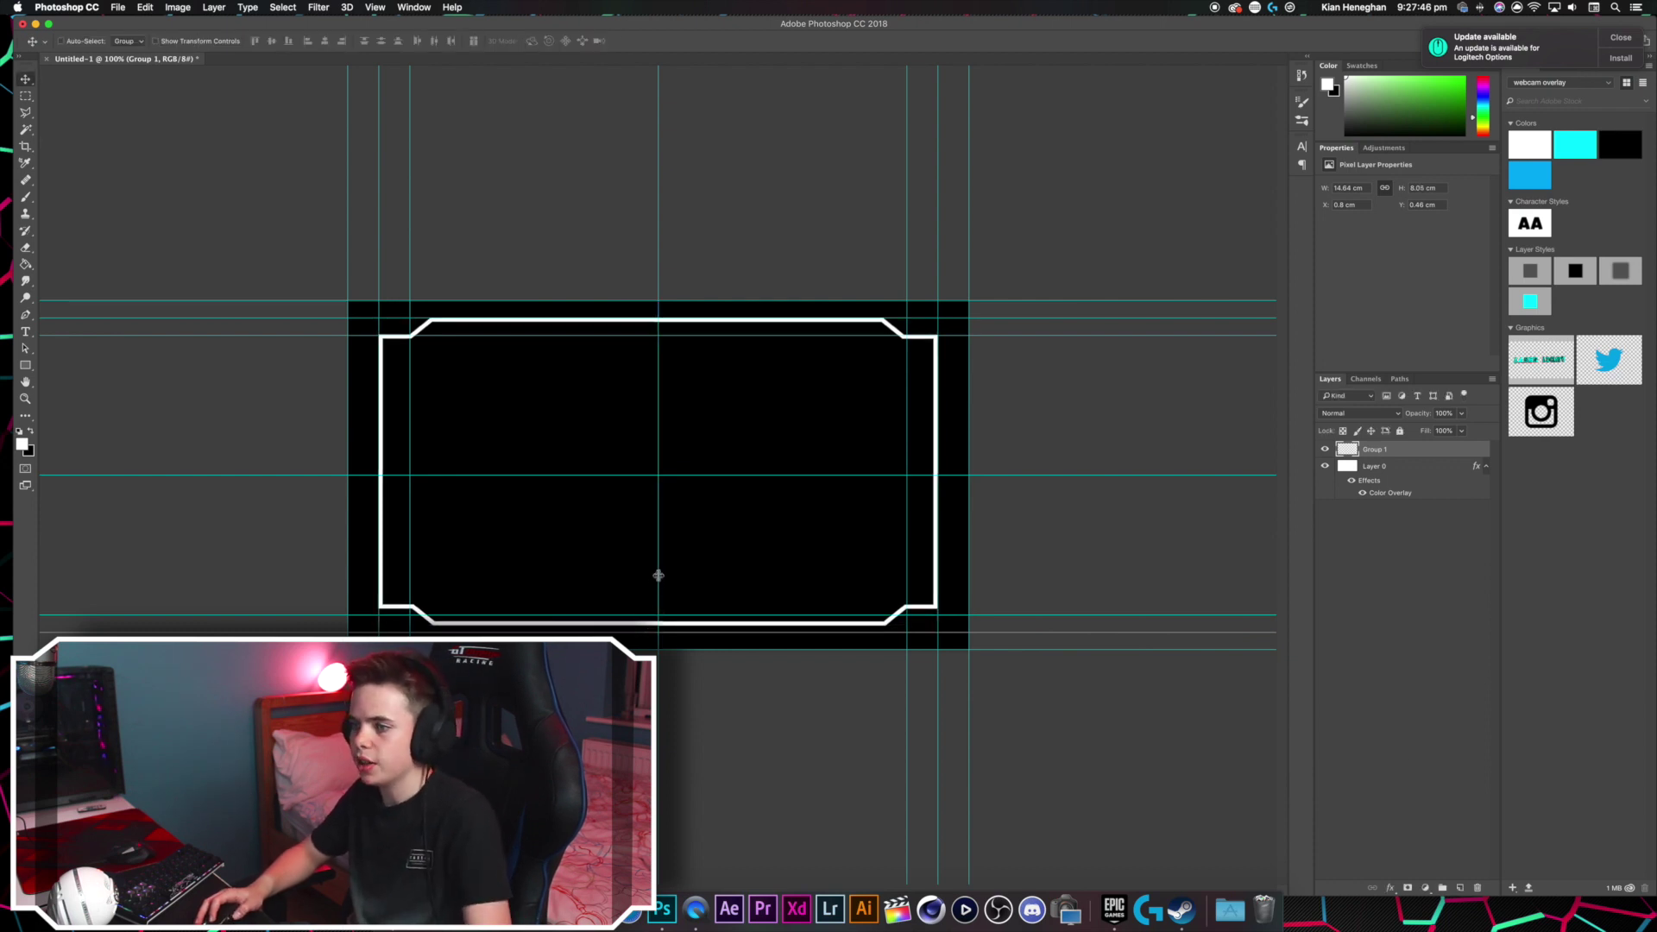
{"action": "key", "text": "shift+Down"}
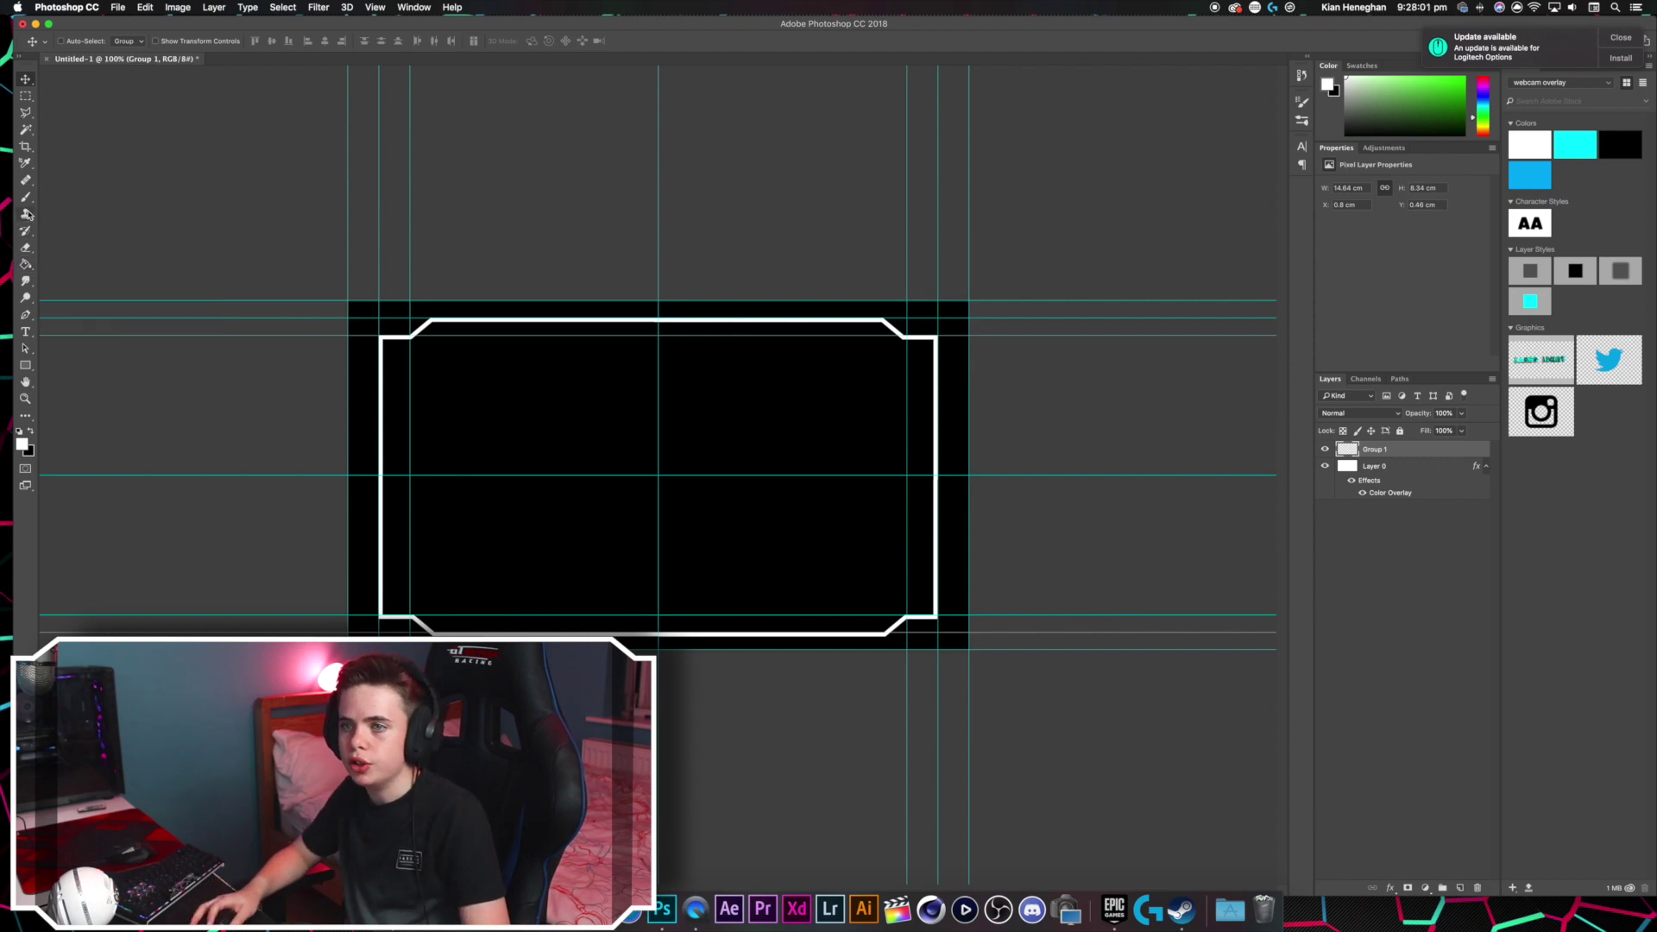
Step: Select the frame's black interior with the Magic Wand and Paint Bucket it white on a new Layer 1
{"action": "left_click", "coordinate": [27, 132]}
{"action": "left_click", "coordinate": [54, 129]}
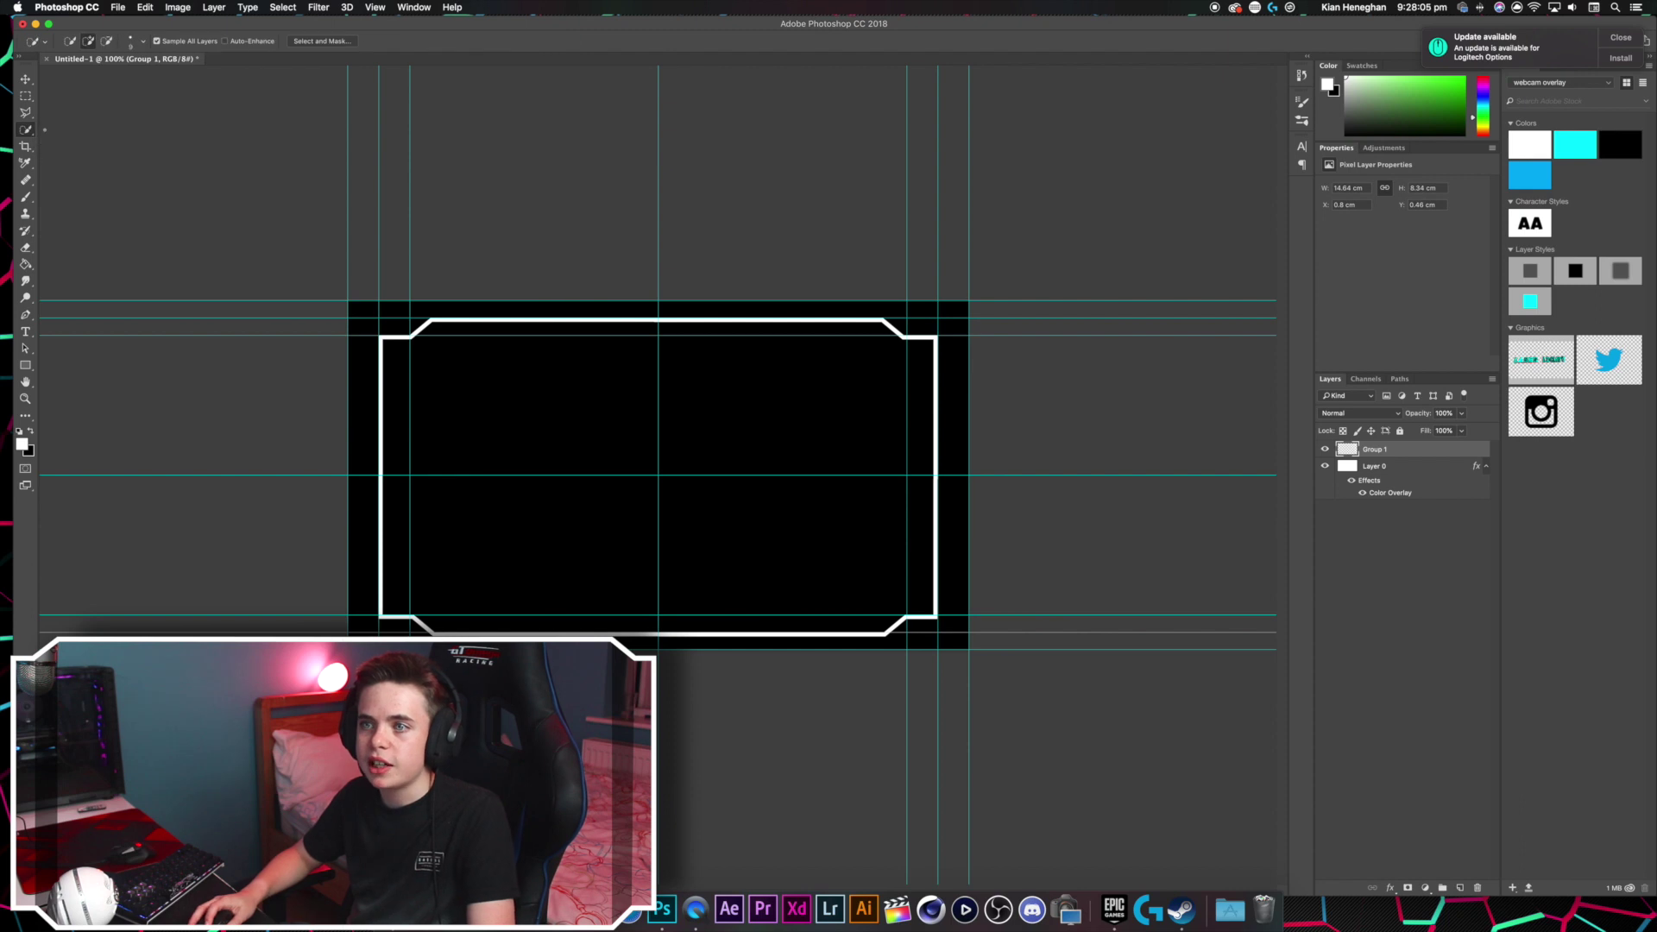
{"action": "left_click", "coordinate": [37, 135]}
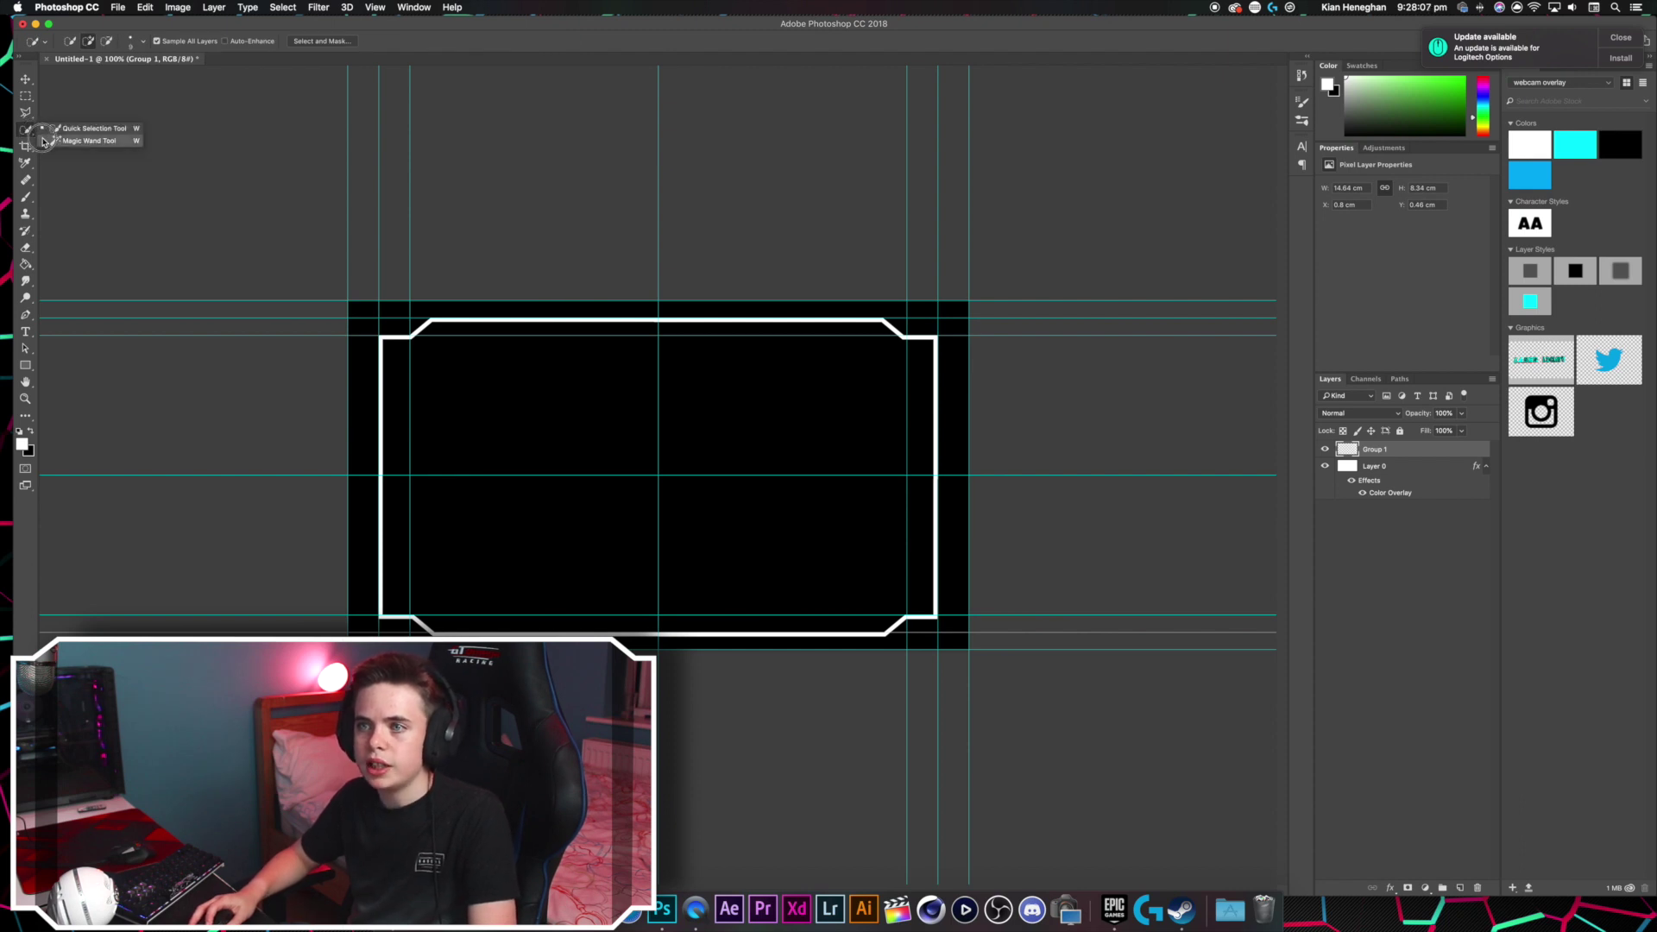
{"action": "left_click", "coordinate": [44, 140]}
{"action": "left_click", "coordinate": [539, 405]}
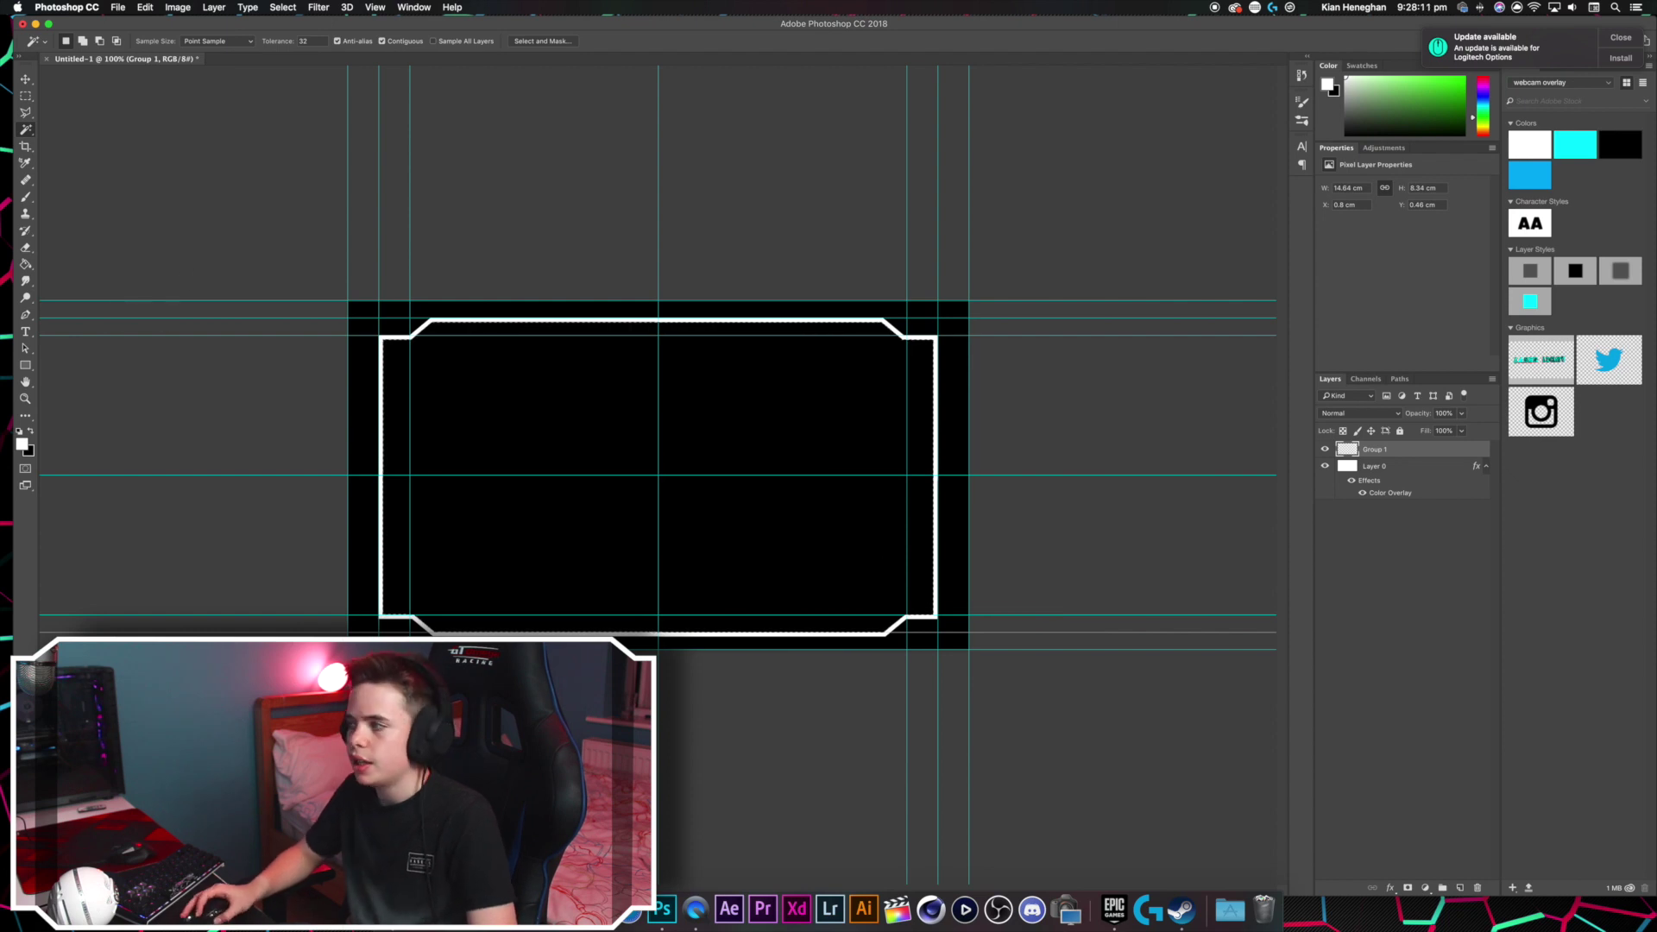
{"action": "left_click", "coordinate": [1460, 888]}
{"action": "left_click", "coordinate": [26, 264]}
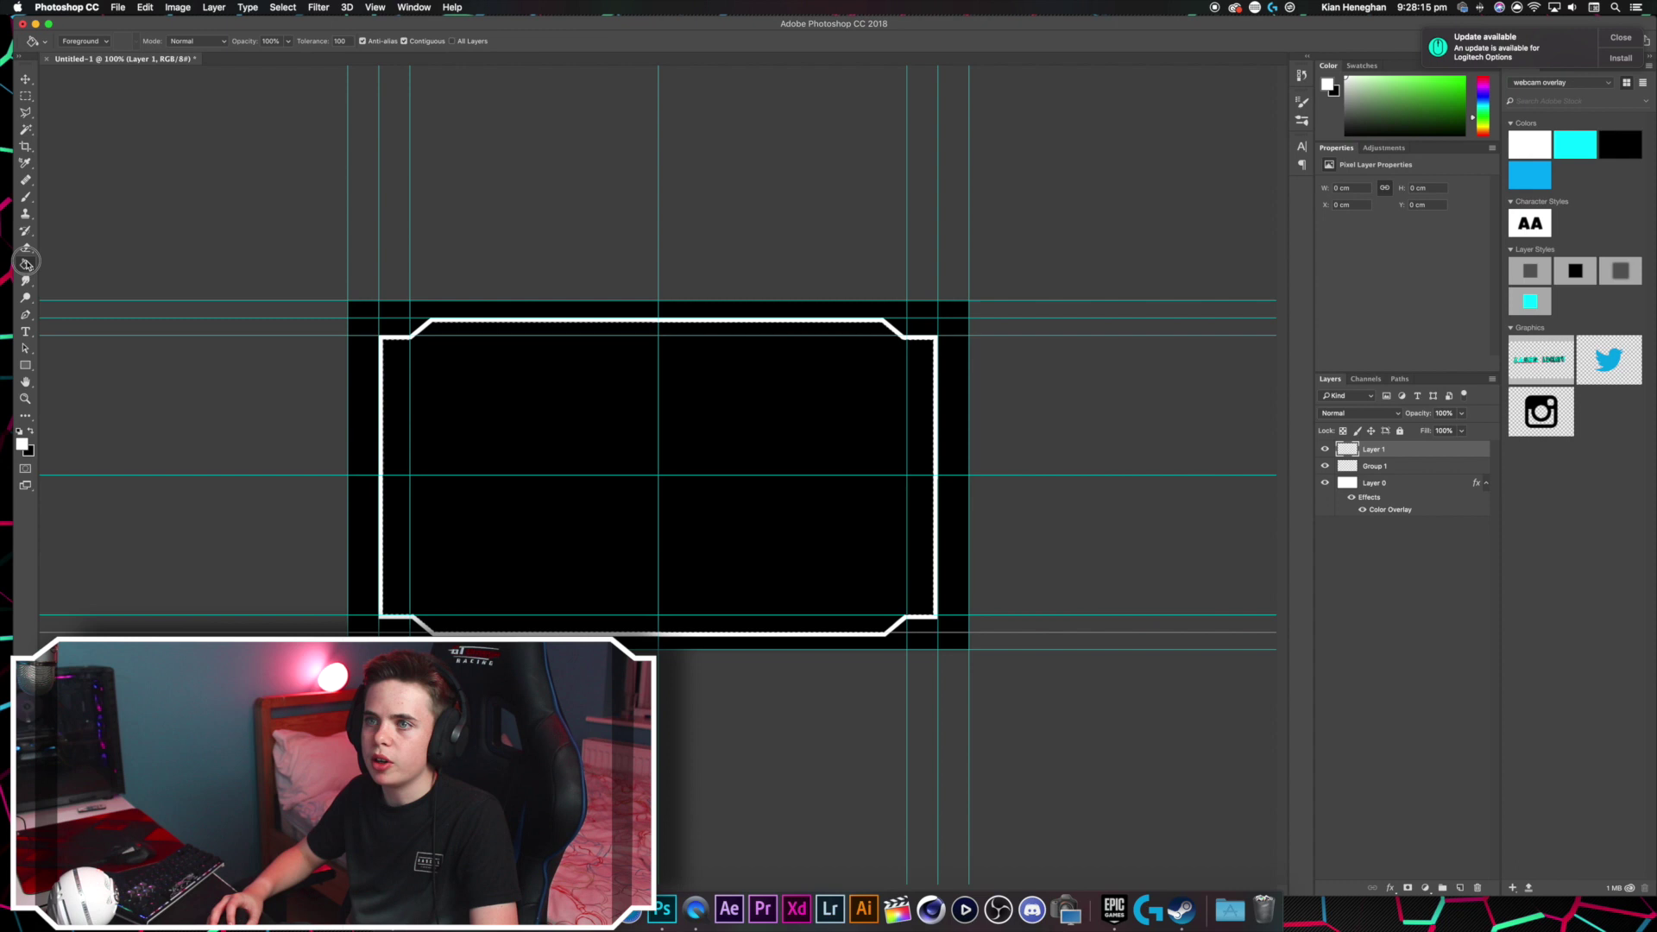
{"action": "left_click", "coordinate": [629, 474]}
Step: Deselect, hide the black Layer 0, and toggle Group 1 and Layer 1 to check the white frame and fill on transparency
{"action": "key", "text": "ctrl+d"}
{"action": "key", "text": "m"}
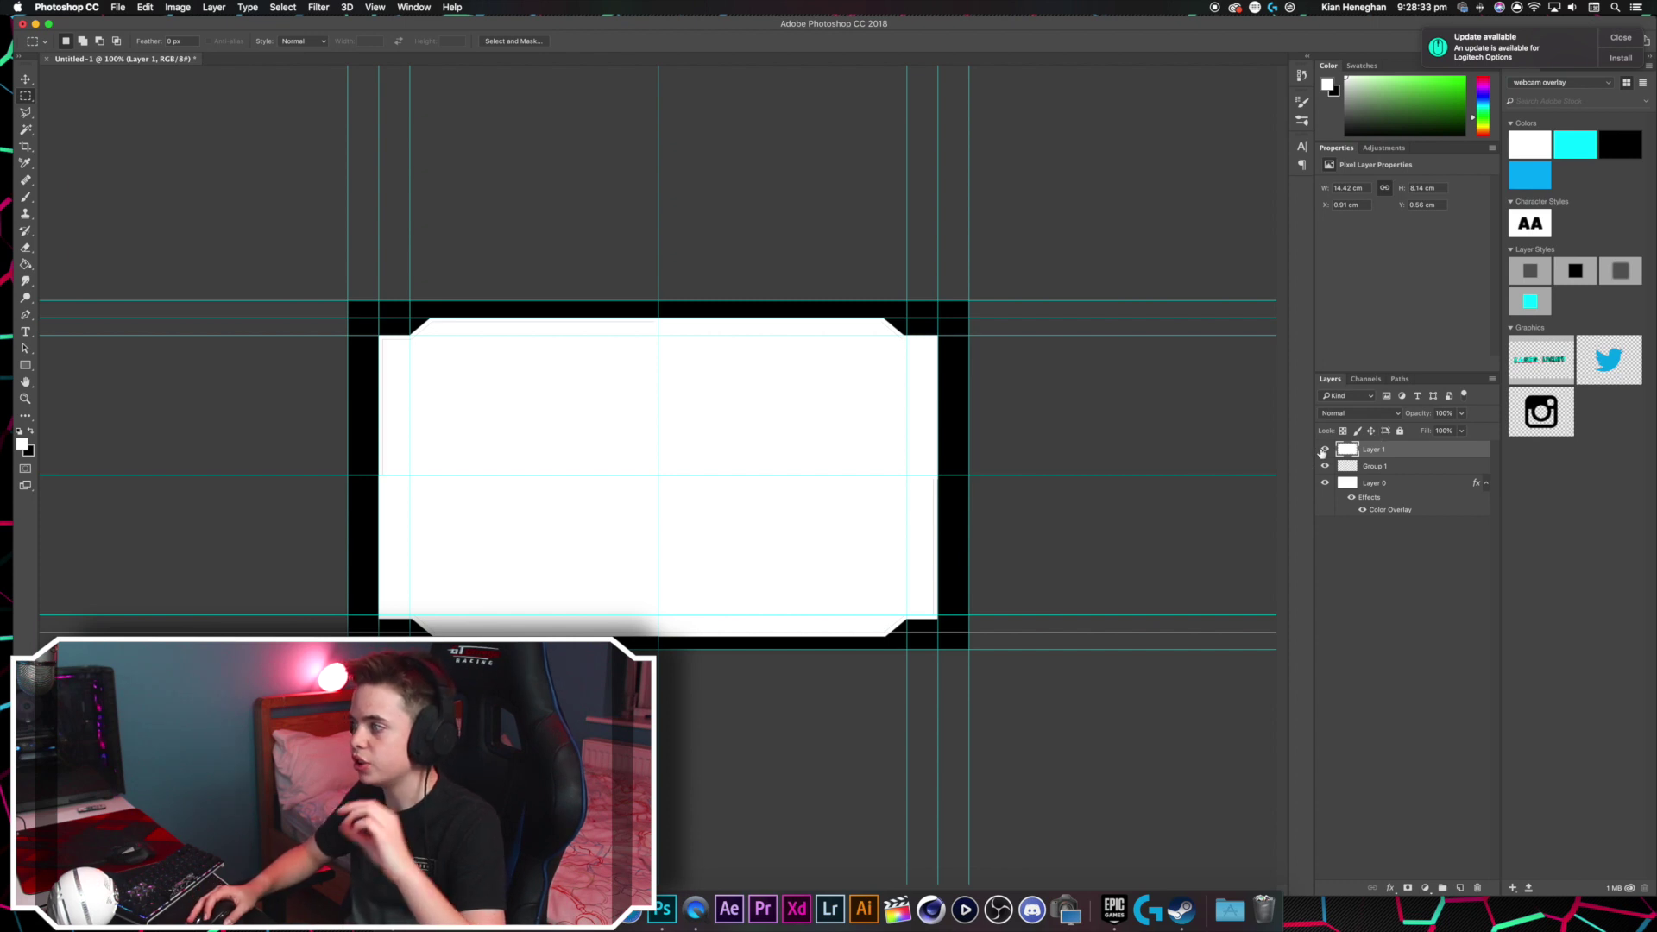
{"action": "left_click", "coordinate": [1326, 483]}
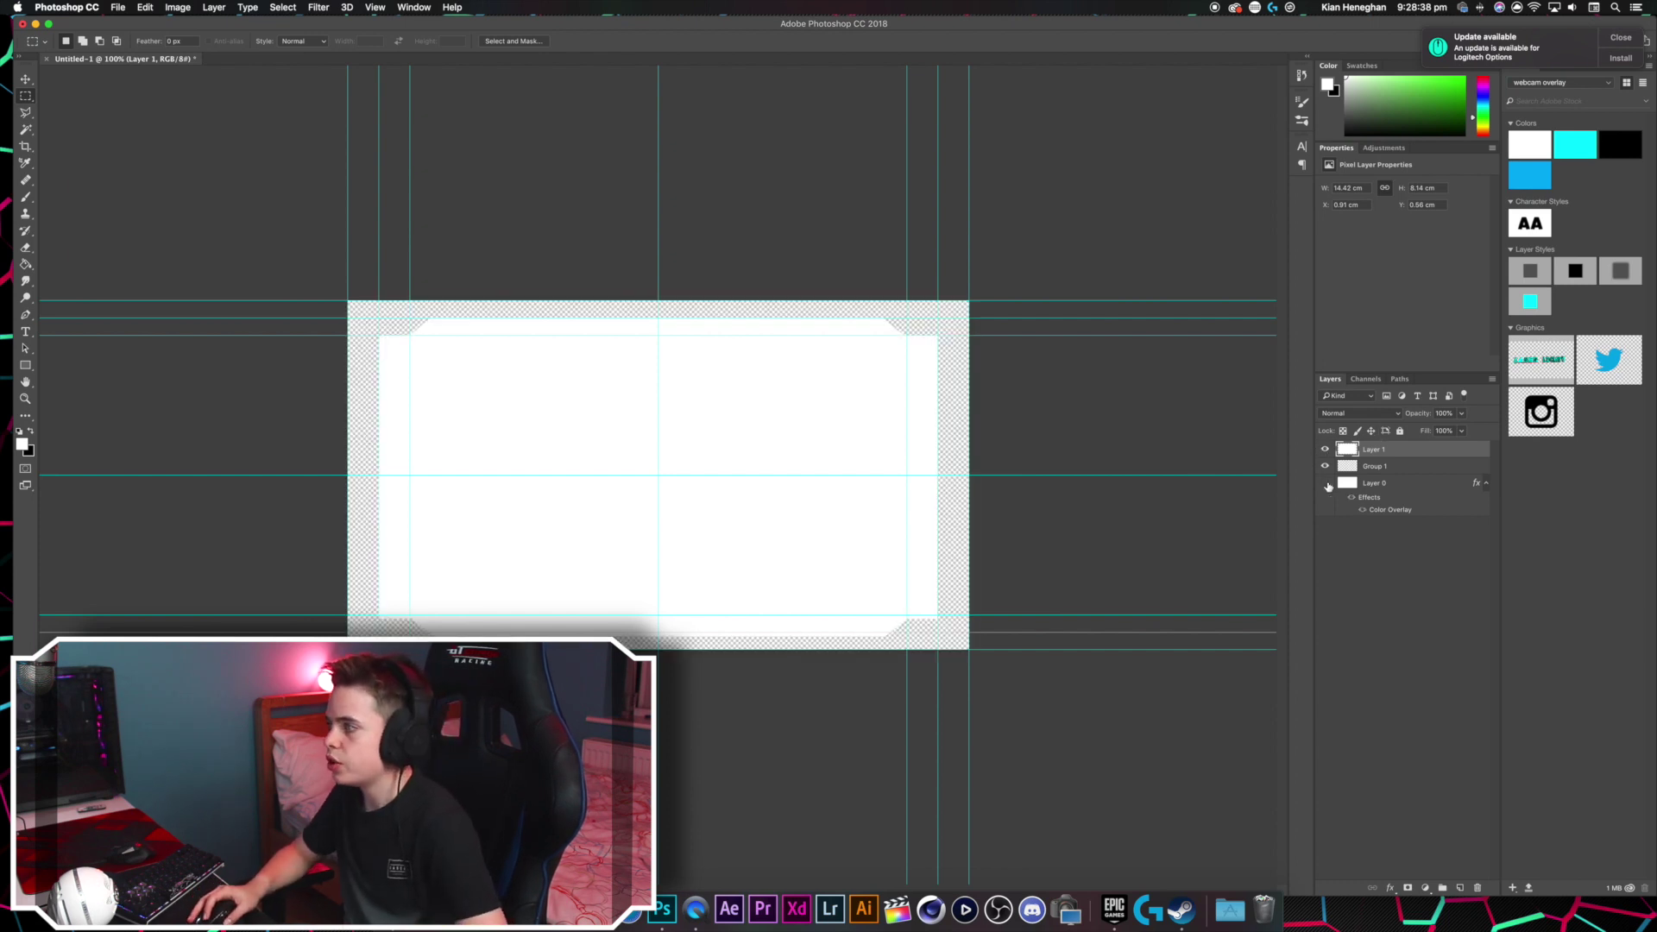
{"action": "left_click", "coordinate": [1326, 466]}
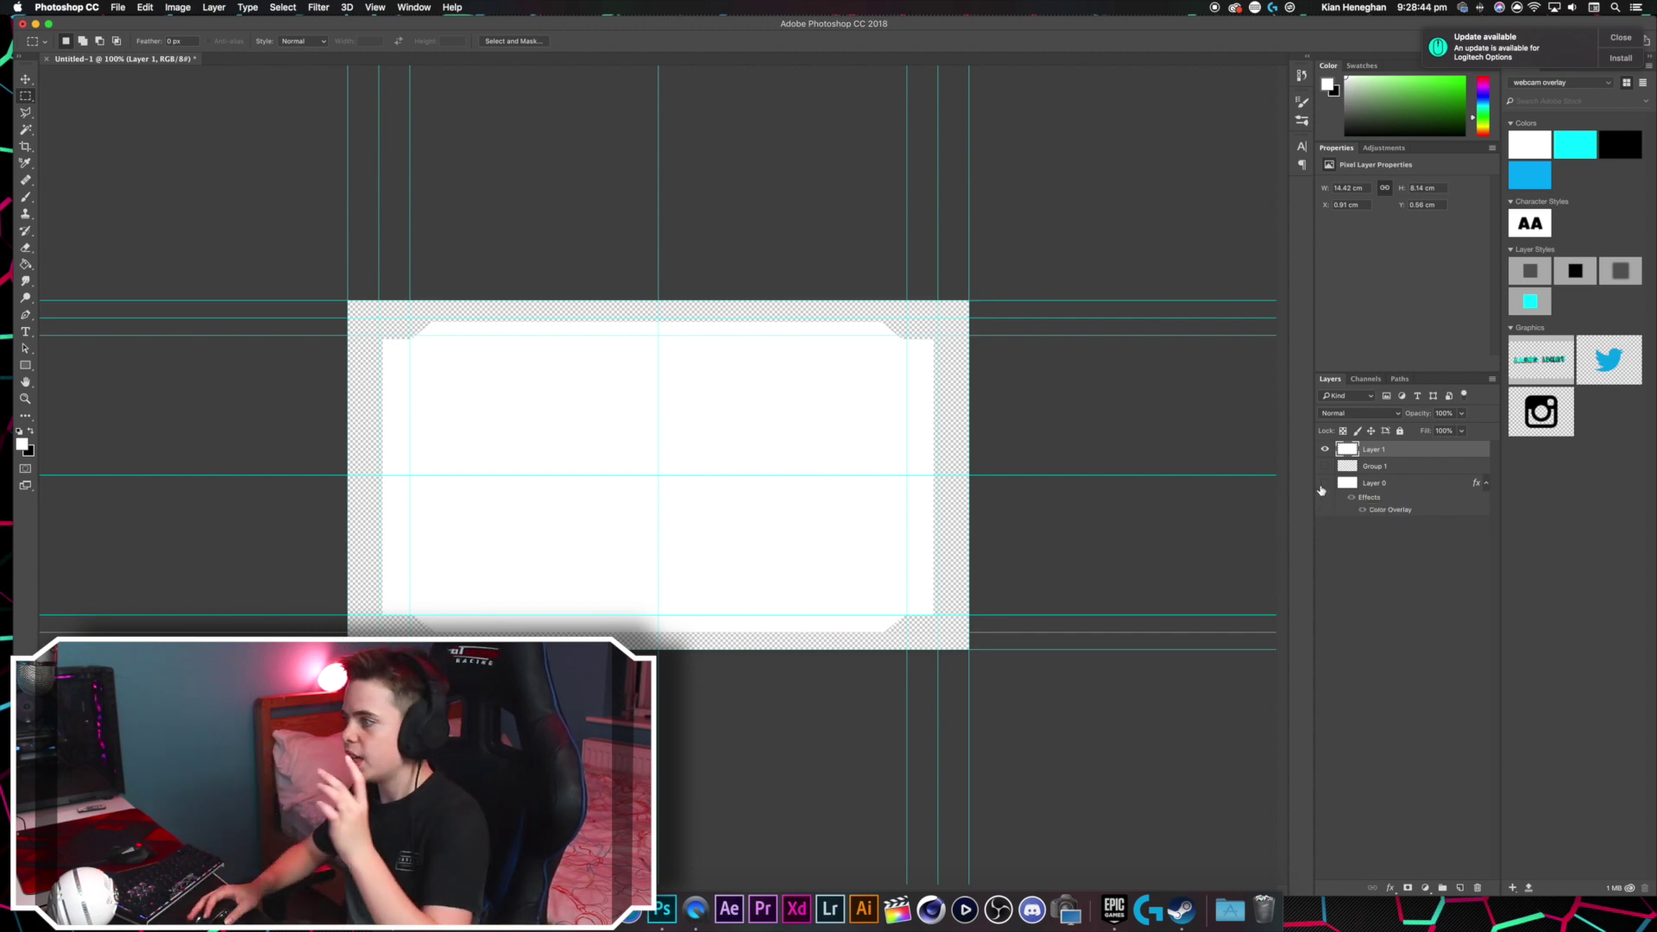
{"action": "left_click", "coordinate": [1324, 449]}
{"action": "left_click", "coordinate": [1329, 470]}
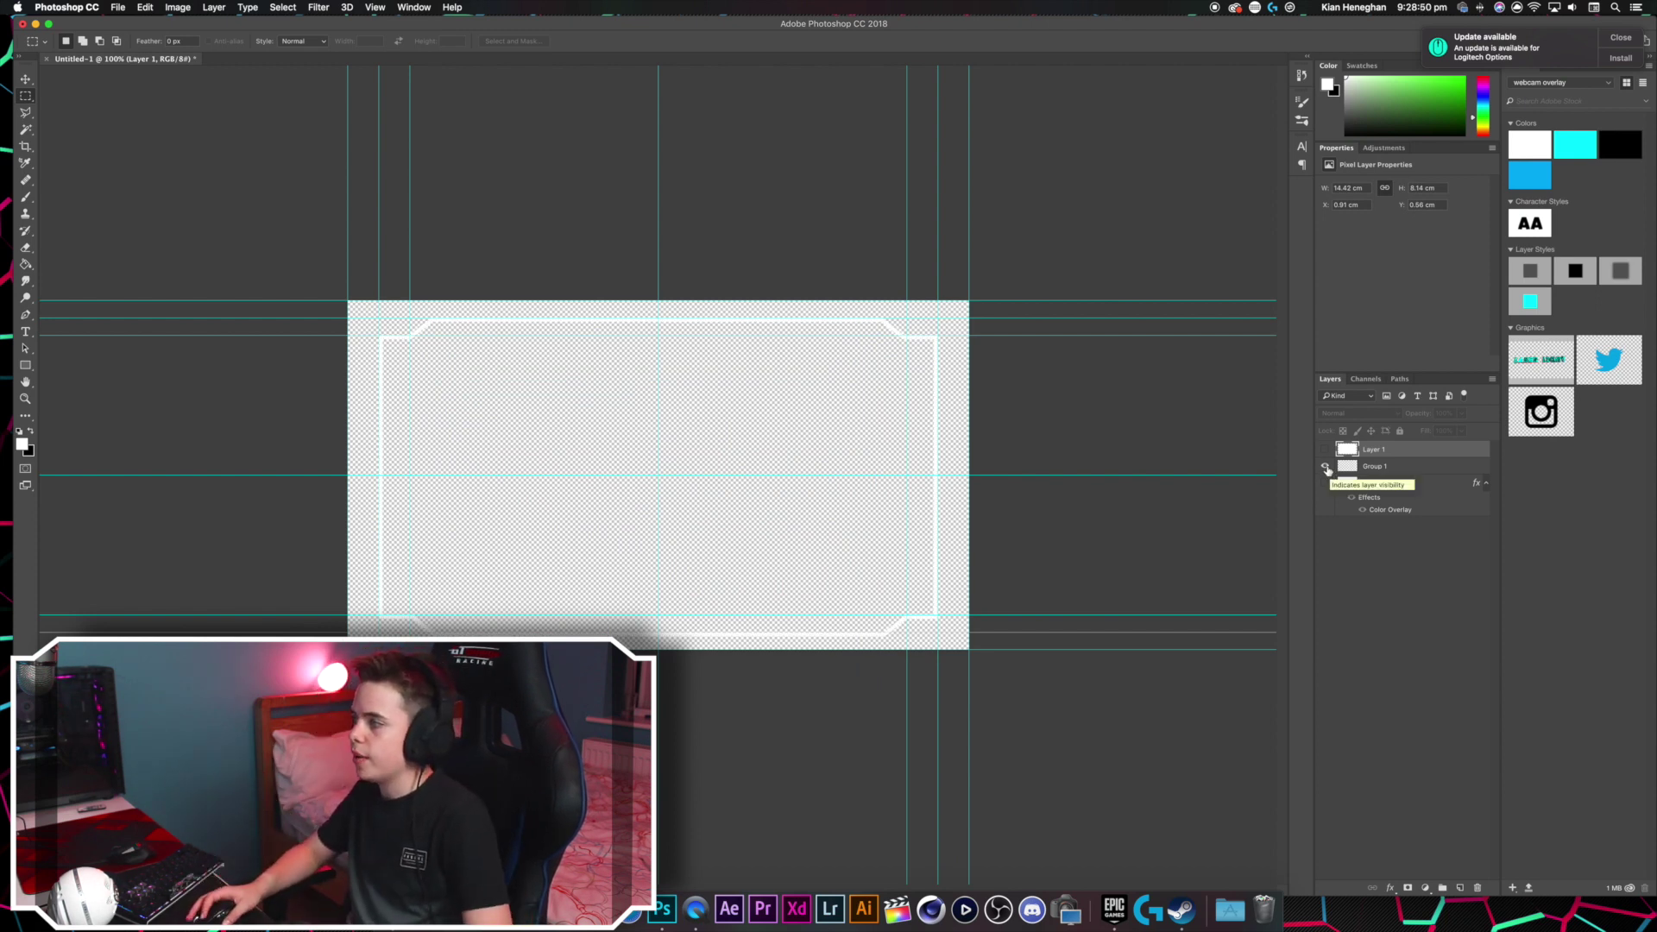
{"action": "left_click", "coordinate": [1326, 449]}
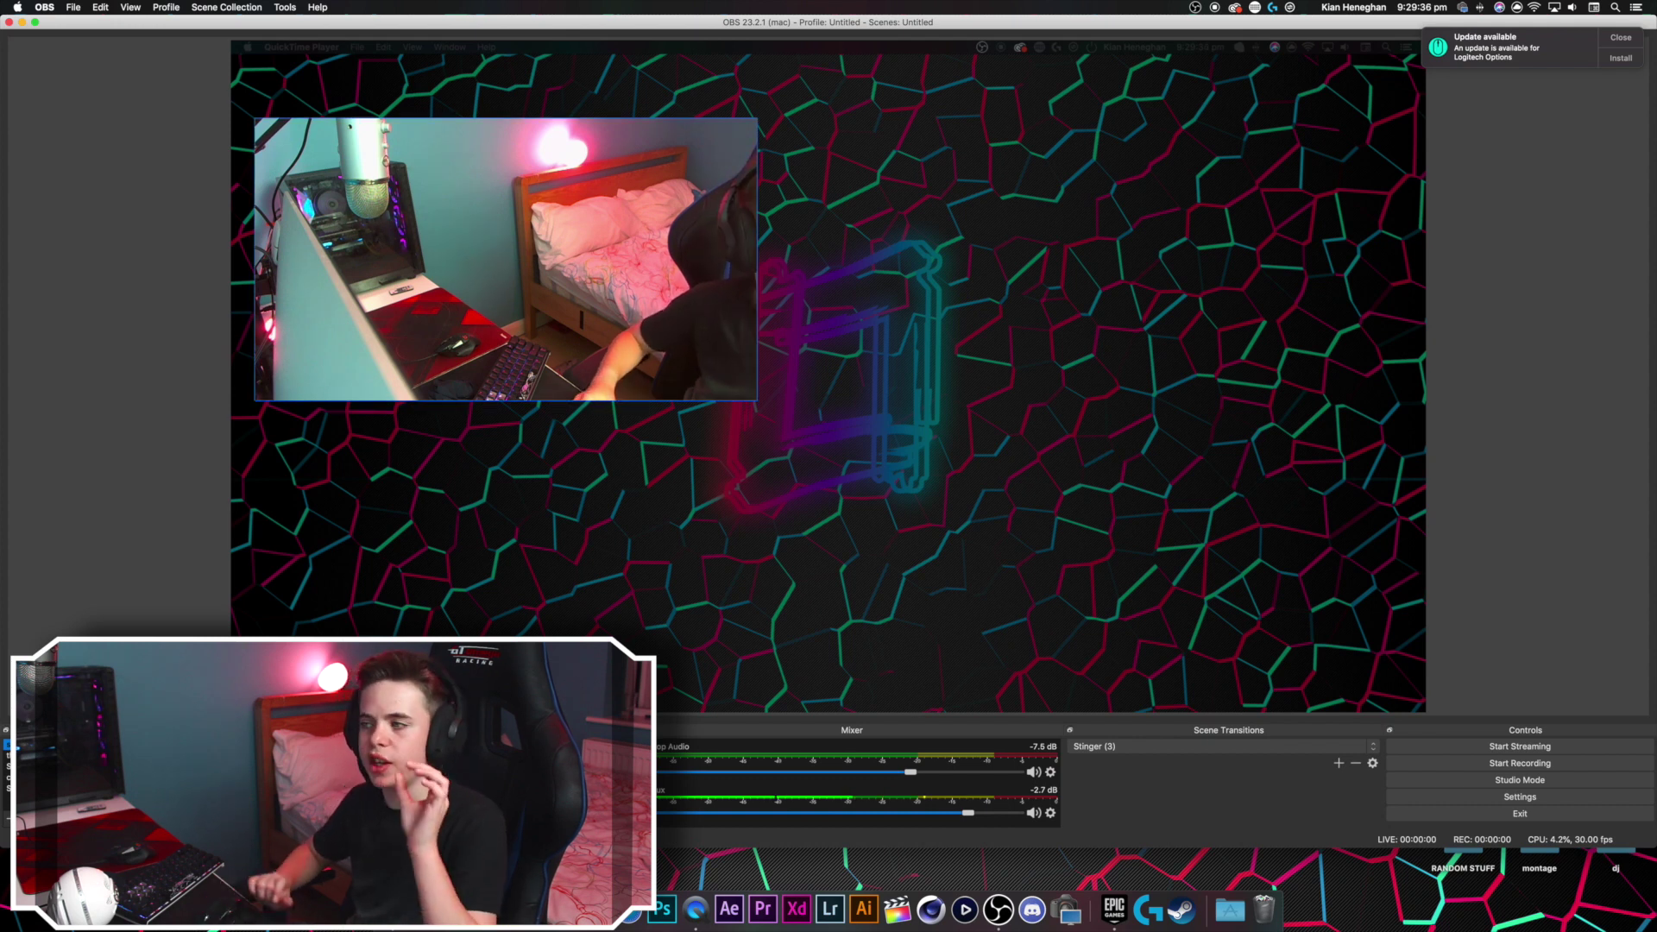
Step: Drag white.png from the Desktop's twitch folder into the OBS scene preview
{"action": "key", "text": "super+Tab"}
{"action": "key", "text": "super+n"}
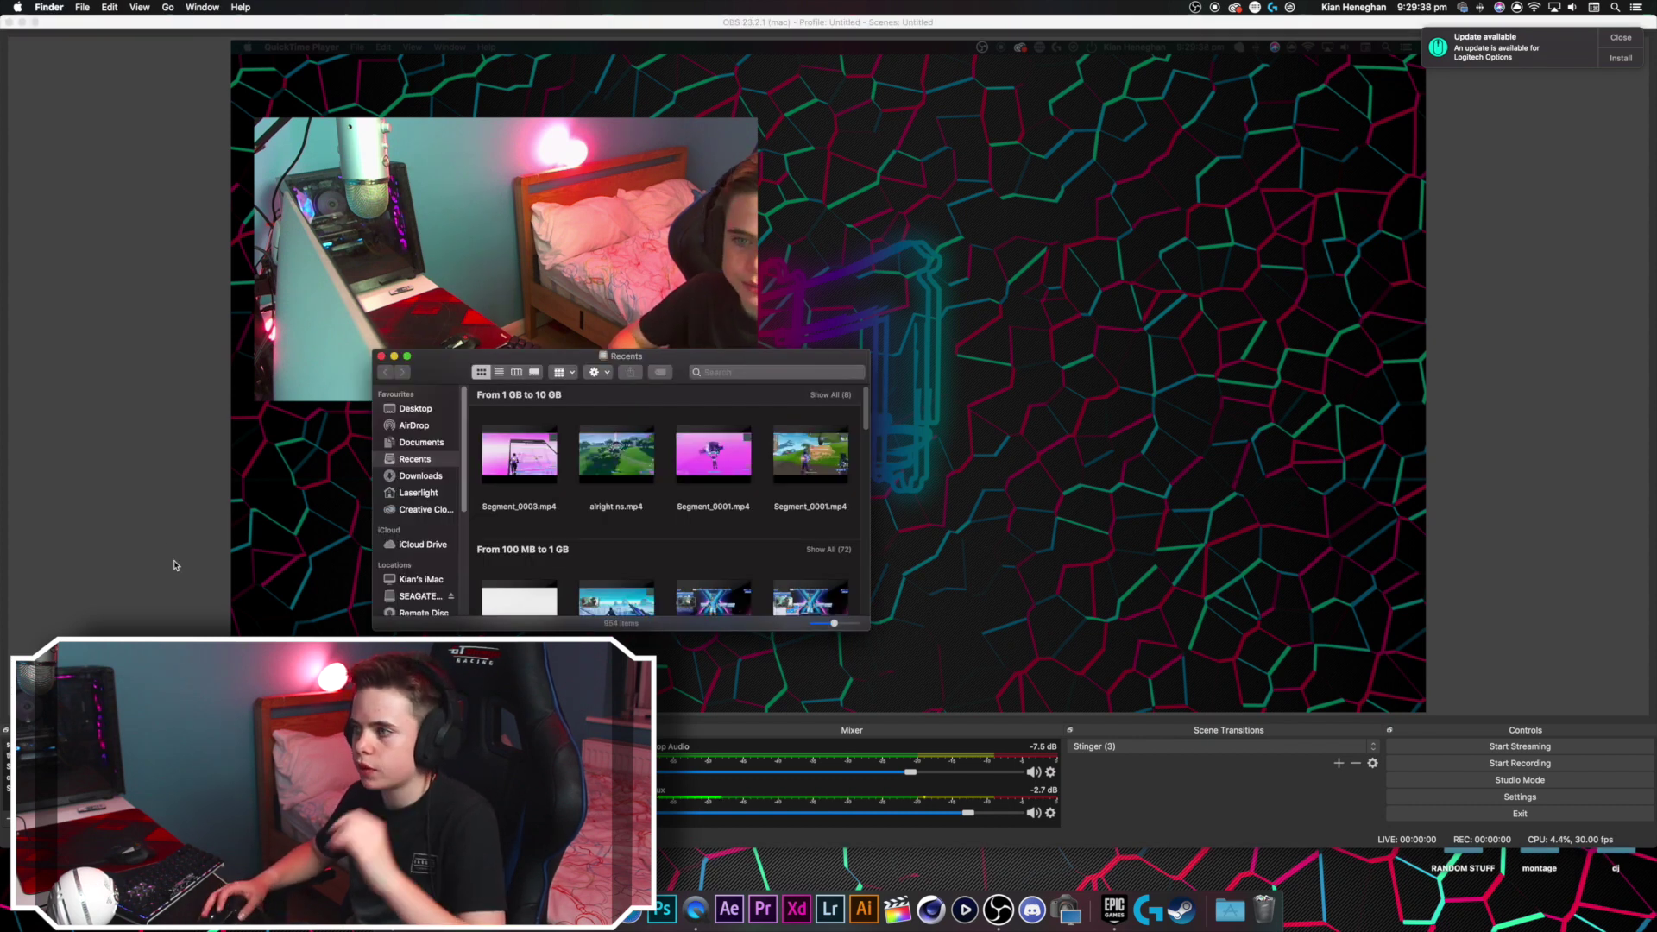
{"action": "left_click", "coordinate": [636, 493]}
{"action": "left_click_drag", "start_coordinate": [630, 200], "coordinate": [674, 387]}
{"action": "left_click", "coordinate": [577, 230]}
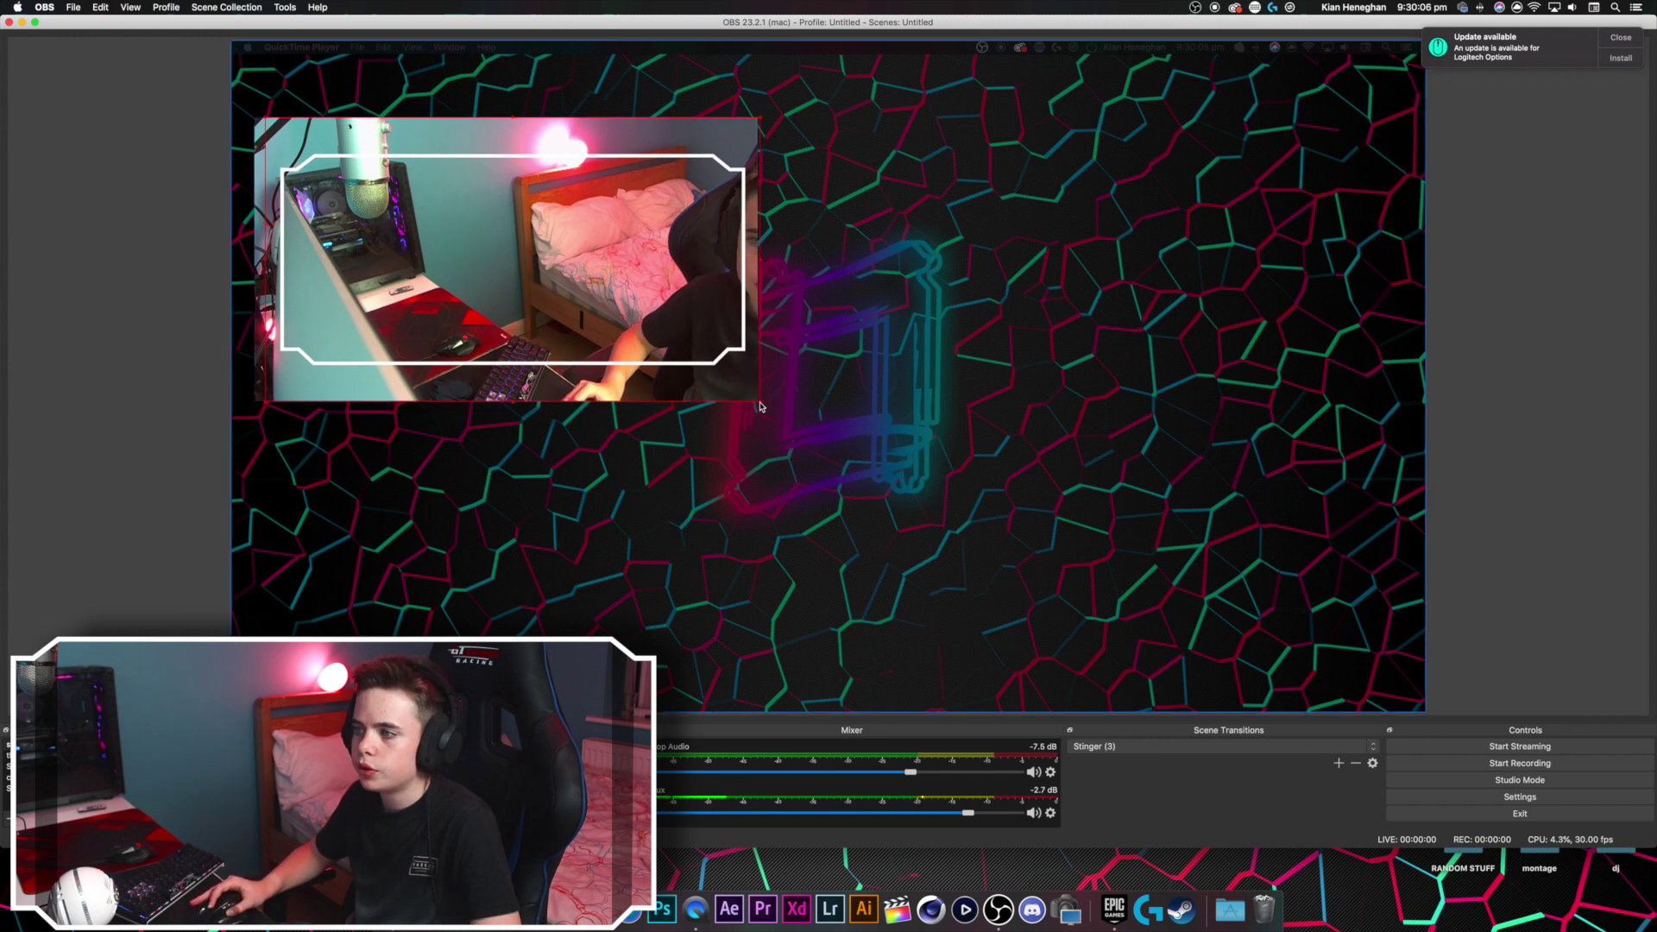
Step: Resize the white.png frame so it surrounds the webcam capture
{"action": "left_click", "coordinate": [744, 353]}
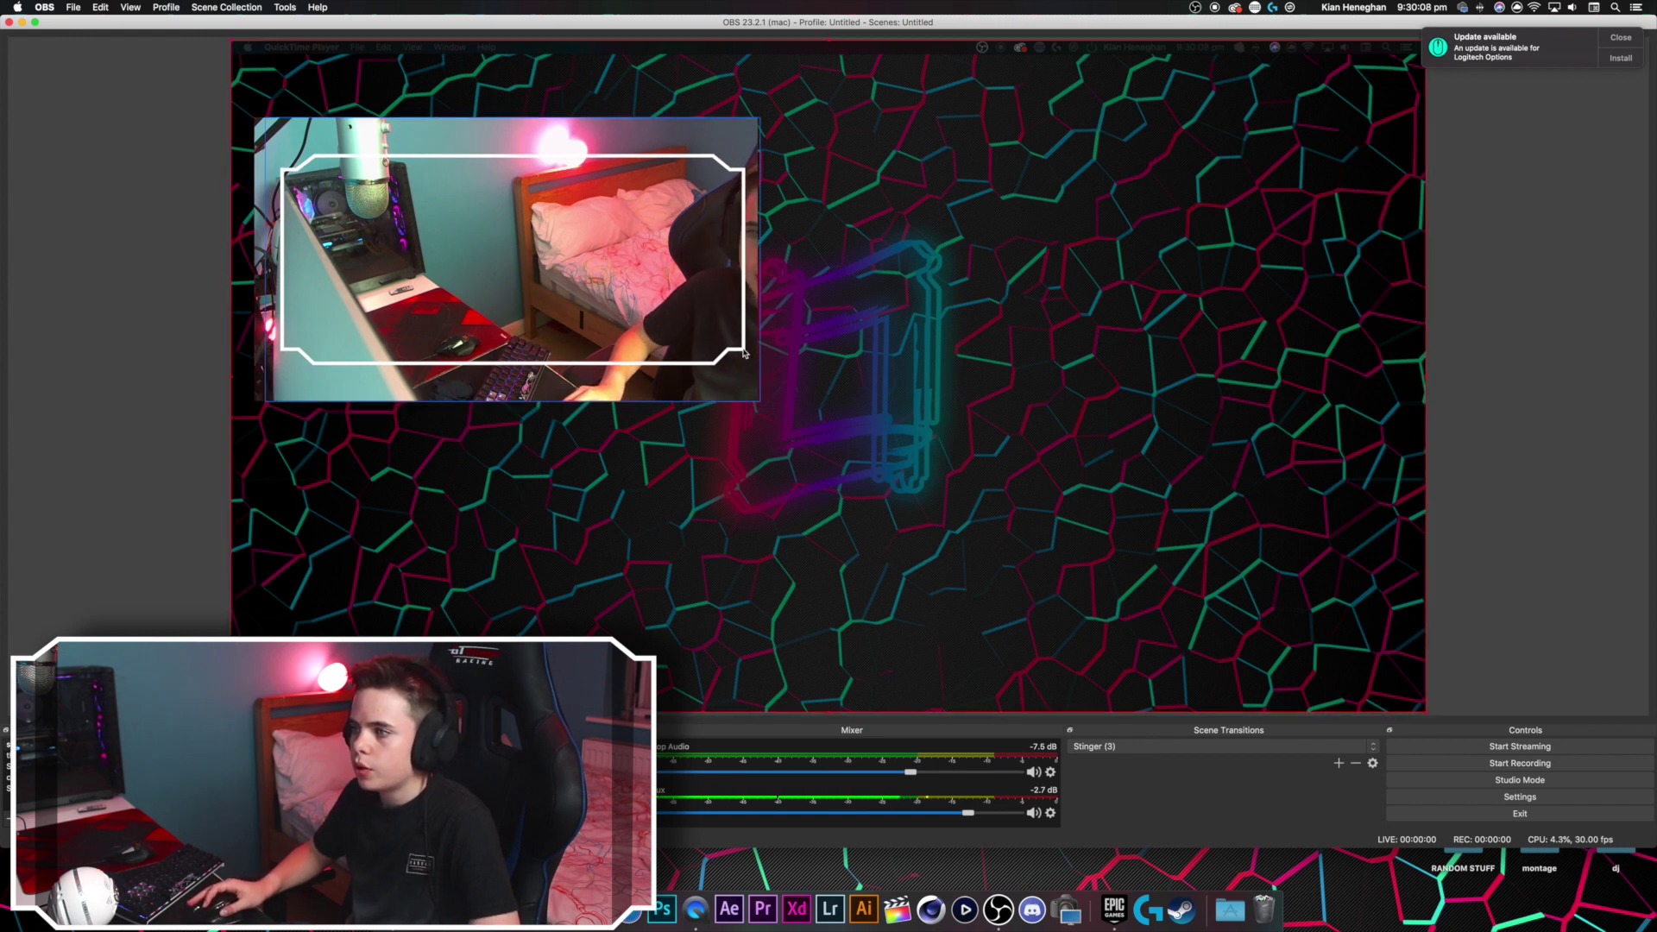
{"action": "left_click", "coordinate": [738, 348]}
{"action": "mouse_move", "coordinate": [752, 402]}
{"action": "left_mouse_down"}
{"action": "mouse_move", "coordinate": [771, 421]}
{"action": "mouse_move", "coordinate": [732, 389]}
{"action": "left_mouse_up"}
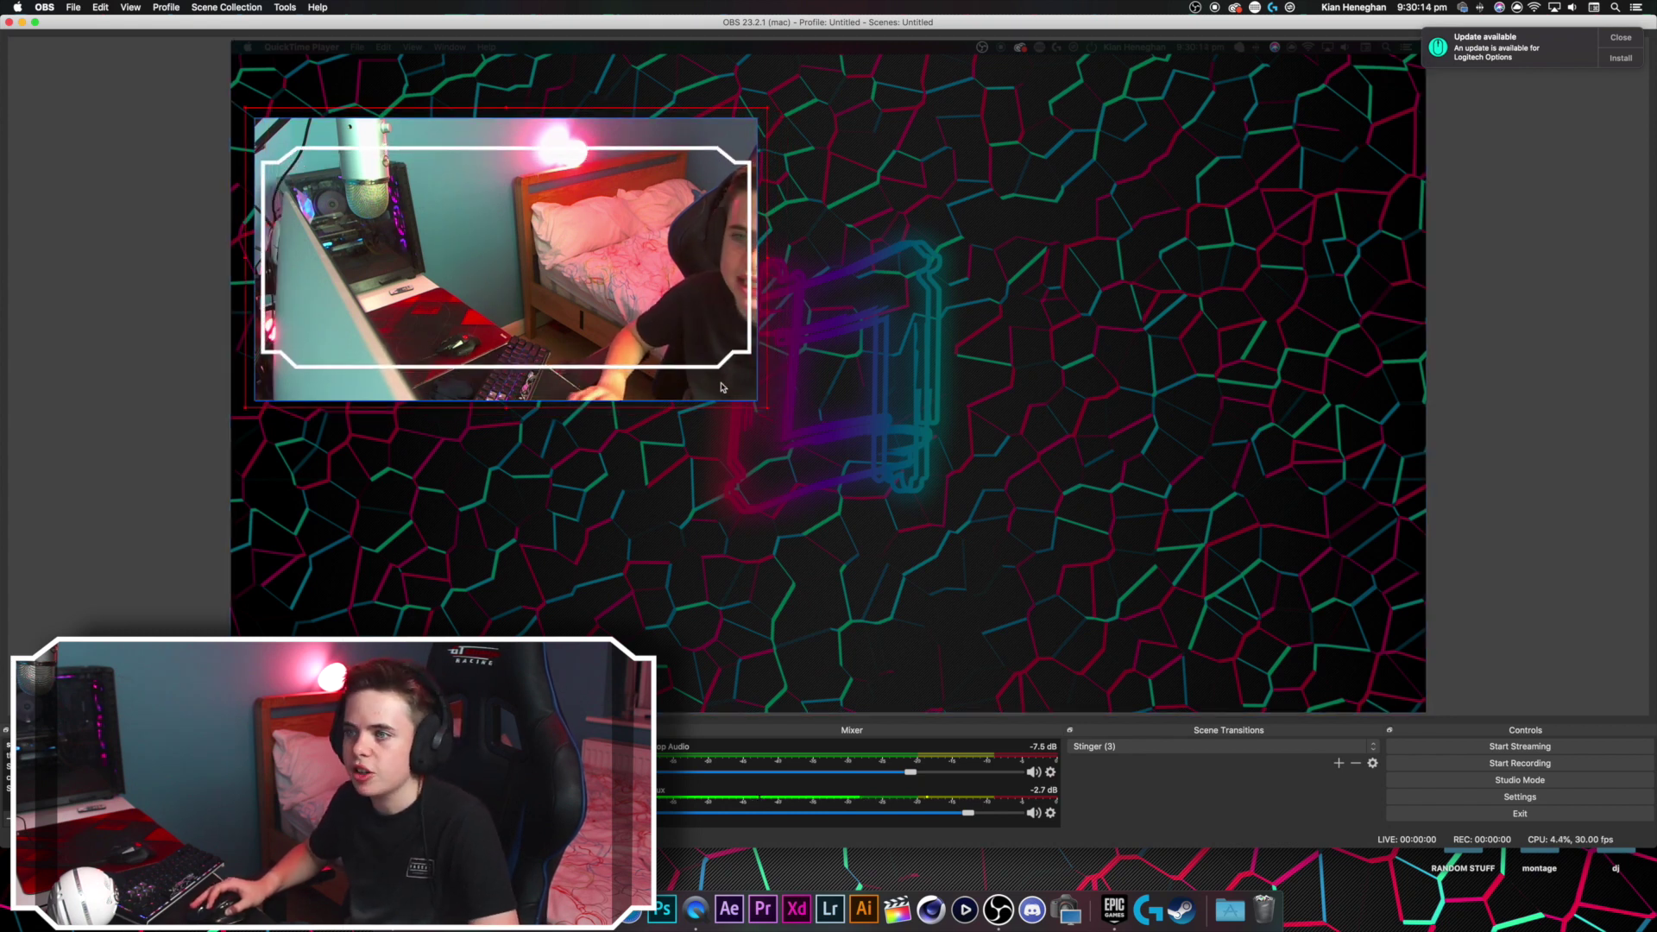
{"action": "left_click", "coordinate": [835, 407]}
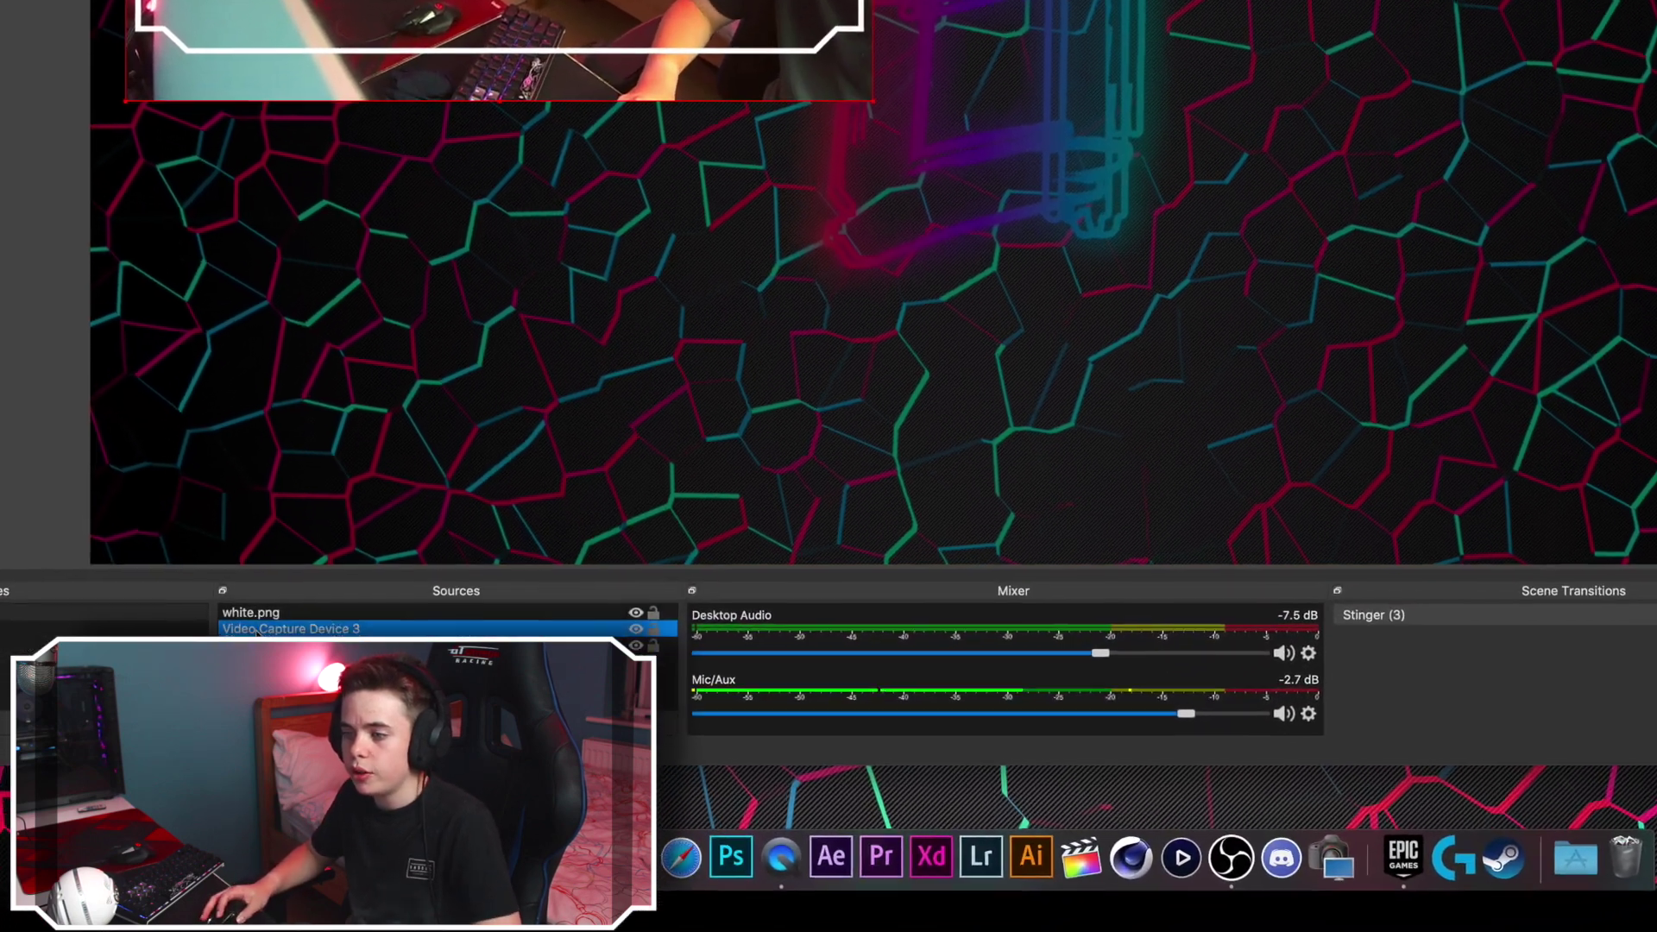
Step: Give Video Capture Device 3 an Image Mask/Blend filter: Alpha Mask (Alpha Channel) using mask.png
{"action": "right_click", "coordinate": [212, 604]}
{"action": "left_click", "coordinate": [230, 574]}
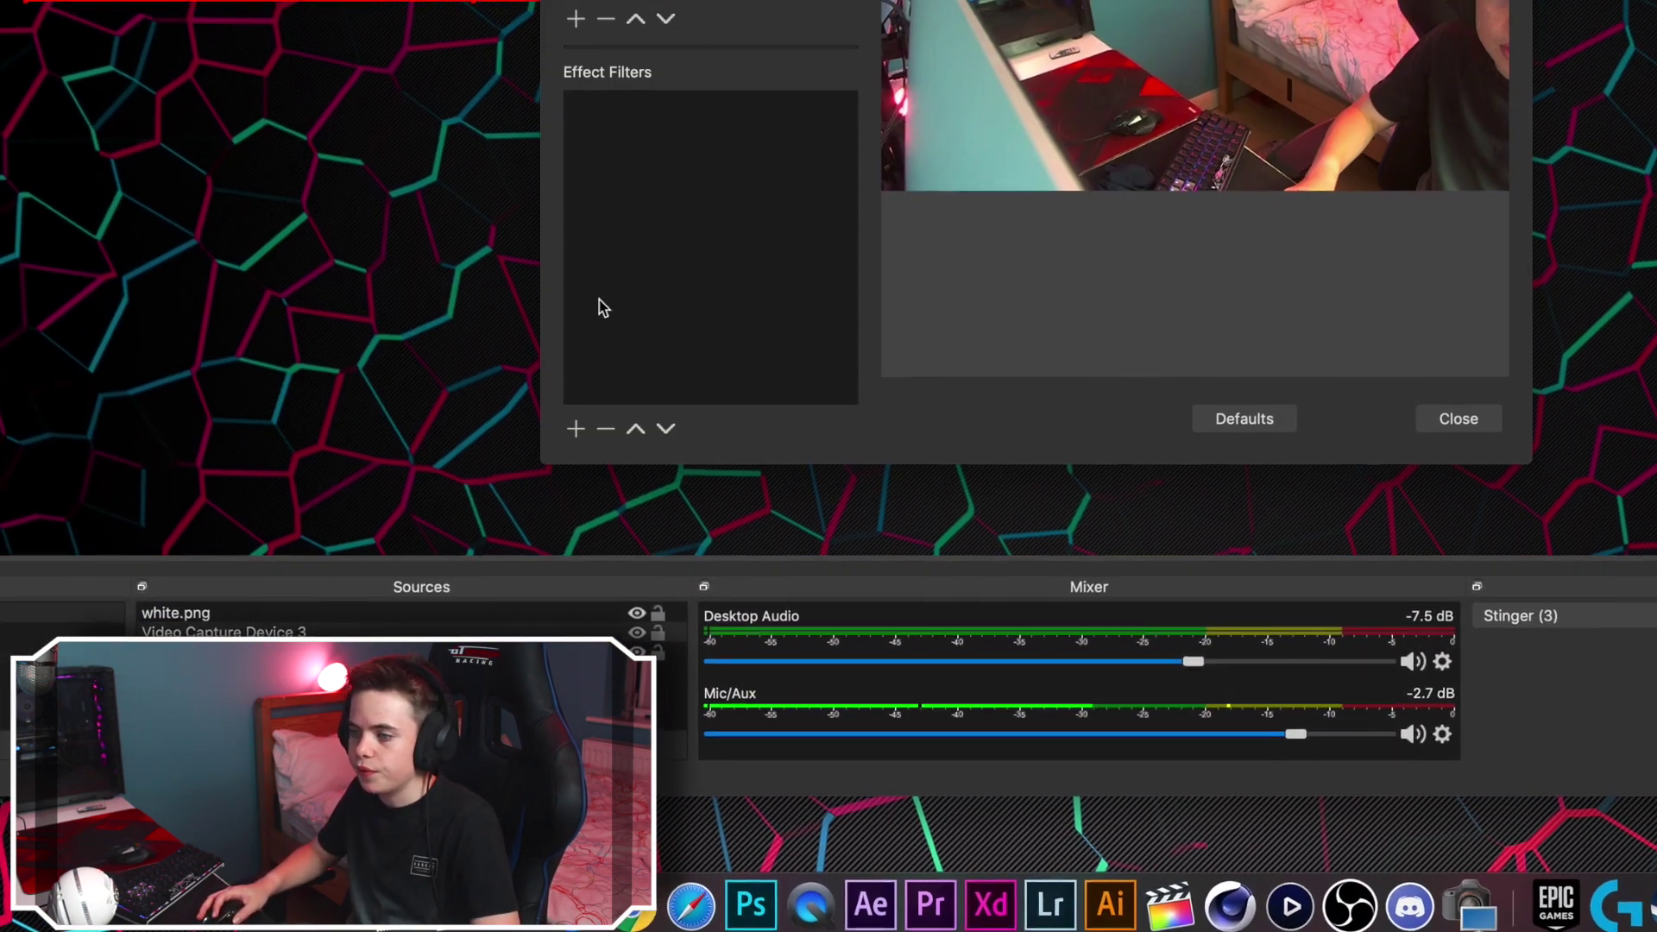
{"action": "left_click", "coordinate": [576, 472]}
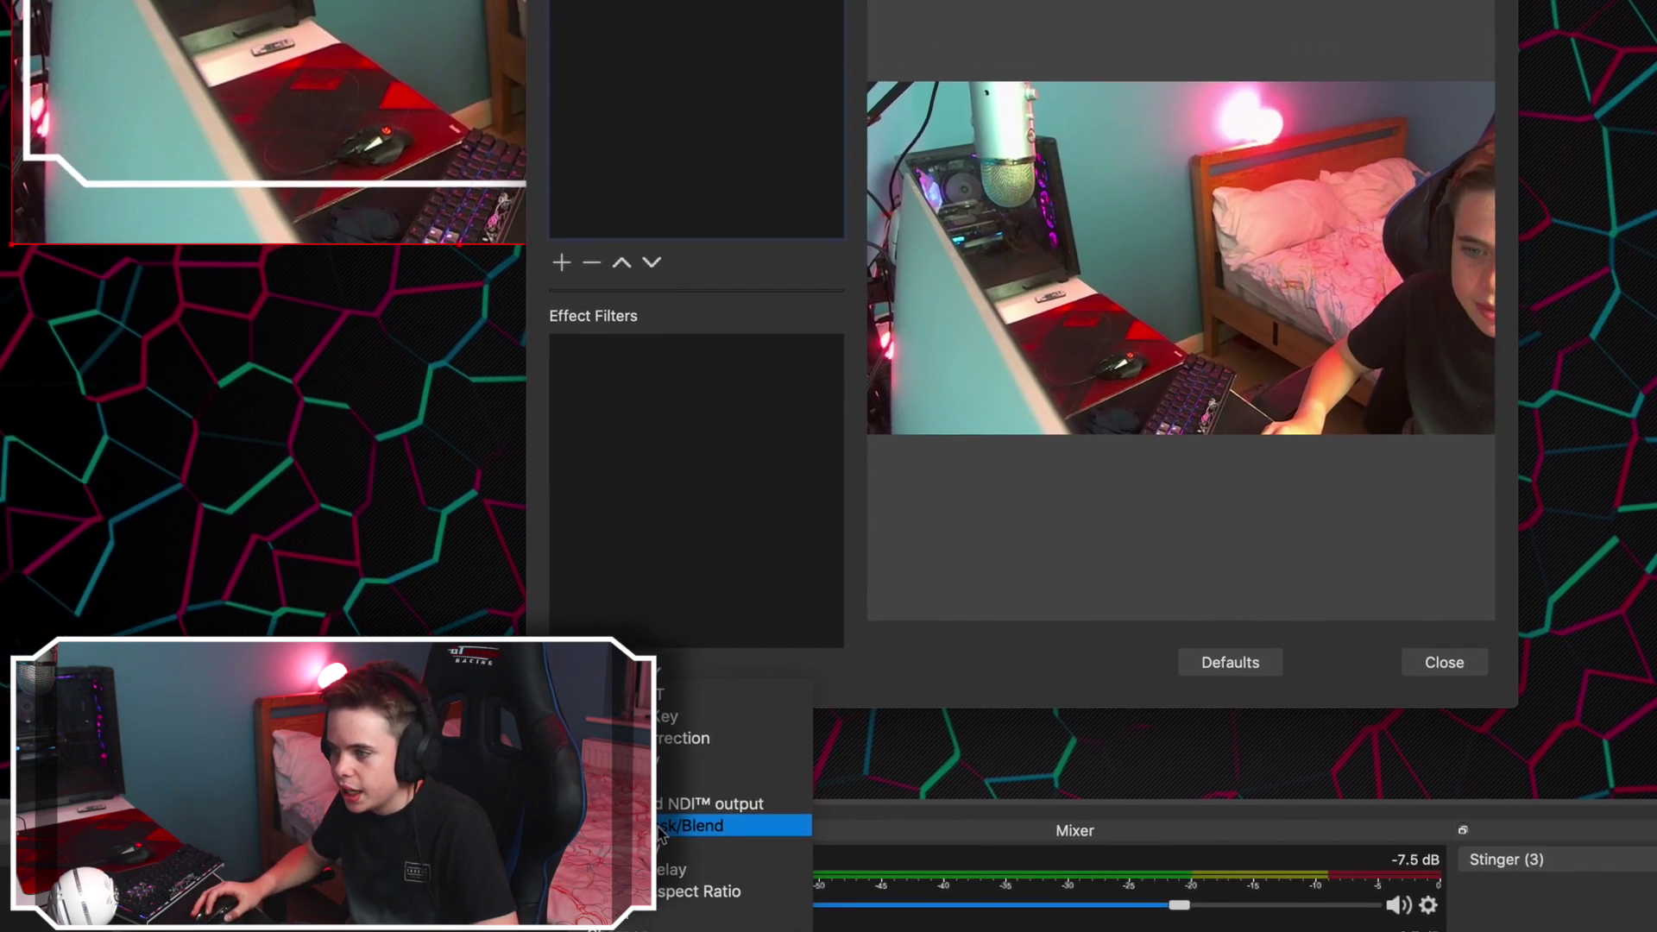
{"action": "left_click", "coordinate": [695, 755]}
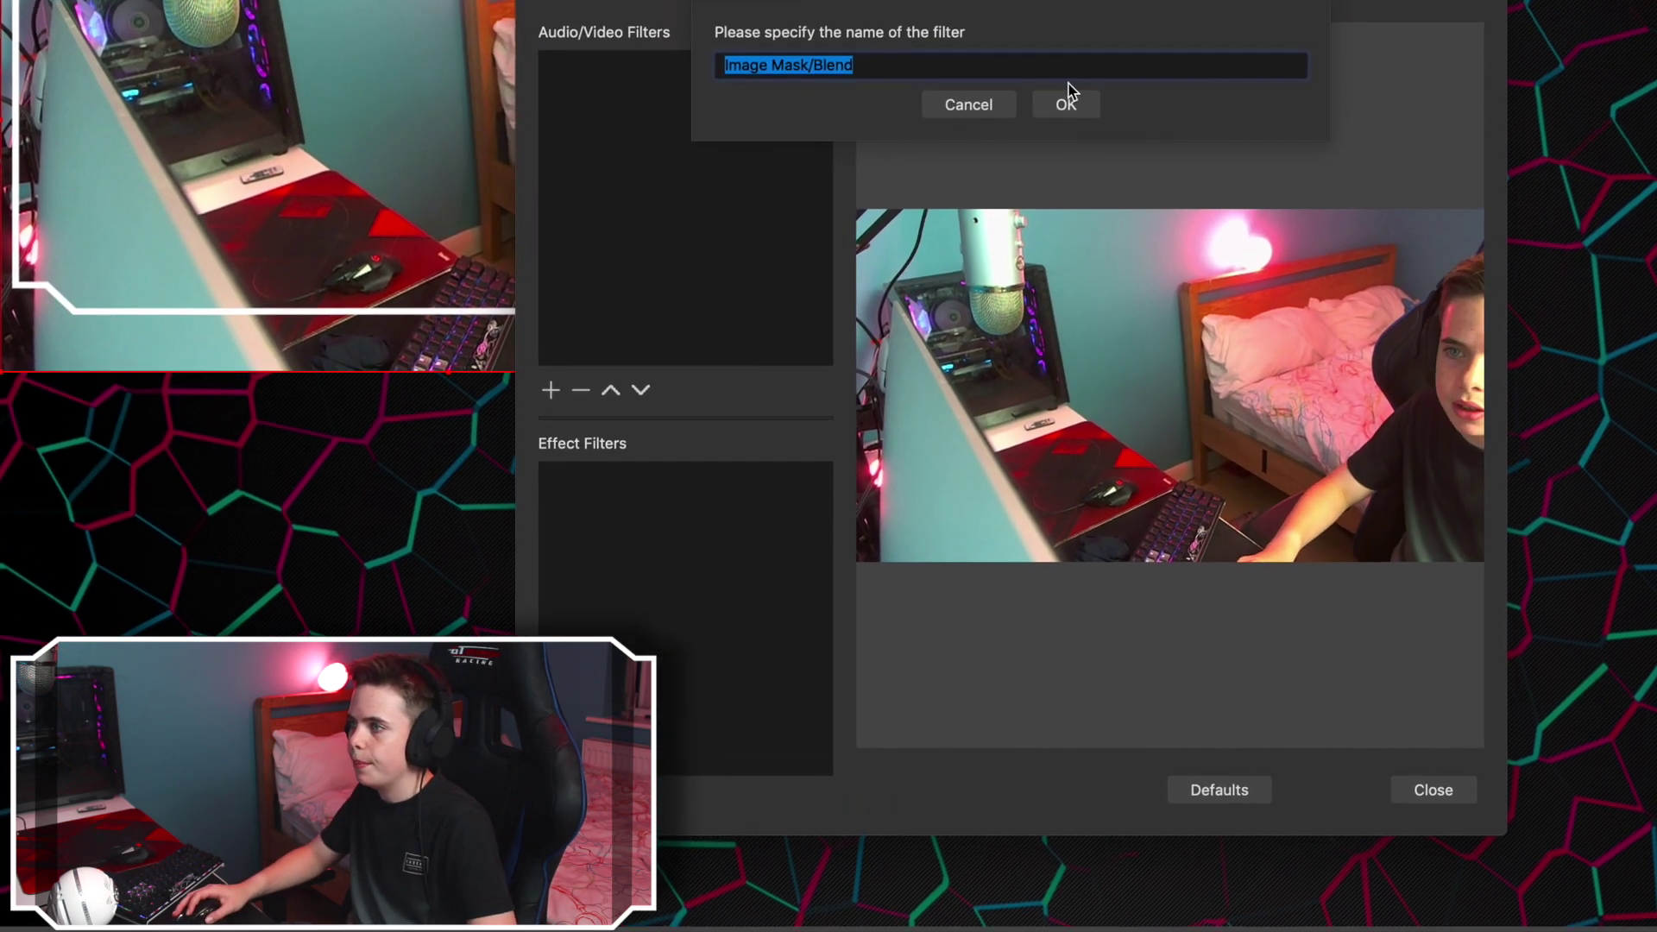
{"action": "left_click", "coordinate": [1070, 49]}
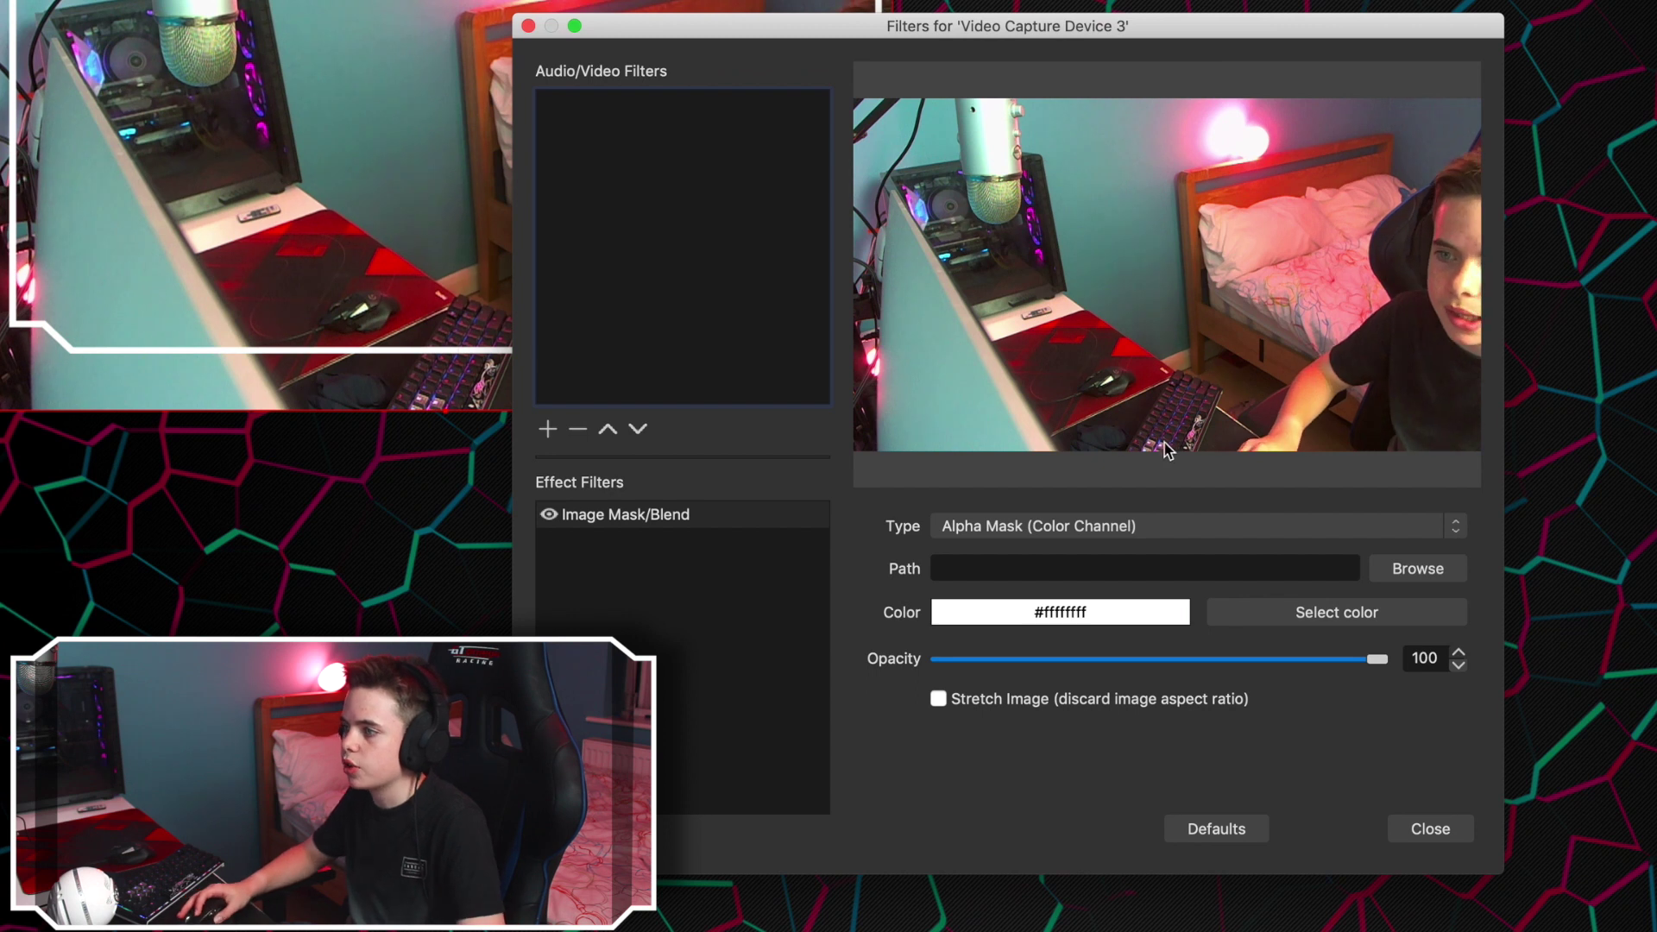
{"action": "left_click", "coordinate": [1122, 528]}
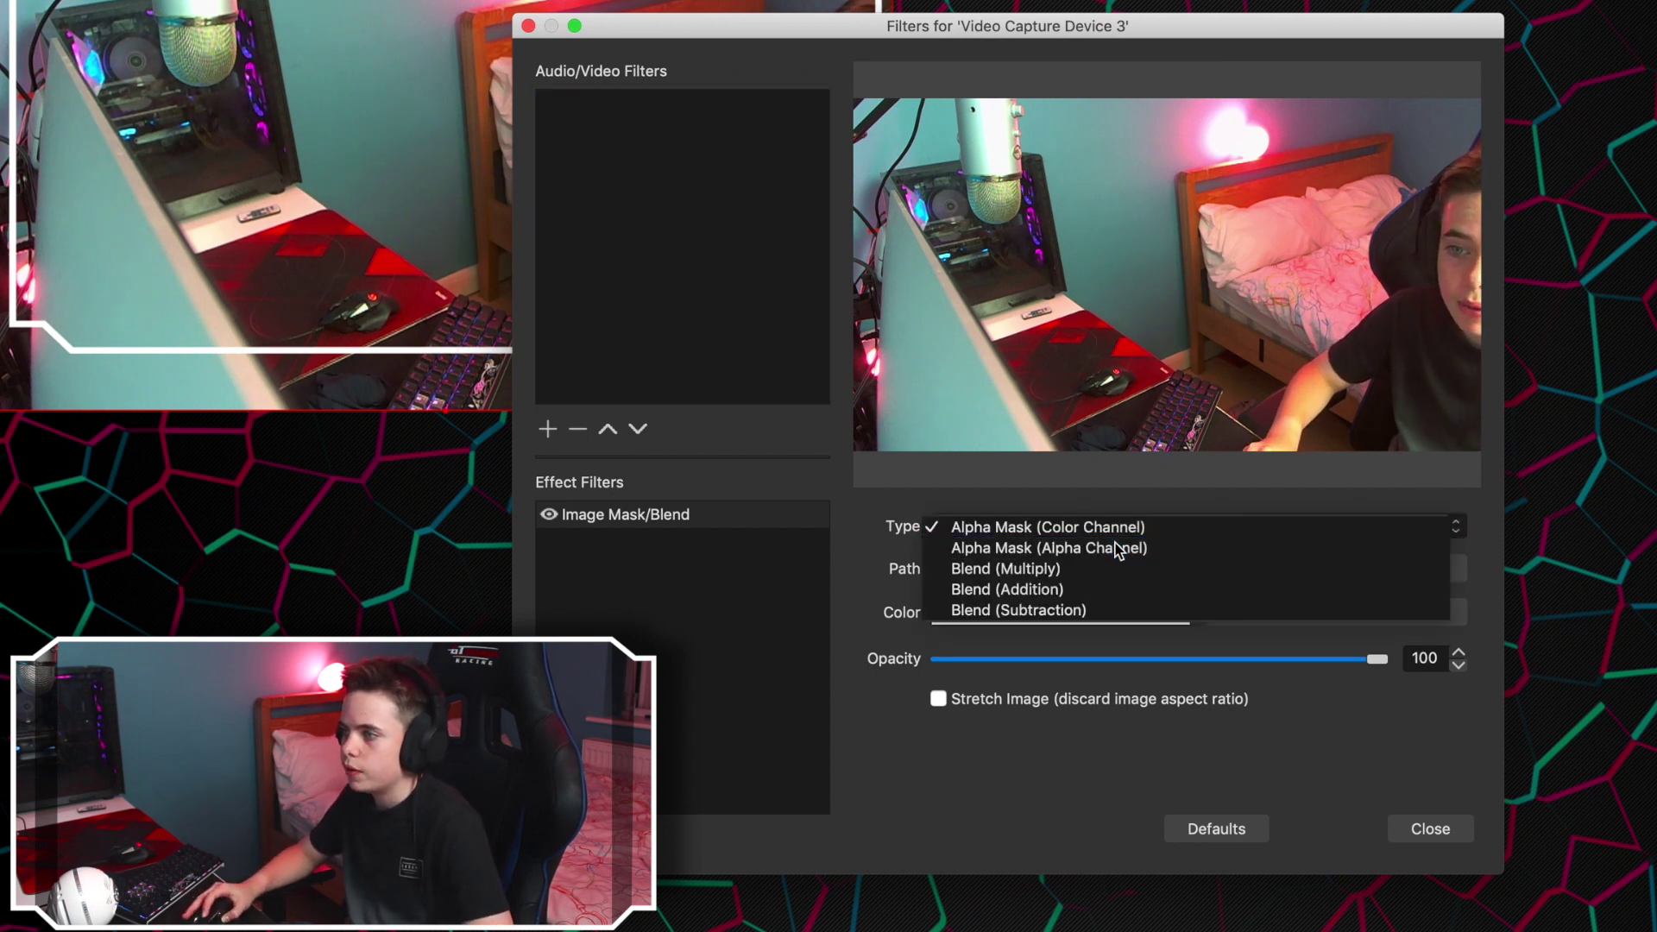
{"action": "left_click", "coordinate": [1119, 549]}
{"action": "left_click", "coordinate": [1417, 570]}
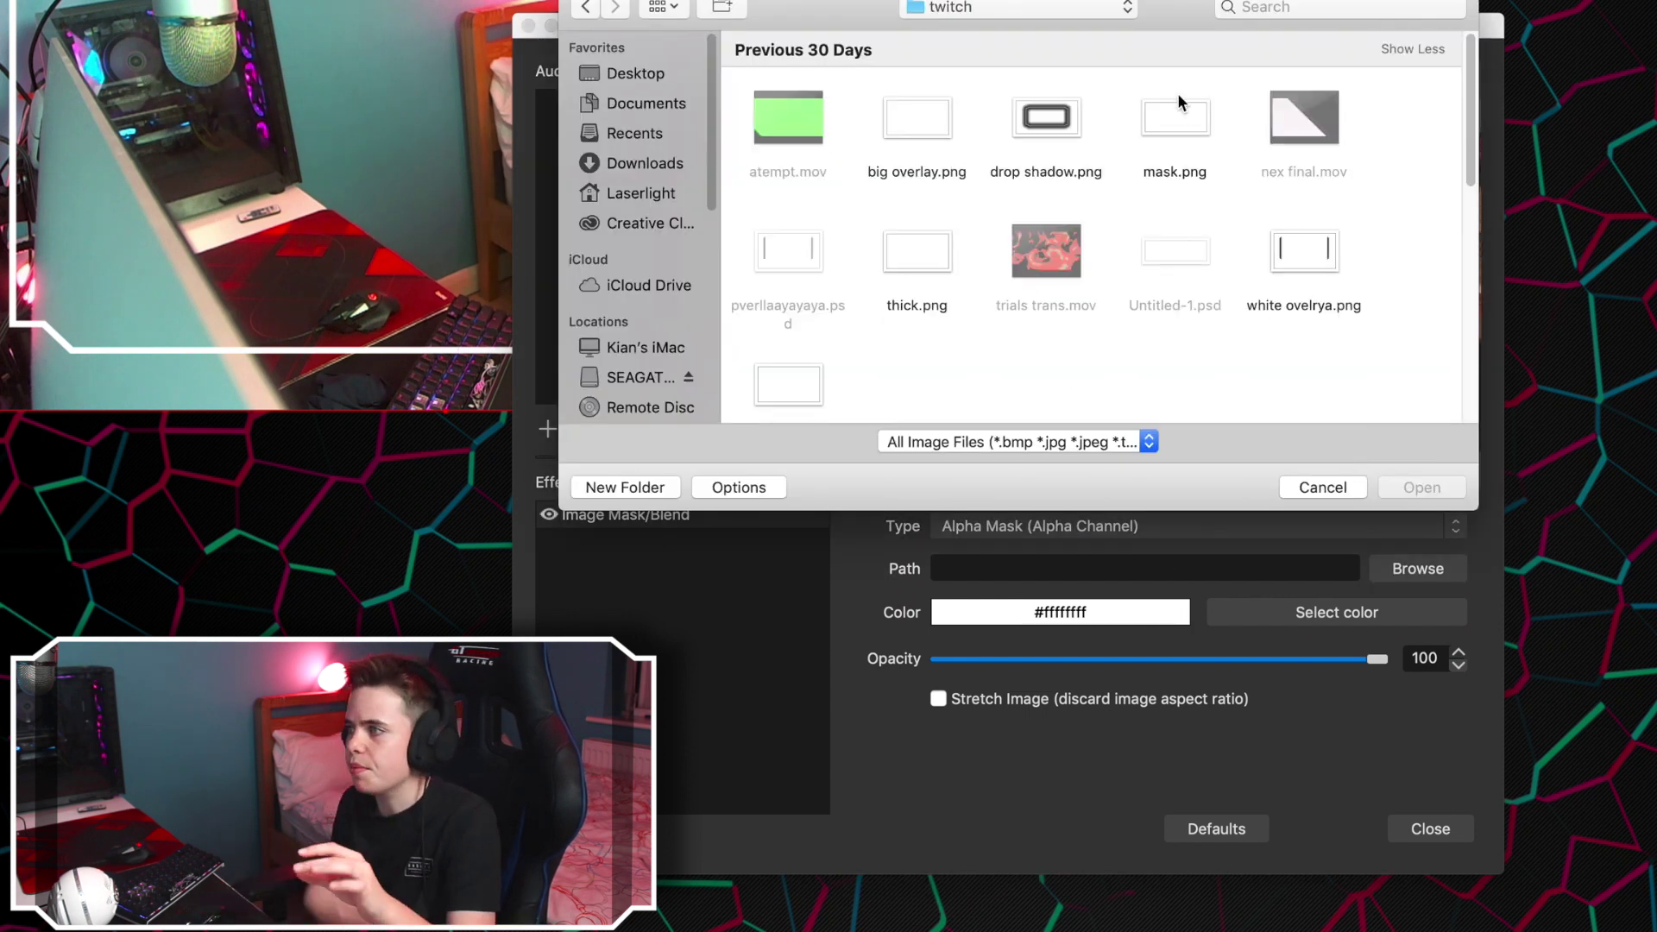
{"action": "double_click", "coordinate": [1178, 121]}
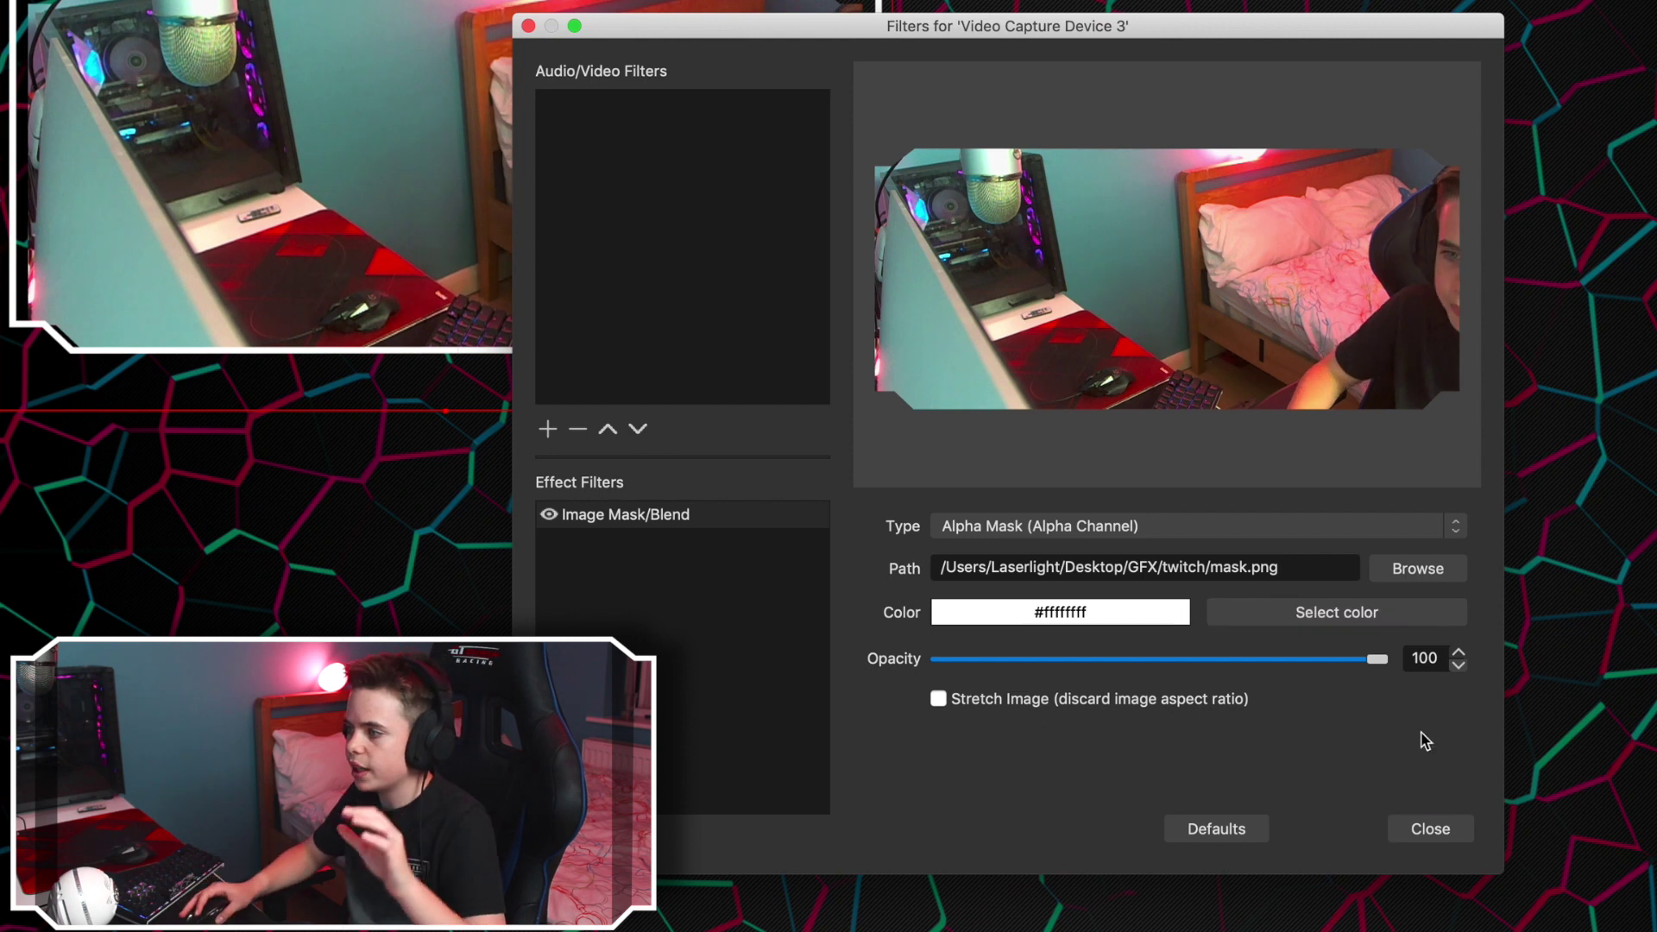
Step: Close the filters window and resize the masked webcam to sit inside the white angled frame
{"action": "left_click", "coordinate": [1422, 828]}
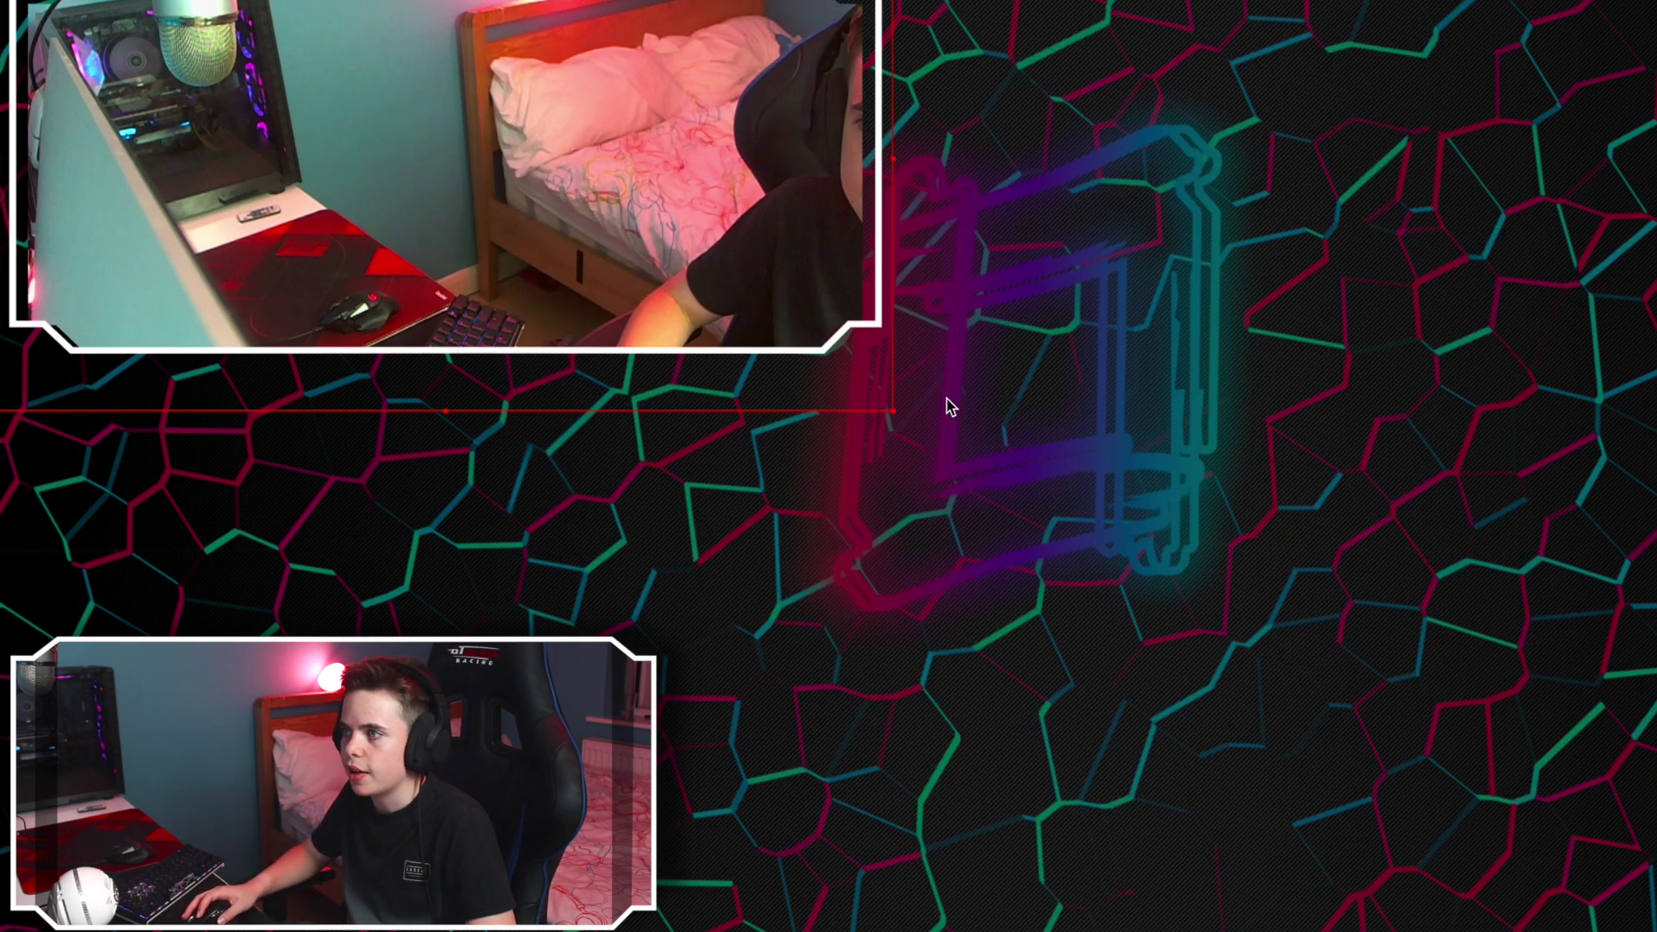
{"action": "left_click_drag", "start_coordinate": [888, 415], "coordinate": [884, 429]}
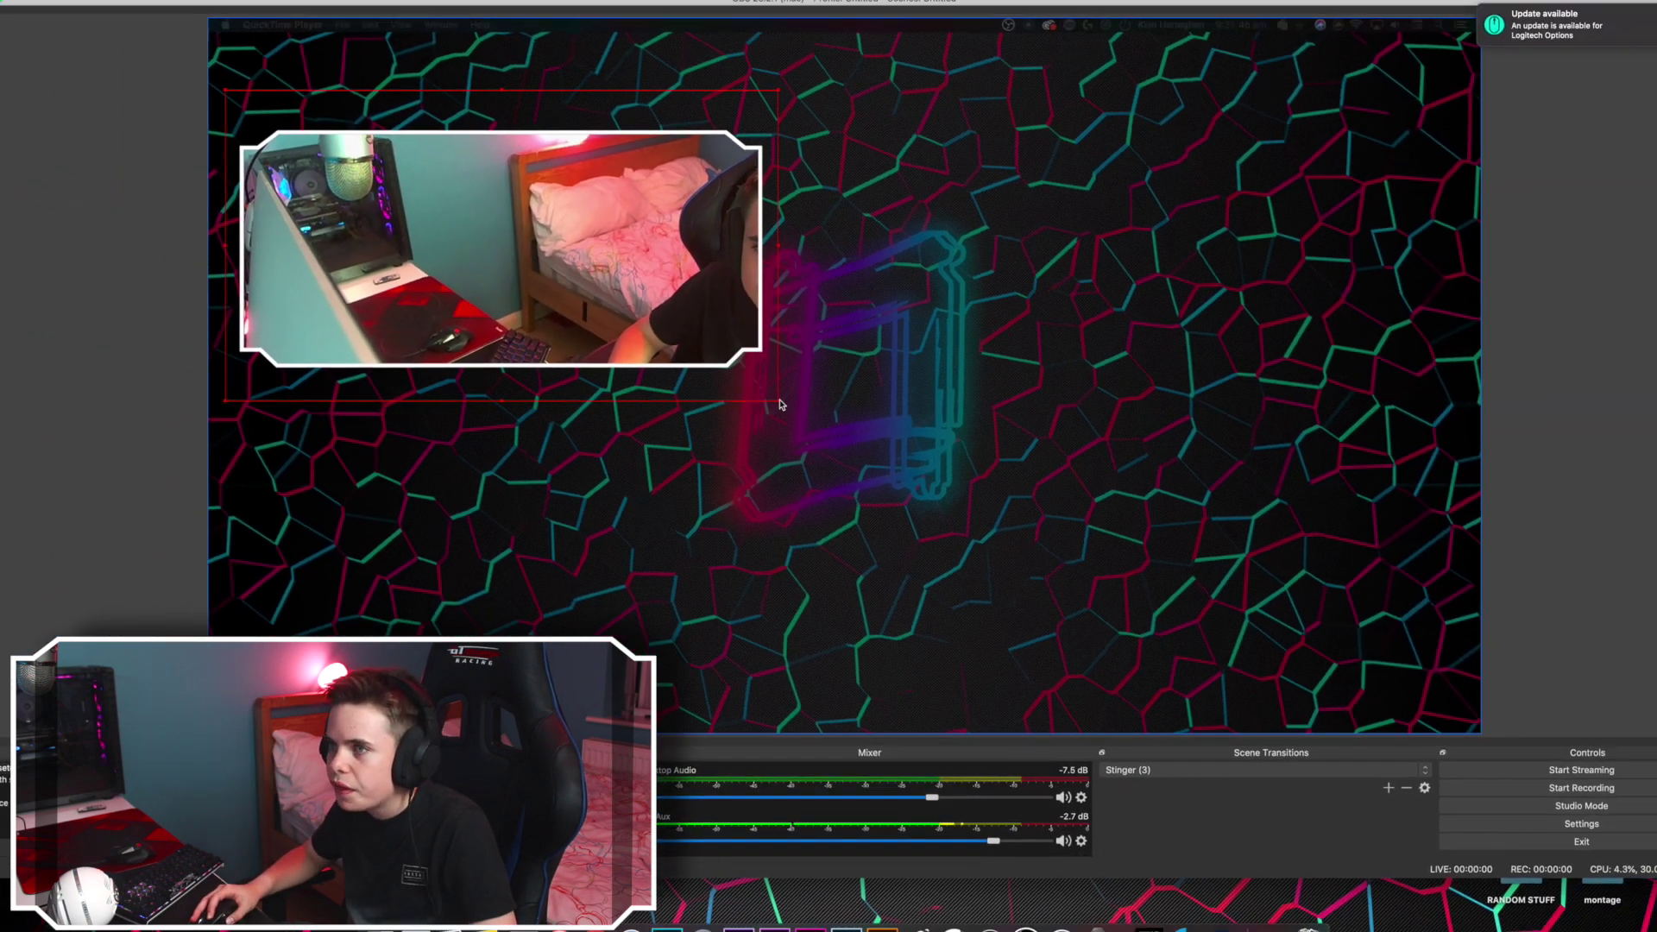
{"action": "left_click", "coordinate": [862, 422]}
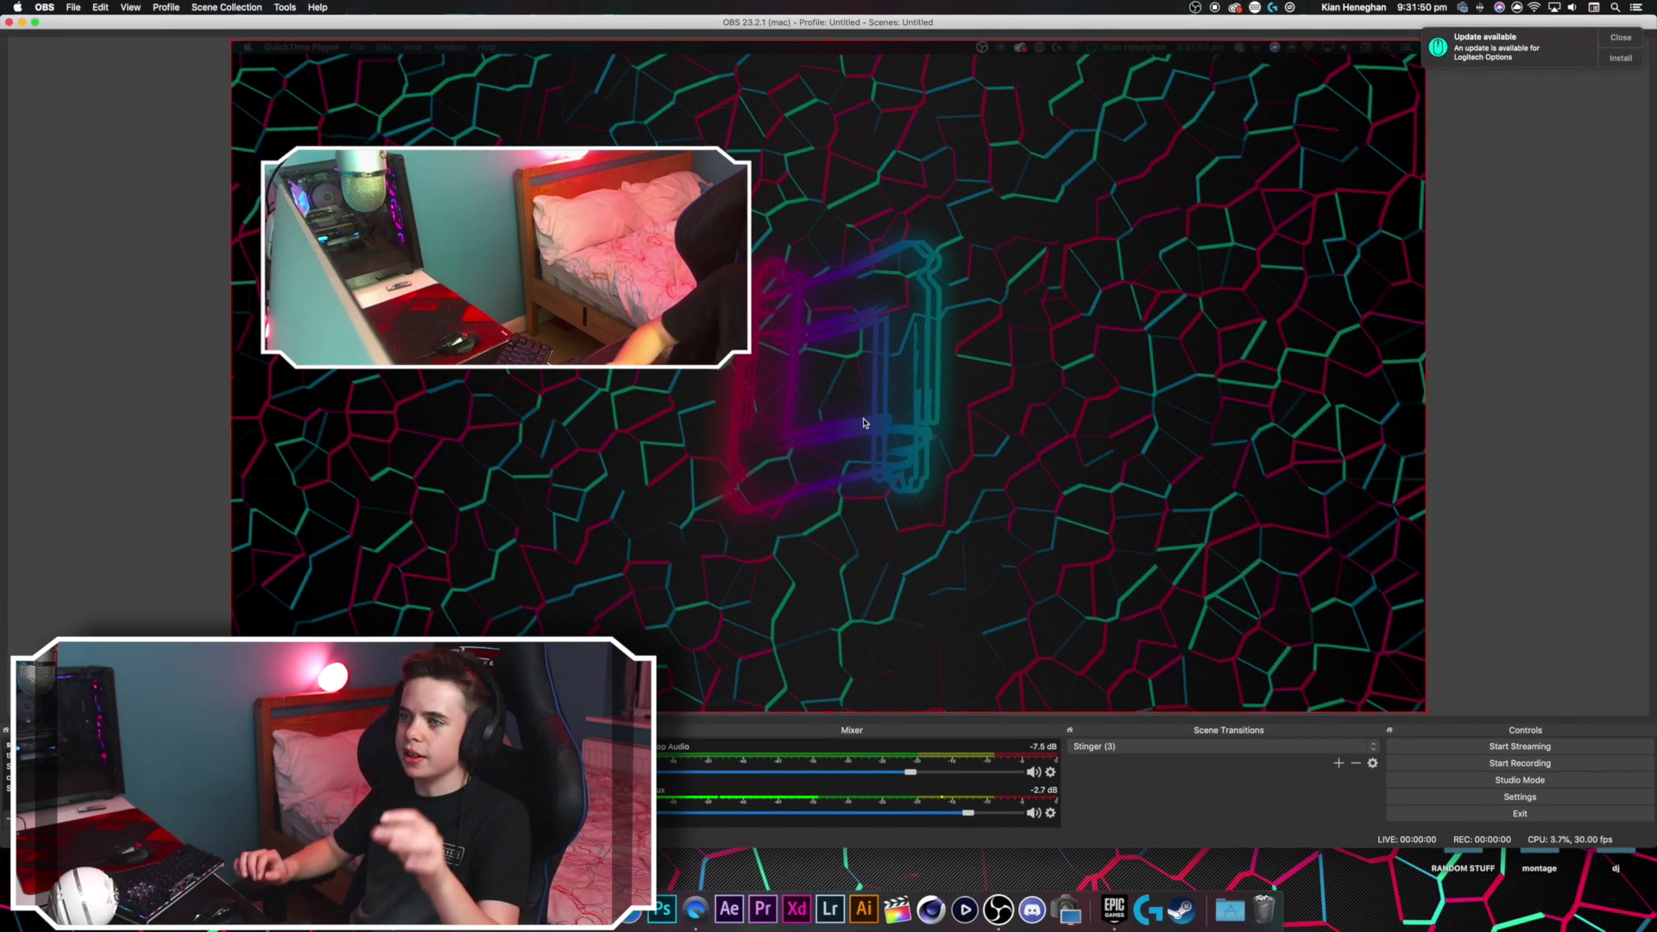